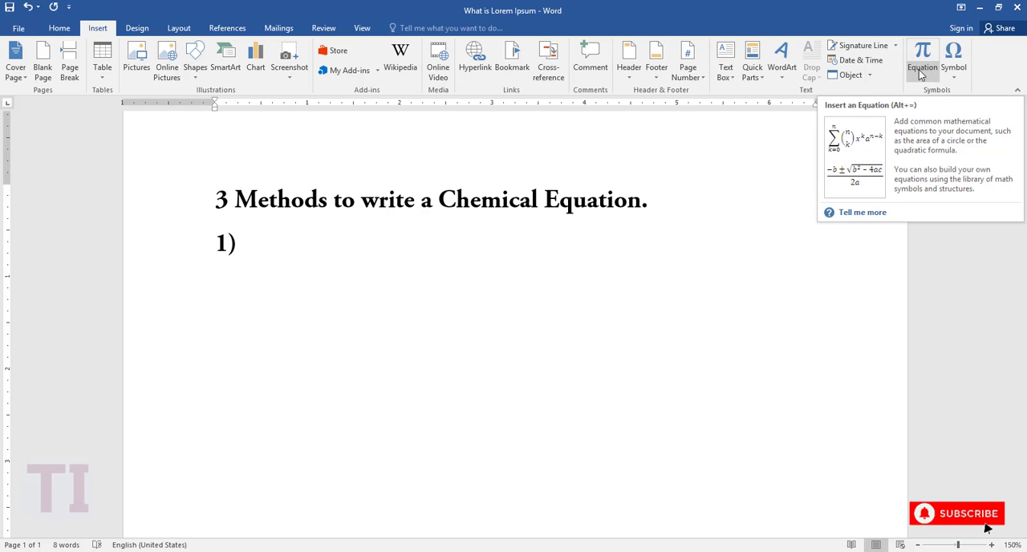
Try inserting the built-in Binomial Theorem equation under item 1), and undo the insertion.
{"action": "left_click", "coordinate": [926, 53]}
{"action": "left_click", "coordinate": [927, 76]}
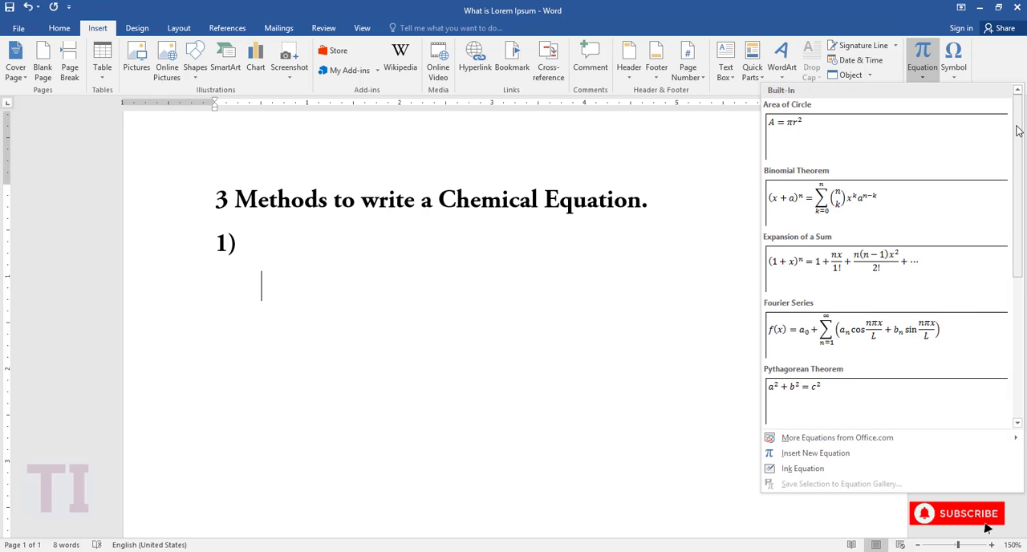
{"action": "left_click", "coordinate": [941, 206]}
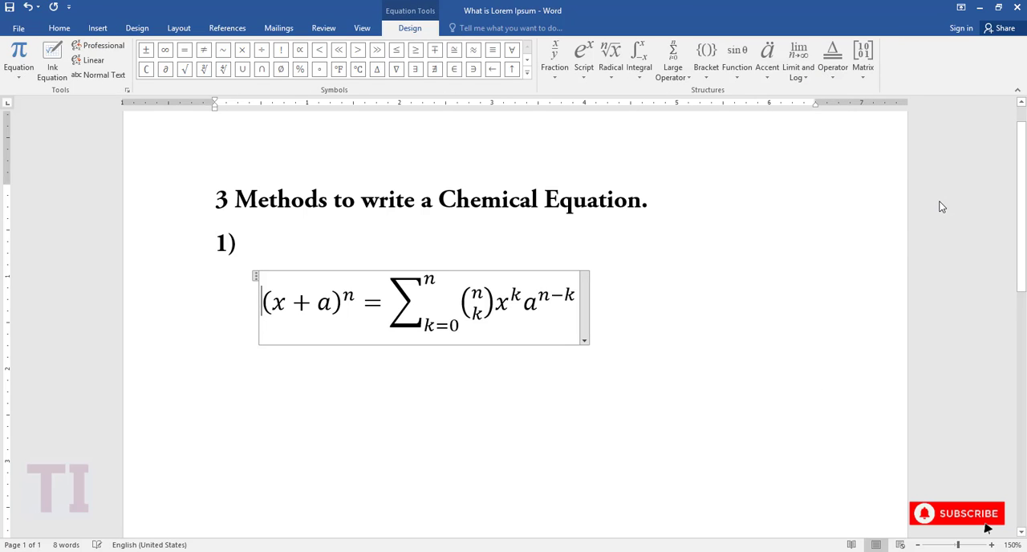
{"action": "key", "text": "ctrl+z"}
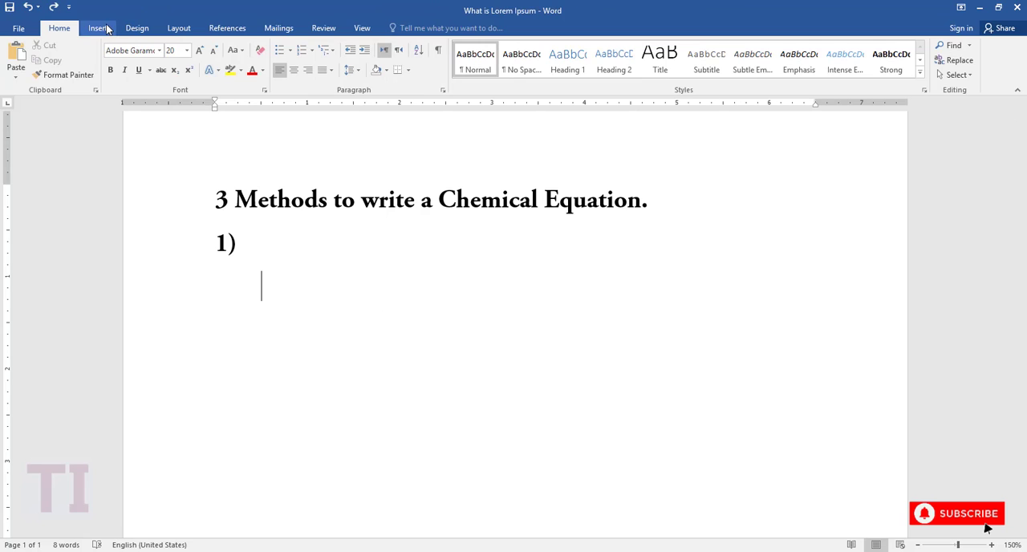
Examine the built-in equation gallery and the additional equations offered from Office.com.
{"action": "left_click", "coordinate": [99, 28]}
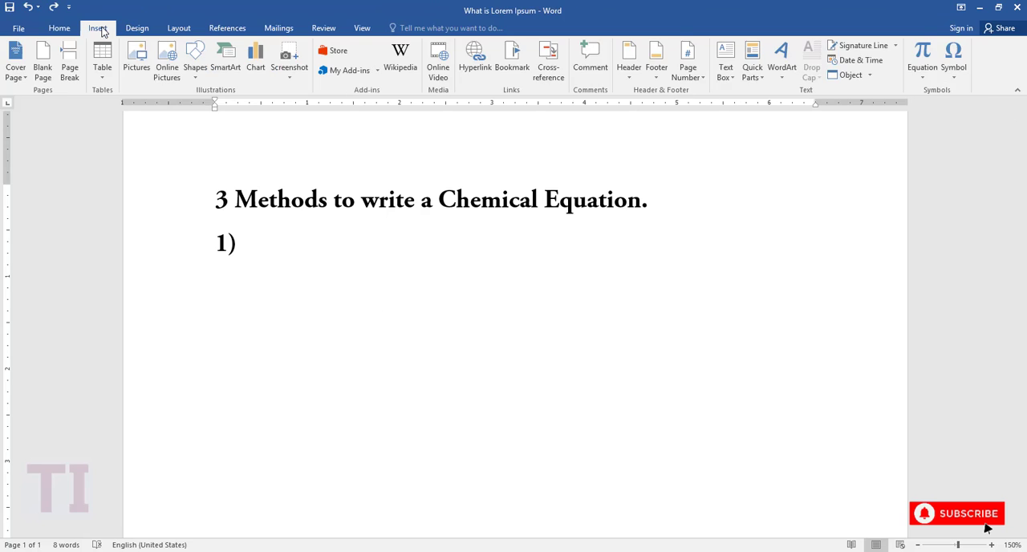
{"action": "left_click", "coordinate": [926, 80]}
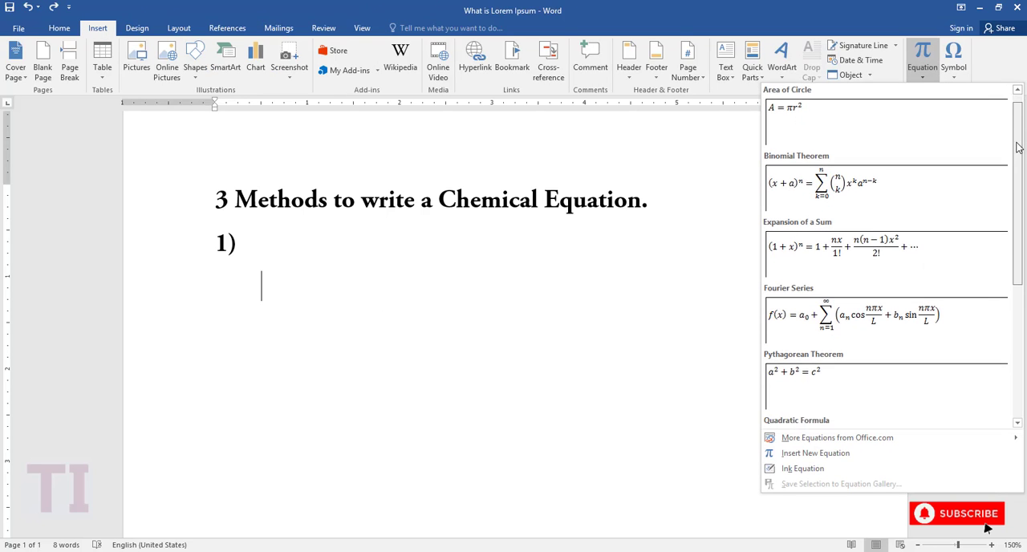
{"action": "left_click_drag", "start_coordinate": [1017, 147], "coordinate": [1020, 293]}
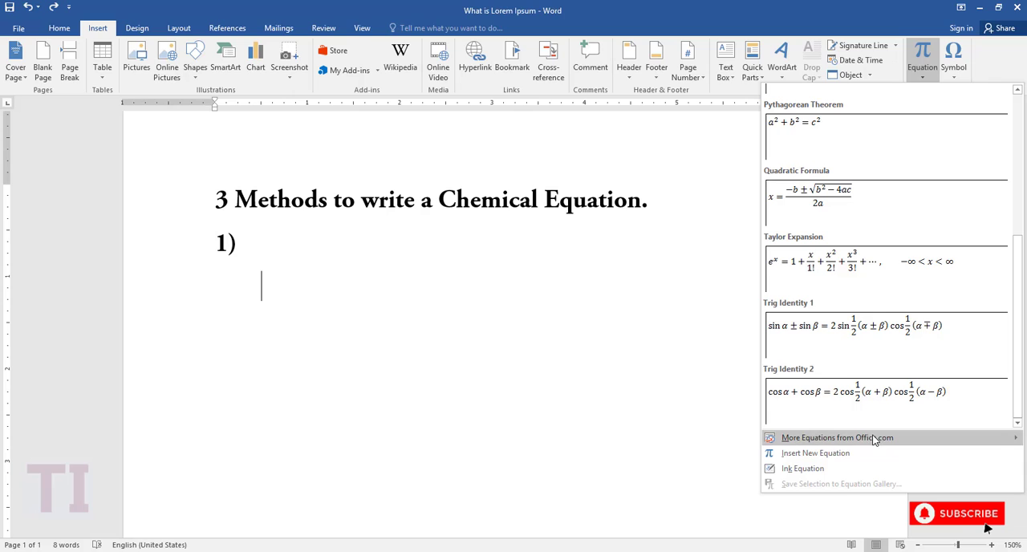
{"action": "mouse_move", "coordinate": [869, 441]}
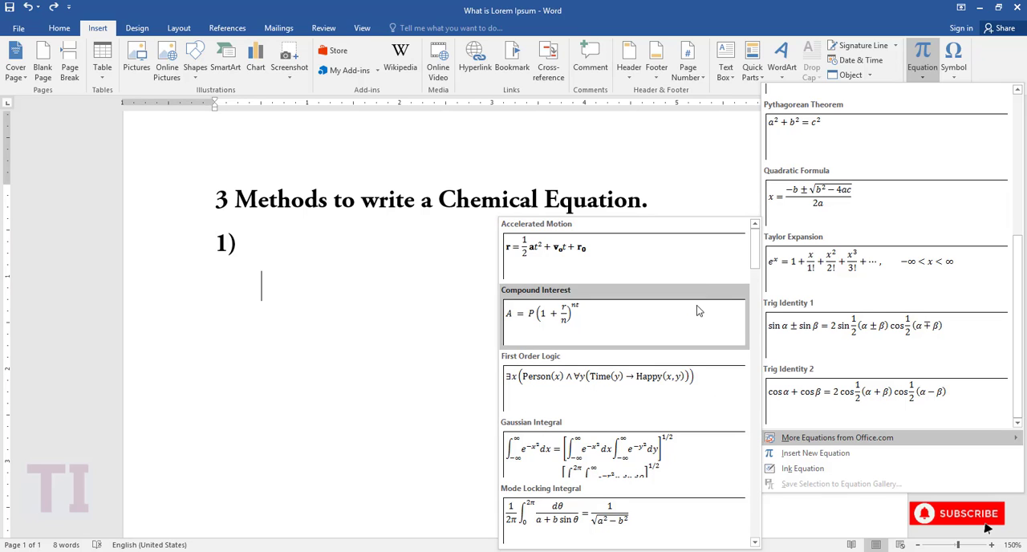
{"action": "mouse_move", "coordinate": [754, 247]}
{"action": "left_mouse_down"}
{"action": "mouse_move", "coordinate": [755, 523]}
{"action": "mouse_move", "coordinate": [764, 252]}
{"action": "left_mouse_up"}
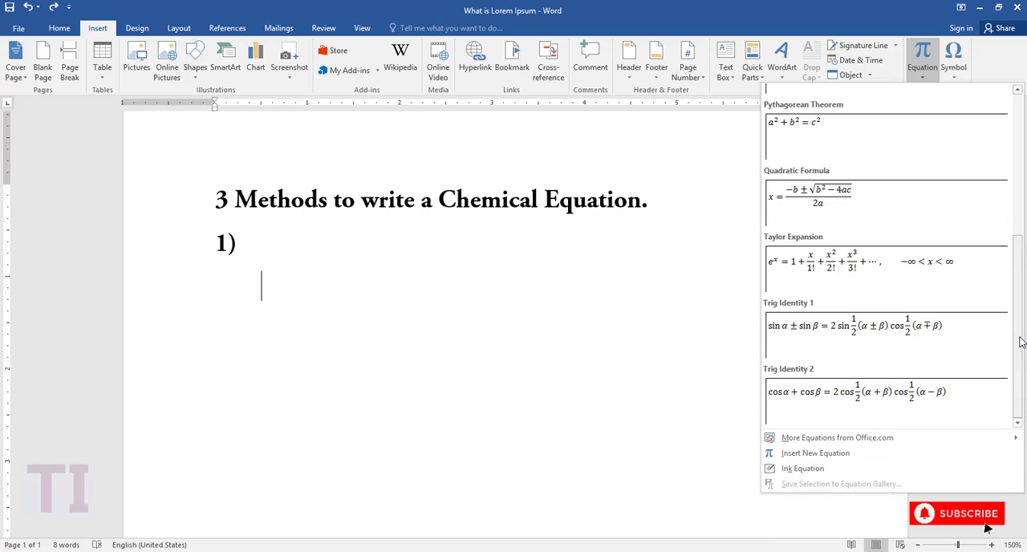
{"action": "left_click_drag", "start_coordinate": [1020, 343], "coordinate": [1015, 170]}
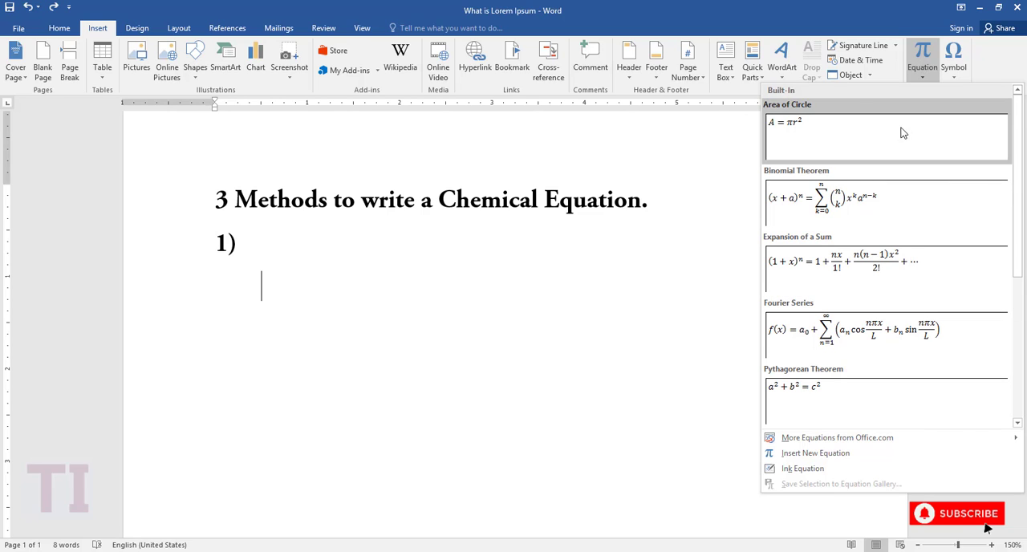
Insert a new blank equation under item 1).
{"action": "left_click", "coordinate": [923, 74]}
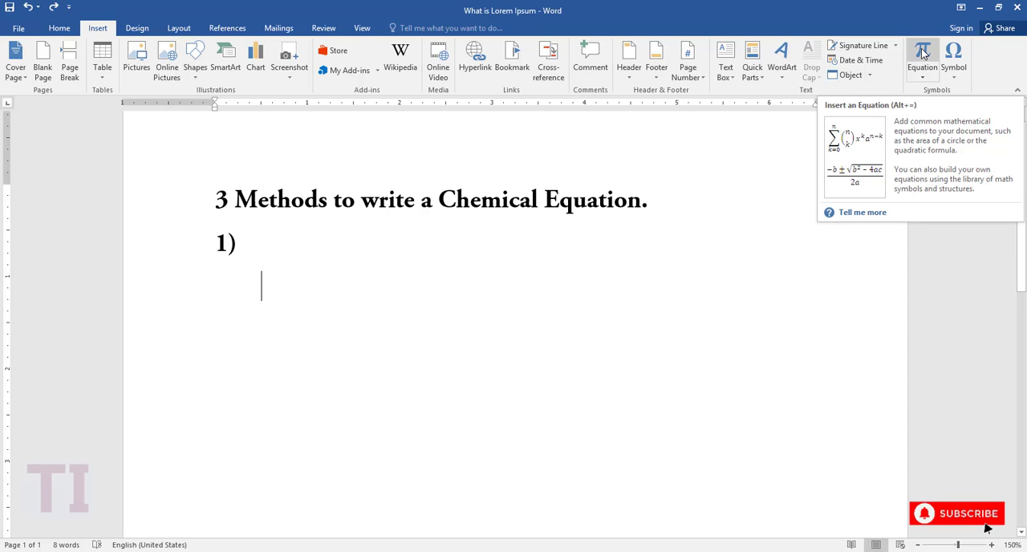
{"action": "left_click", "coordinate": [922, 53]}
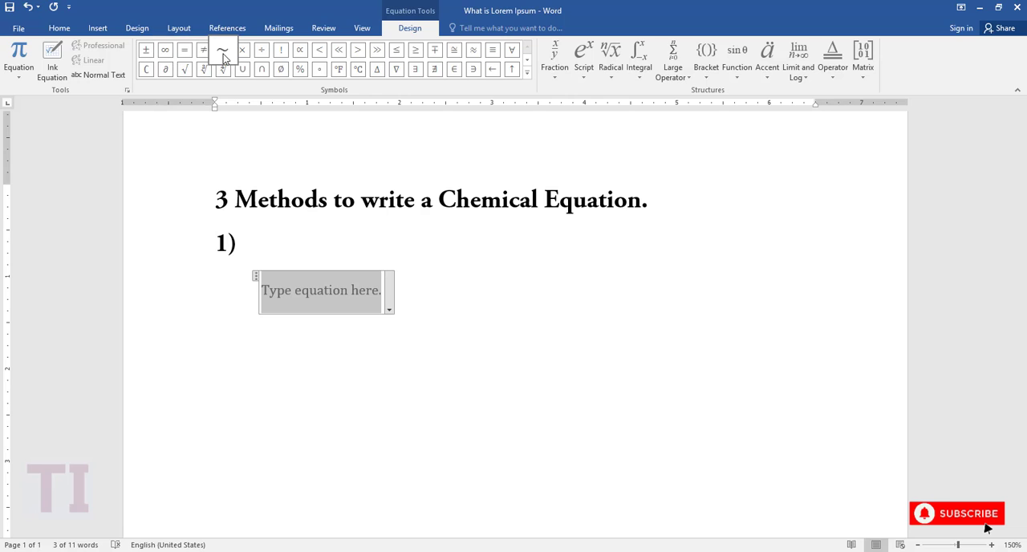
Examine the equation symbol sets Basic Math, Greek Letters, Letter-Like Symbols, Operators and Arrows.
{"action": "left_click", "coordinate": [527, 73]}
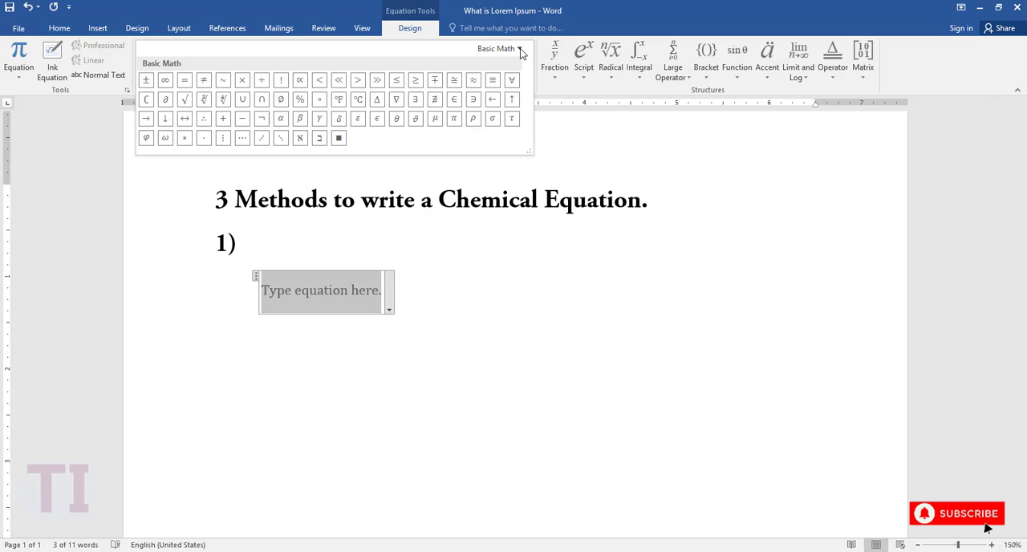
{"action": "left_click", "coordinate": [520, 50]}
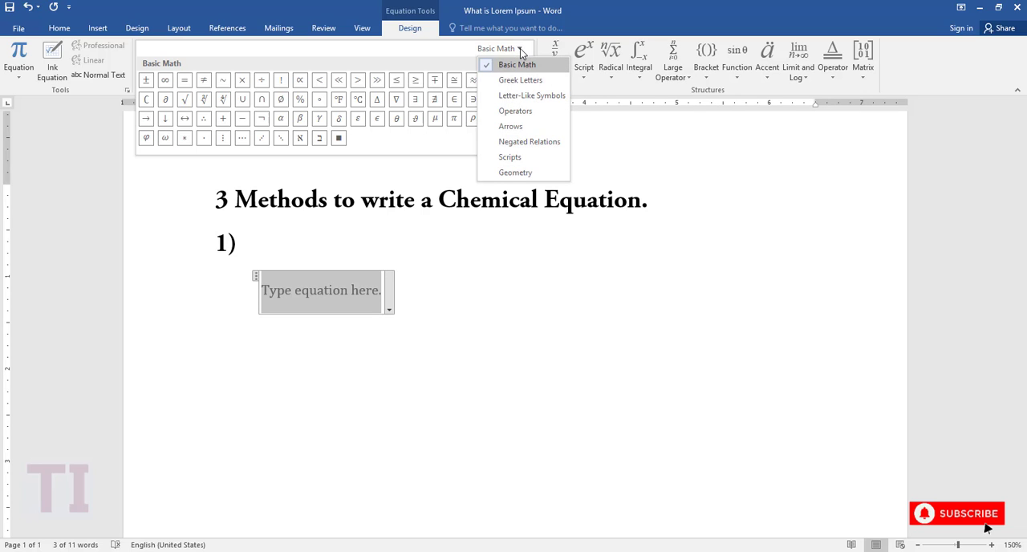
{"action": "left_click", "coordinate": [496, 83]}
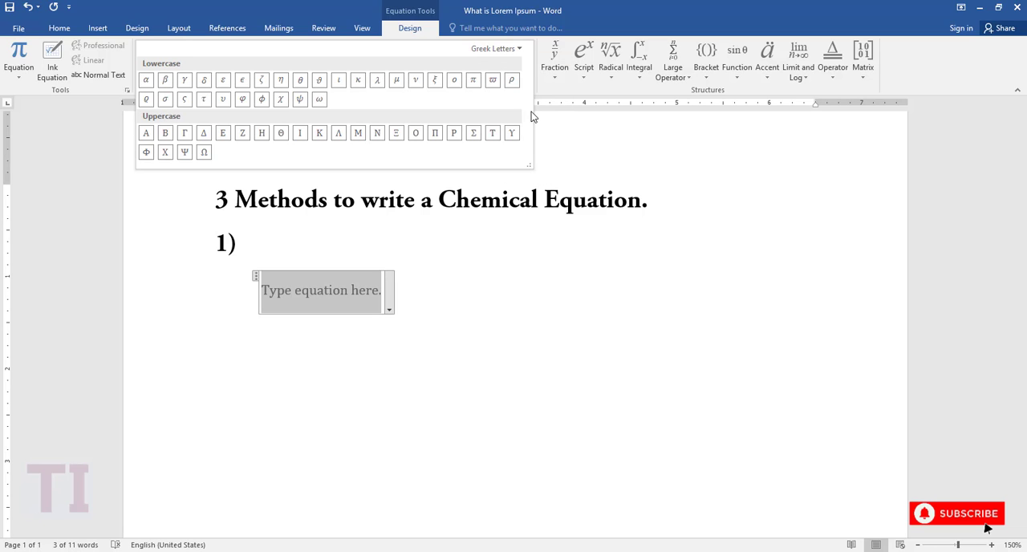
{"action": "left_click", "coordinate": [519, 49]}
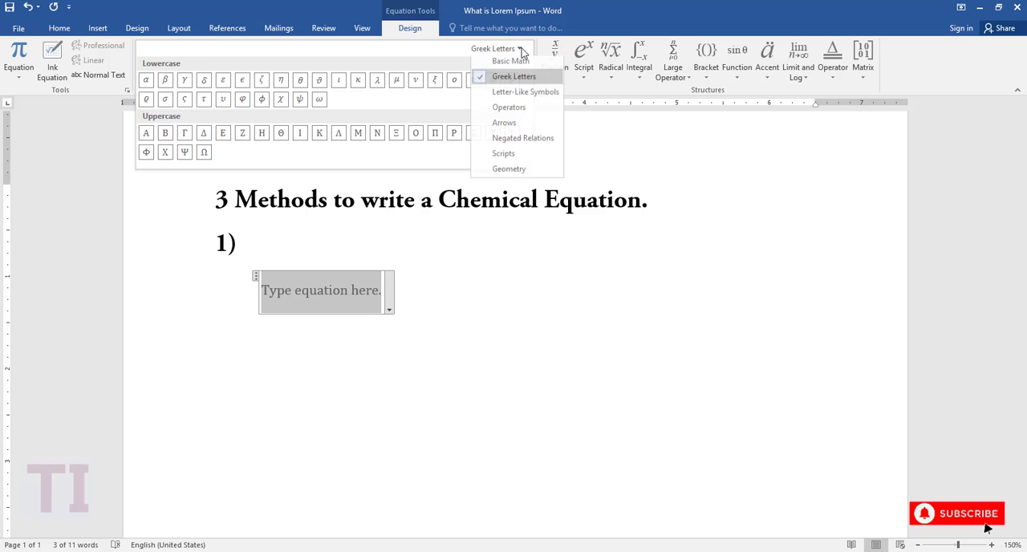
{"action": "left_click", "coordinate": [516, 98]}
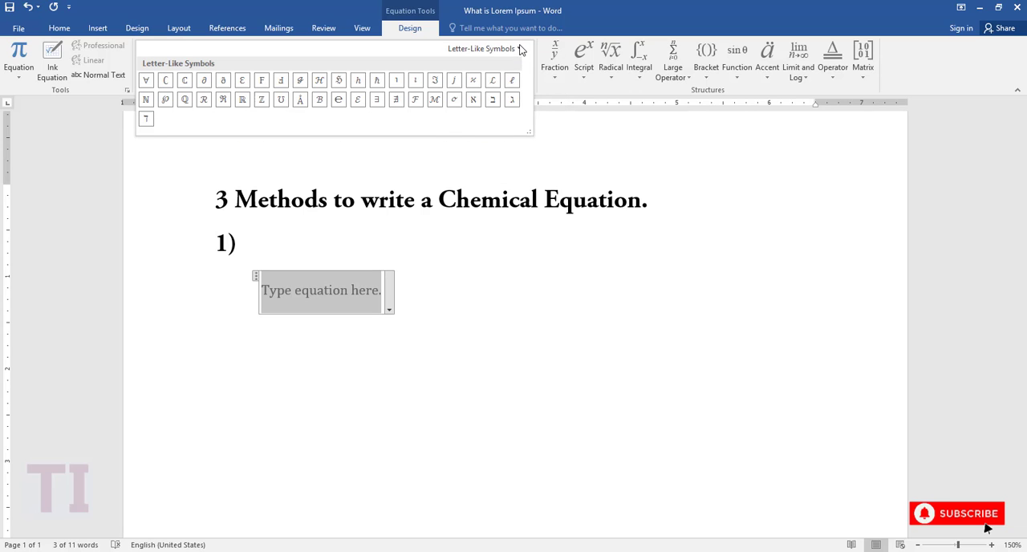
{"action": "left_click", "coordinate": [519, 48]}
{"action": "left_click", "coordinate": [514, 110]}
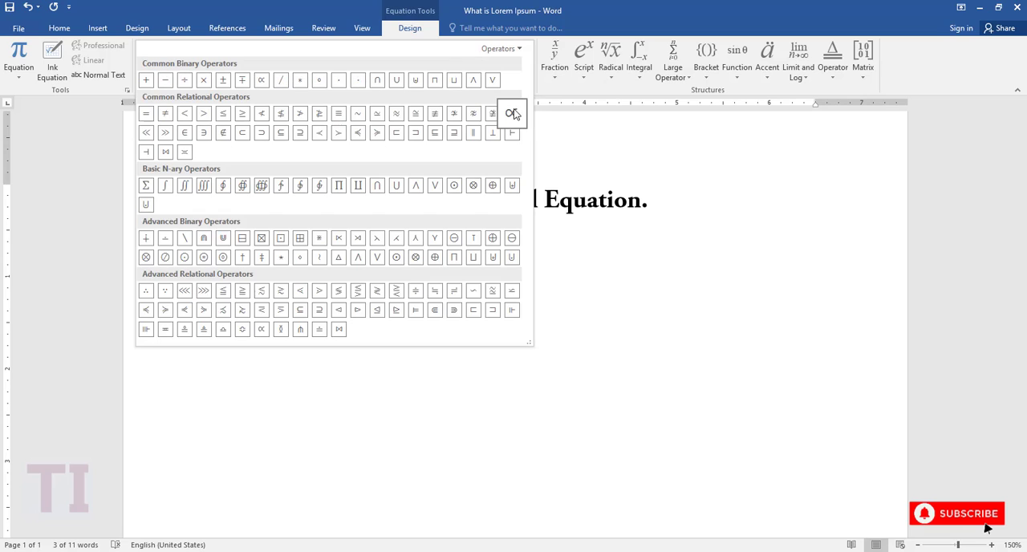
{"action": "left_click", "coordinate": [520, 49]}
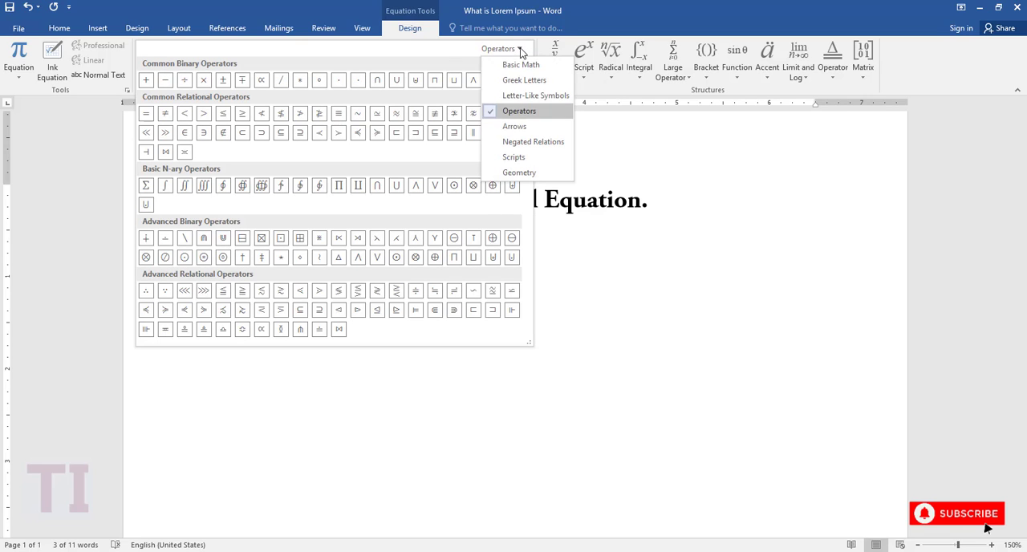
{"action": "left_click", "coordinate": [514, 126]}
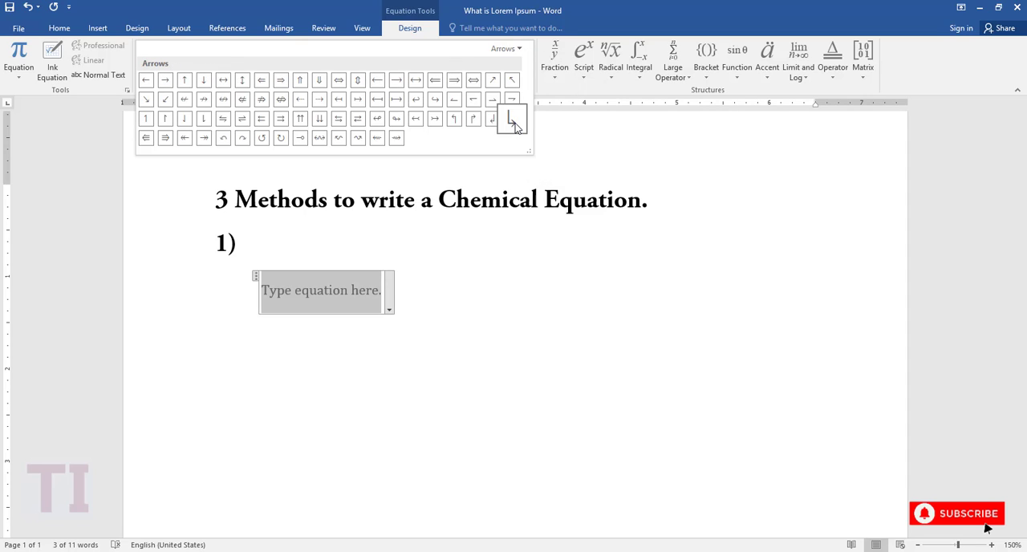
Examine the Negated Relations, Scripts and Geometry symbol sets, and return to the Basic Math set.
{"action": "left_click", "coordinate": [520, 53]}
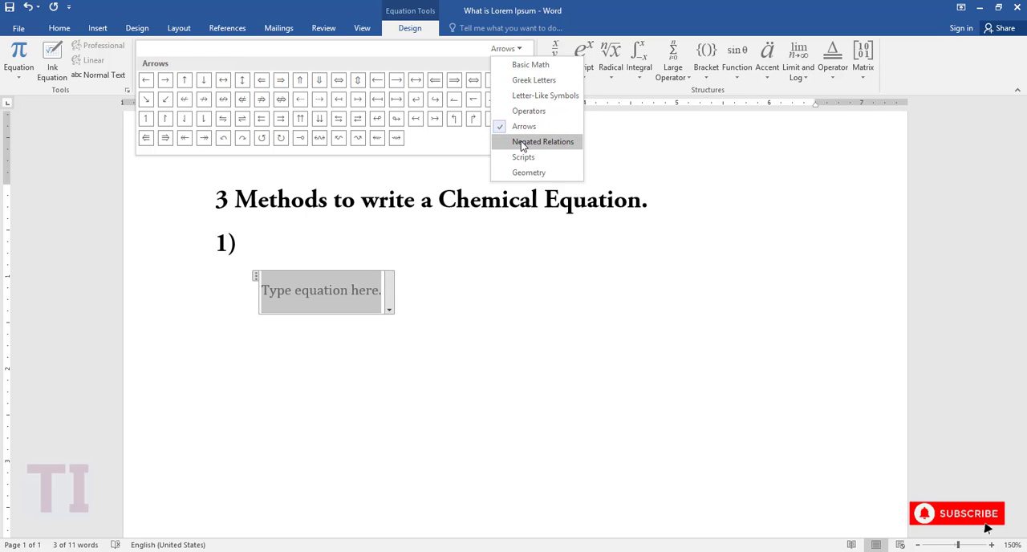
{"action": "left_click", "coordinate": [522, 143]}
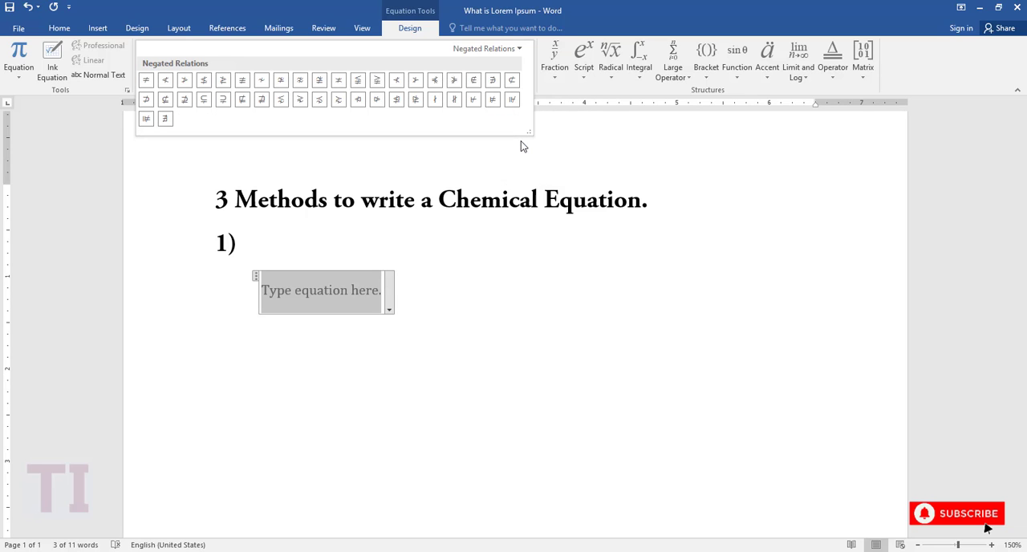
{"action": "left_click", "coordinate": [520, 49]}
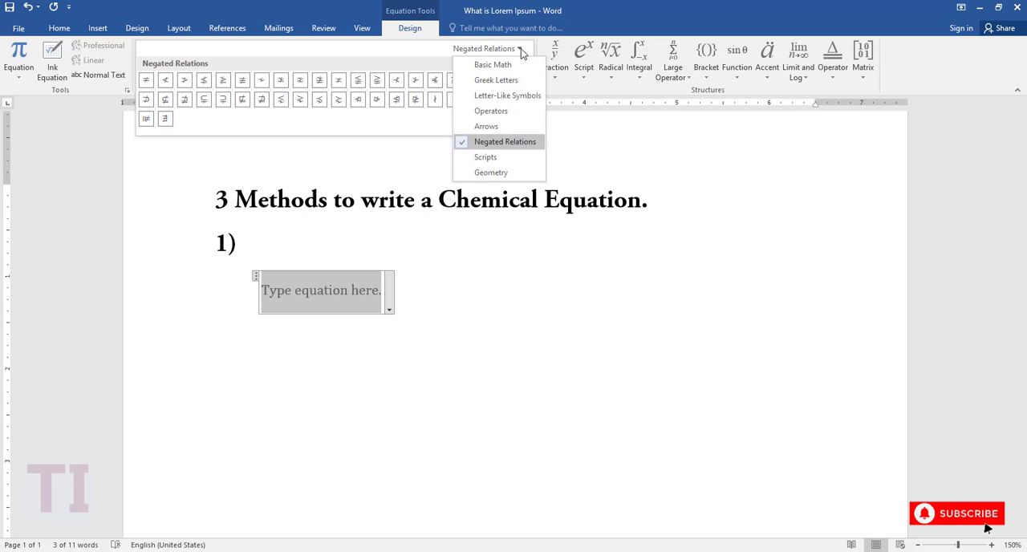
{"action": "left_click", "coordinate": [507, 158]}
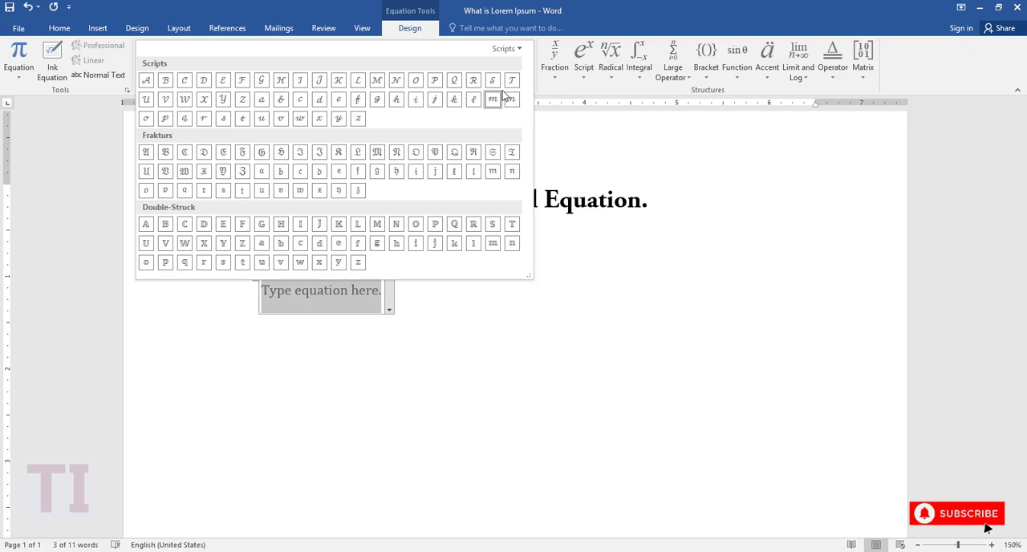
{"action": "left_click", "coordinate": [521, 49]}
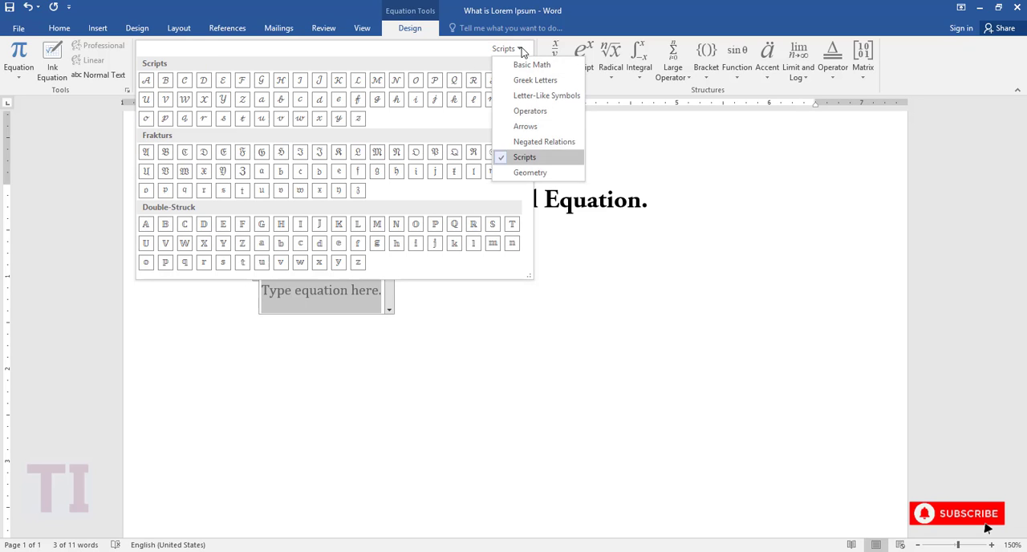
{"action": "left_click", "coordinate": [526, 174]}
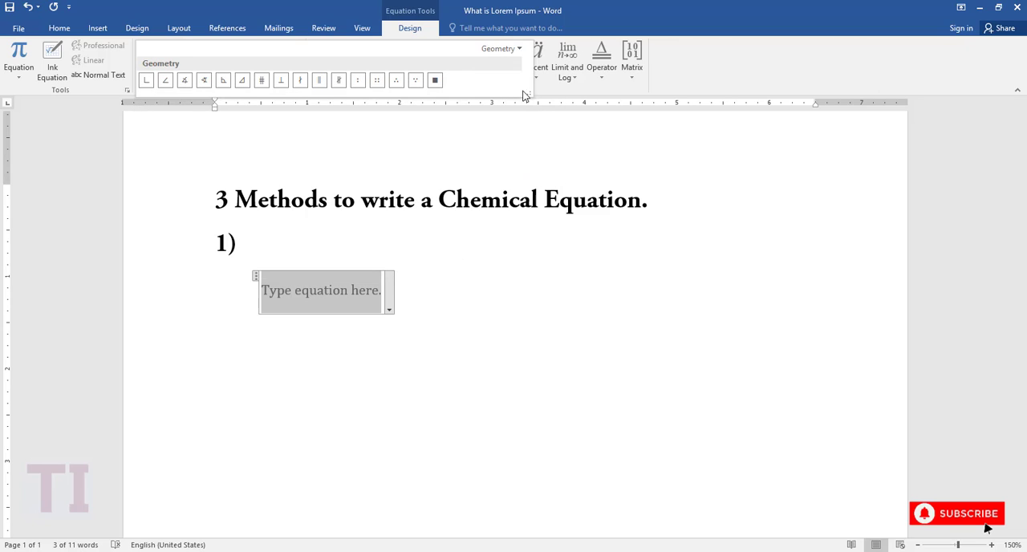
{"action": "left_click", "coordinate": [521, 50]}
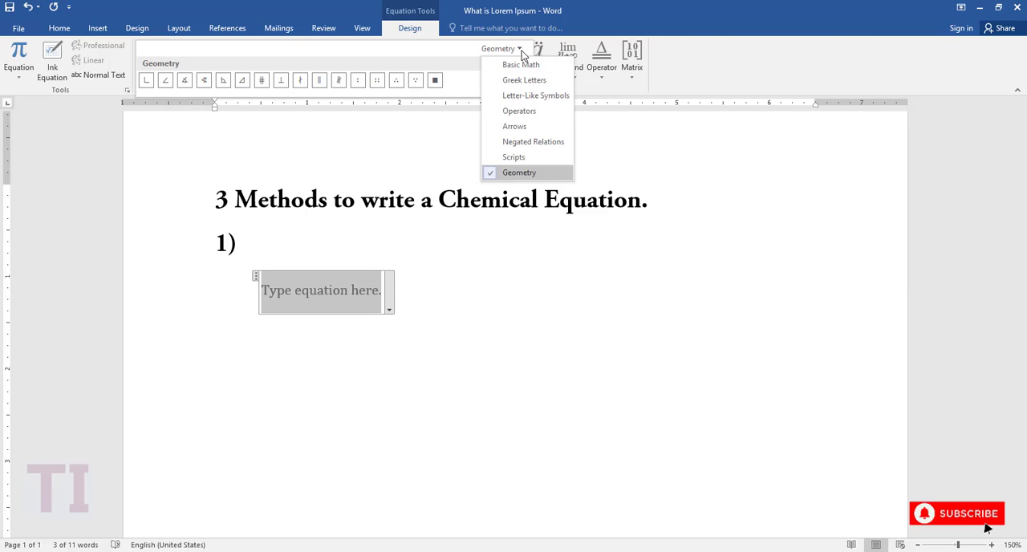
{"action": "left_click", "coordinate": [518, 64]}
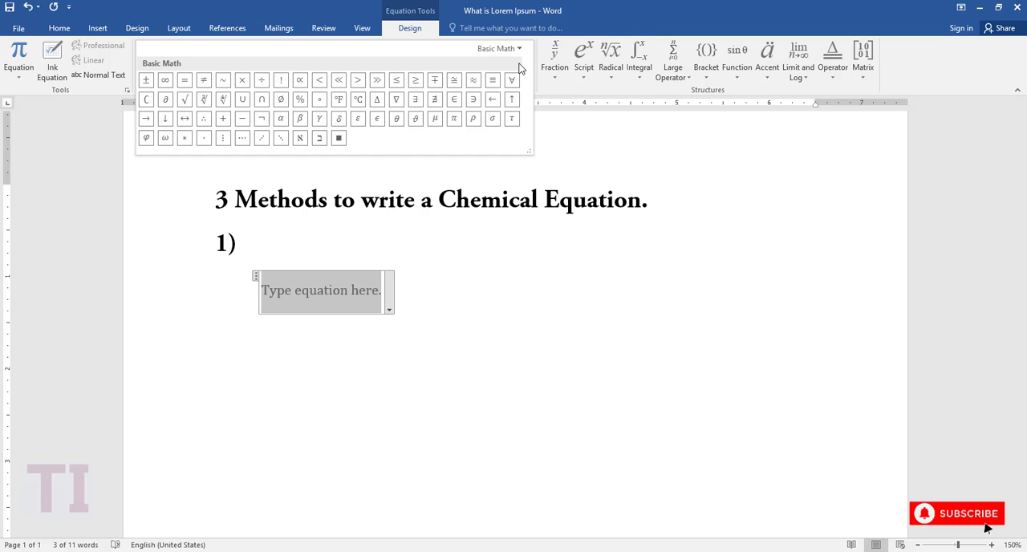
{"action": "left_click", "coordinate": [519, 50]}
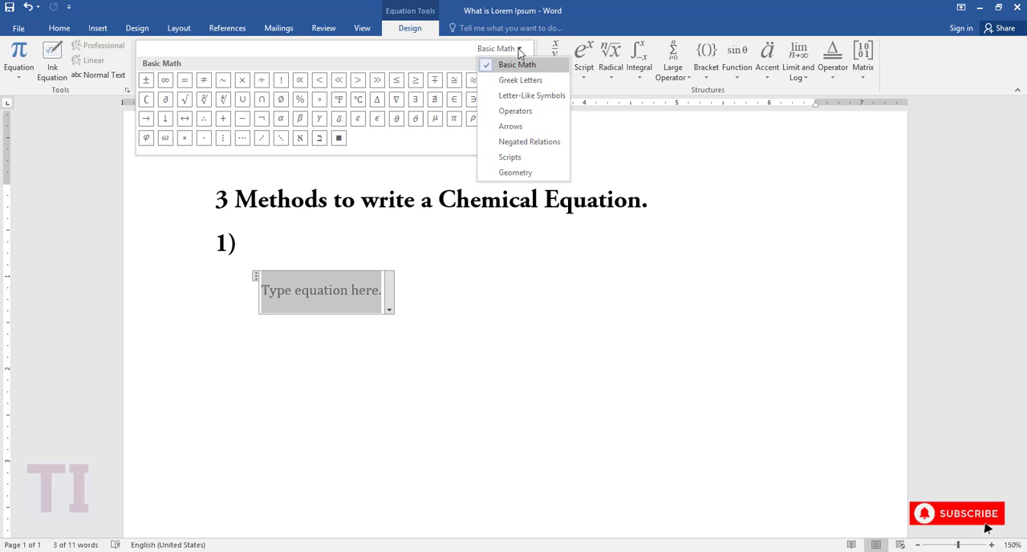
{"action": "left_click", "coordinate": [531, 46]}
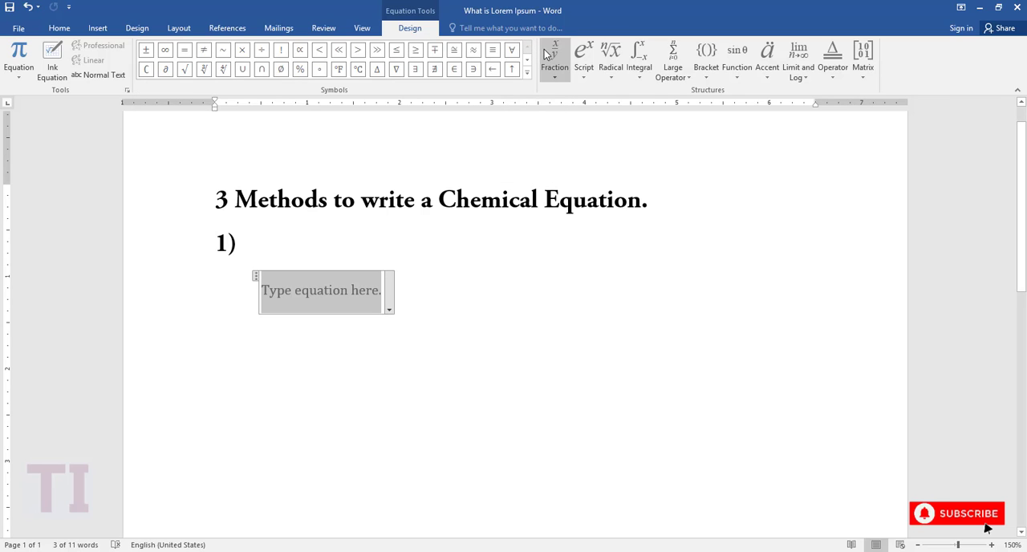
Examine the Fraction, Script, Radical, Integral, Large Operator and Bracket structure galleries.
{"action": "left_click", "coordinate": [561, 81]}
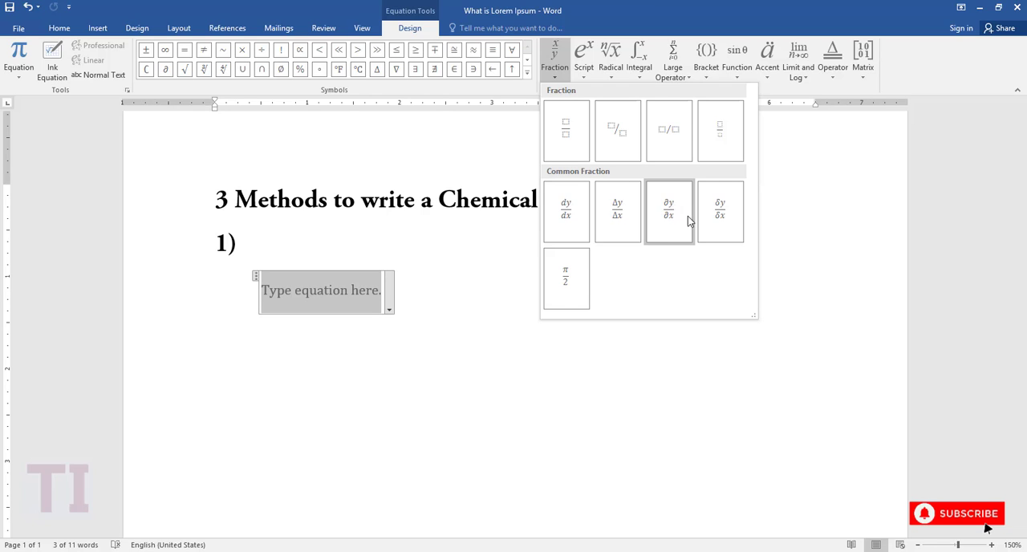
{"action": "left_click", "coordinate": [588, 76]}
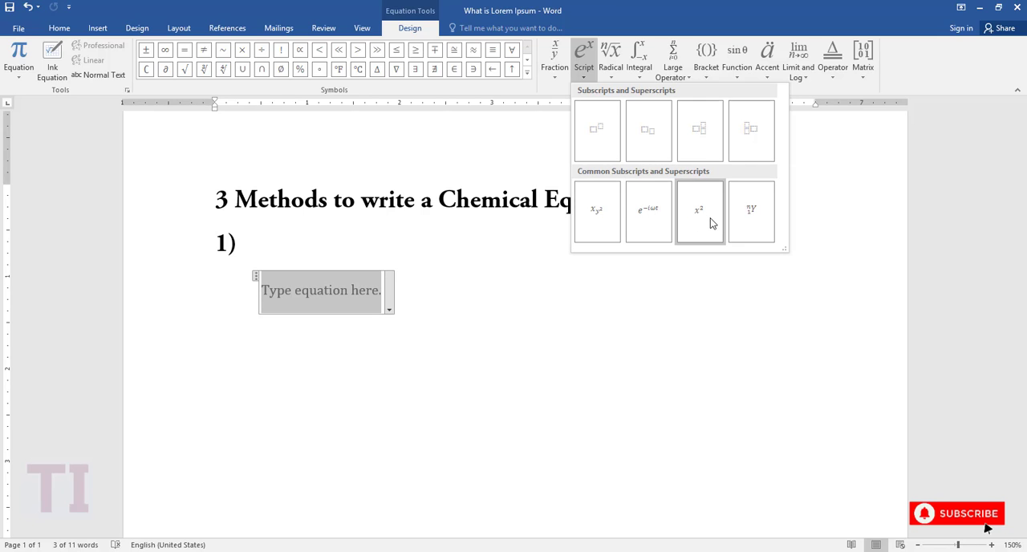
{"action": "left_click", "coordinate": [612, 77]}
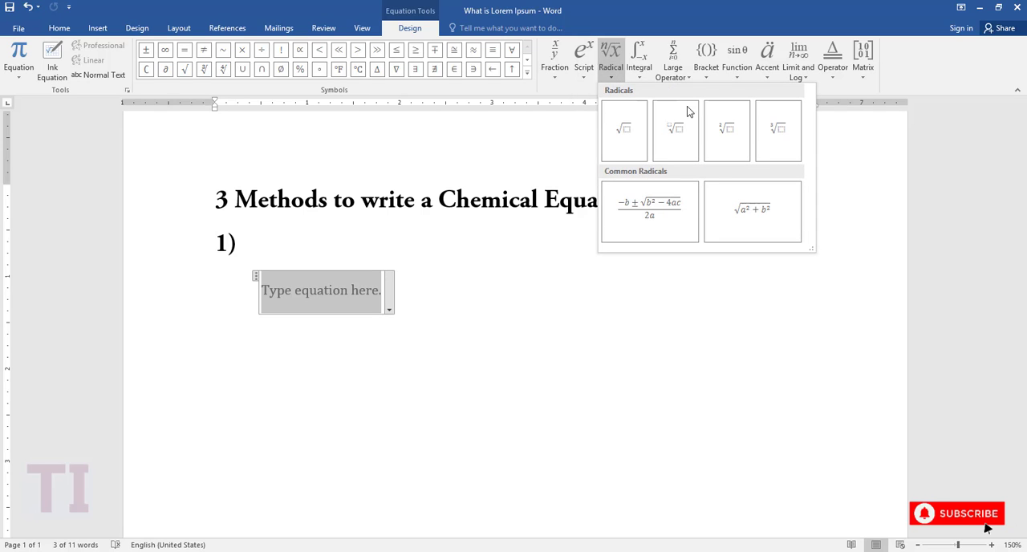
{"action": "left_click", "coordinate": [640, 77]}
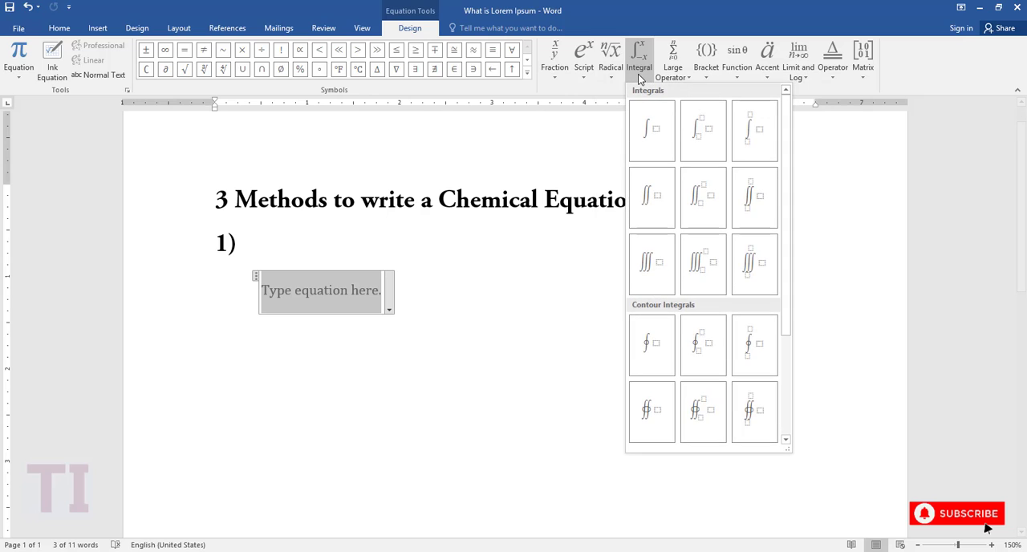
{"action": "left_click", "coordinate": [678, 72]}
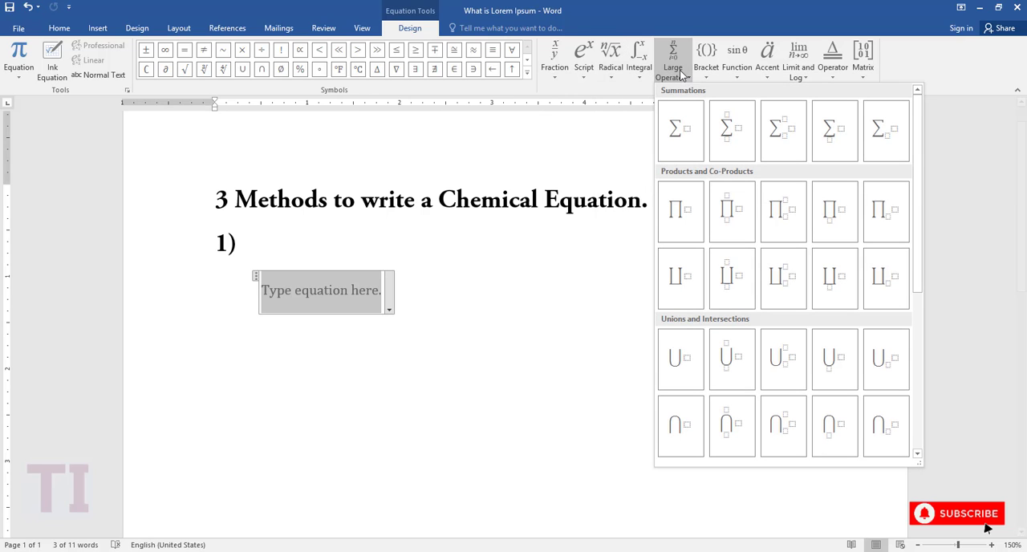
{"action": "left_click", "coordinate": [704, 72]}
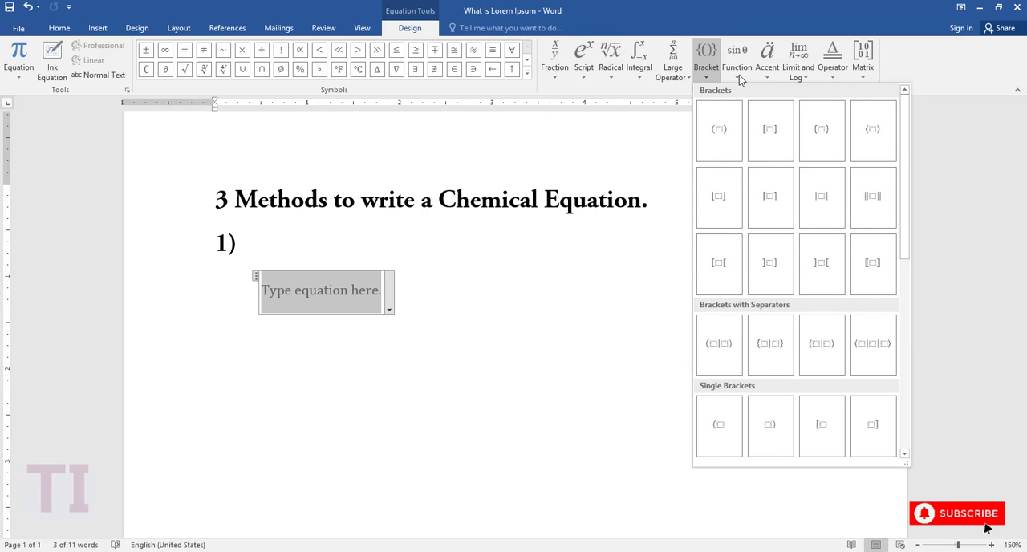
Examine the Function, Accent, Limit and Log, Operator and Matrix structure galleries.
{"action": "left_click", "coordinate": [738, 73]}
{"action": "left_click", "coordinate": [771, 76]}
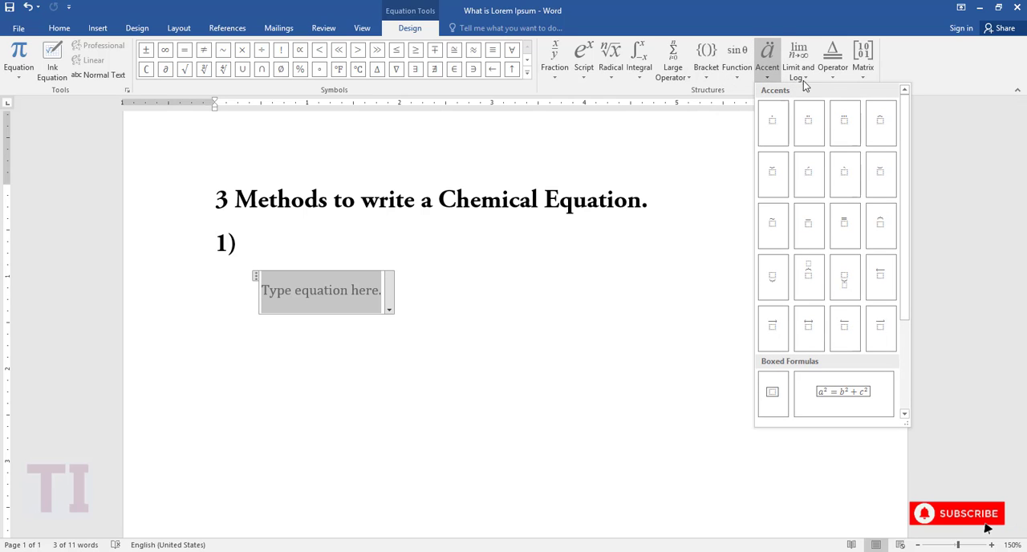
{"action": "left_click", "coordinate": [809, 77]}
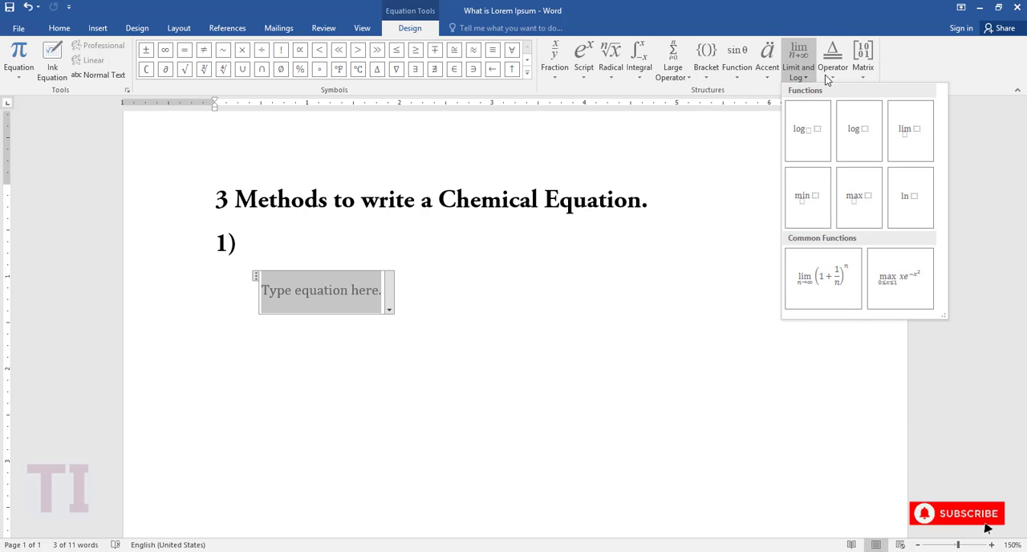
{"action": "left_click", "coordinate": [831, 78]}
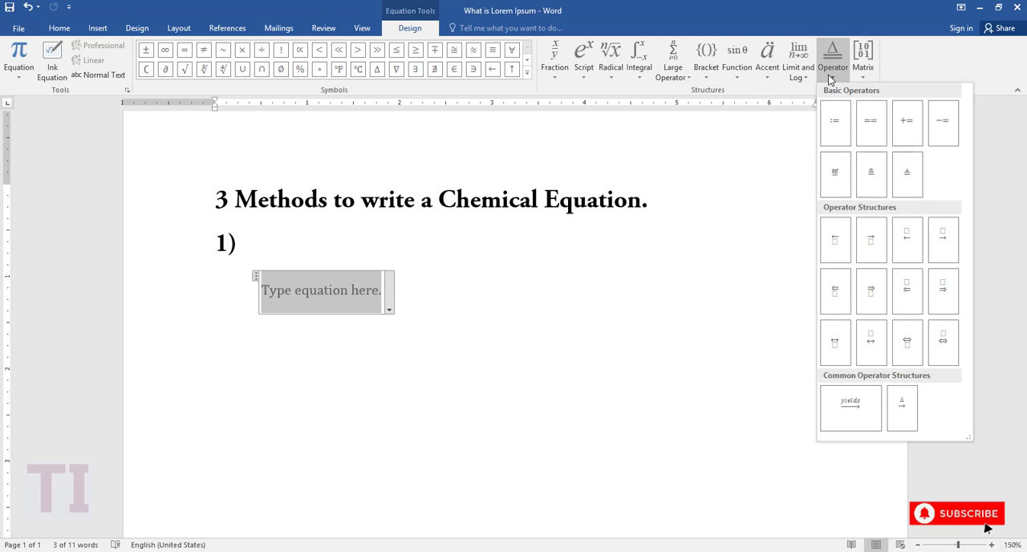
{"action": "left_click", "coordinate": [863, 78]}
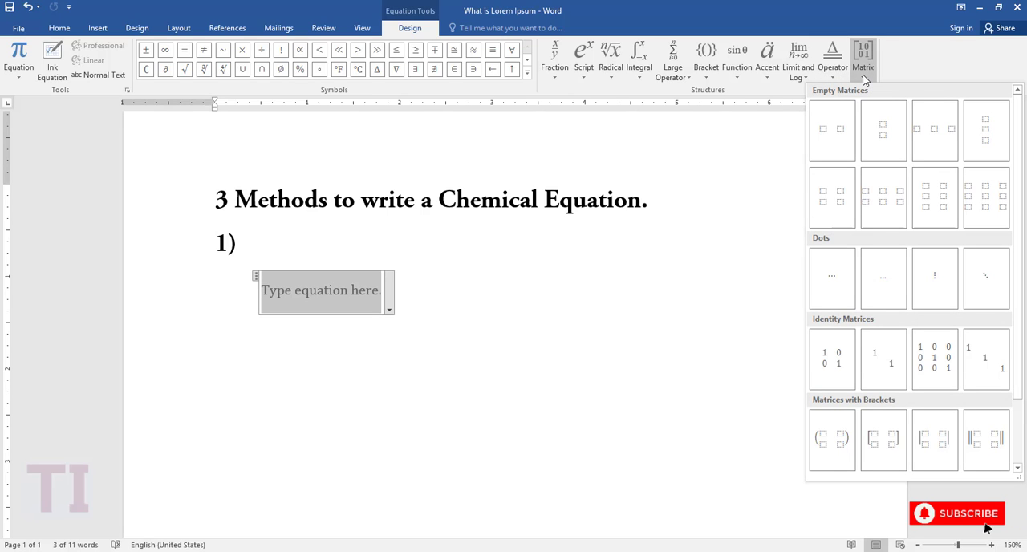
{"action": "left_click", "coordinate": [864, 78]}
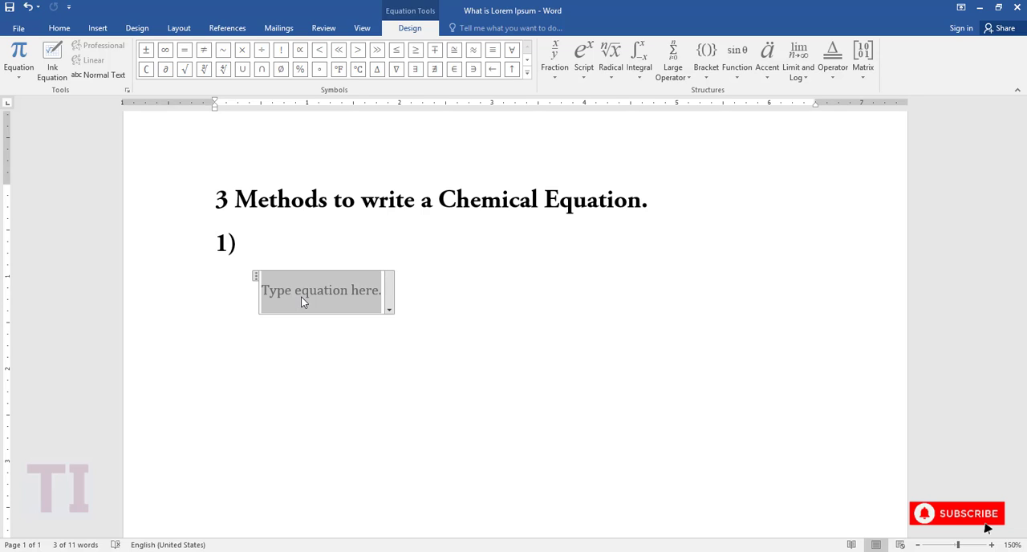
Write CH₃Cl as the first reactant in the blank equation, using a Subscript structure for the H with subscript 3.
{"action": "type", "text": "C"}
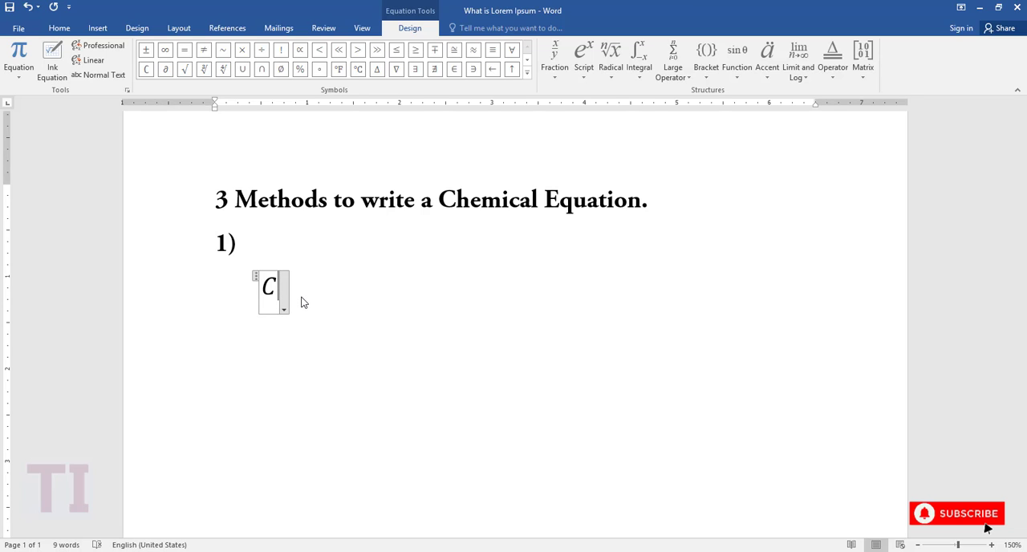
{"action": "left_click", "coordinate": [585, 82]}
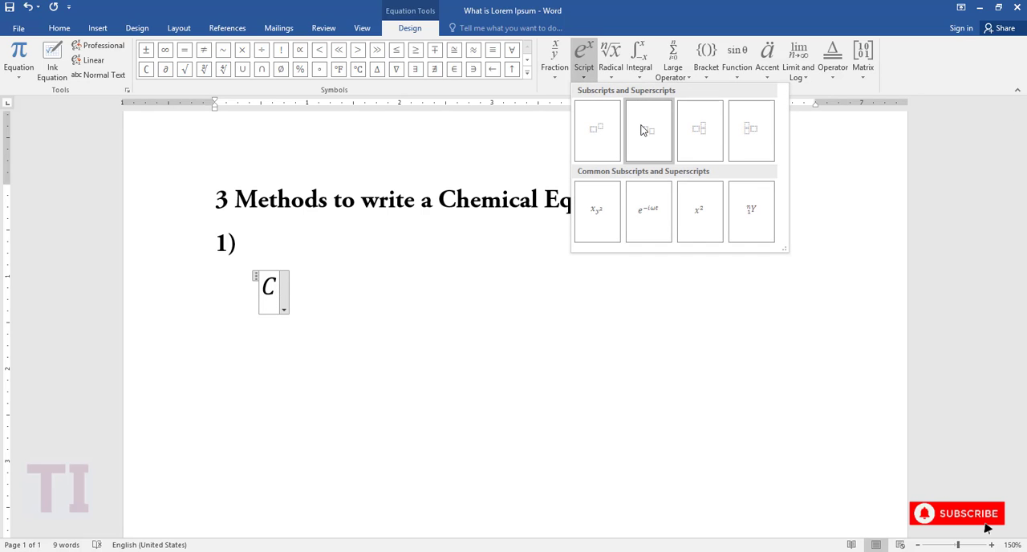
{"action": "left_click", "coordinate": [641, 129]}
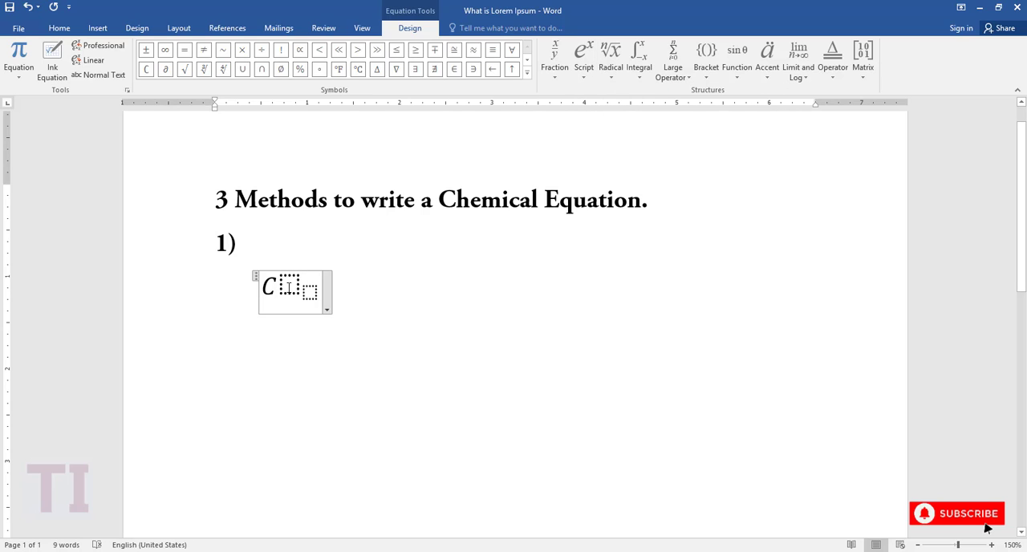
{"action": "left_click", "coordinate": [289, 286]}
{"action": "type", "text": "H"}
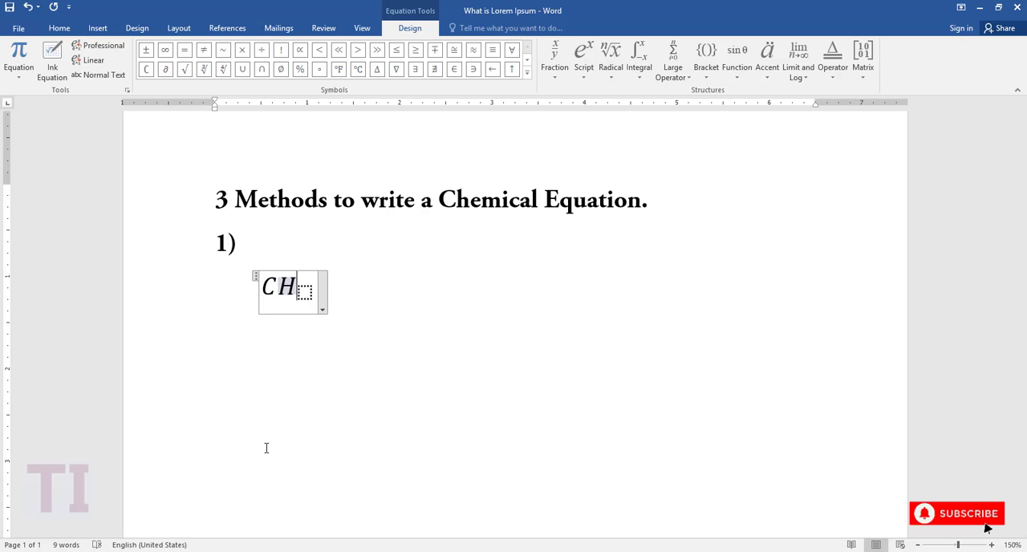
{"action": "left_click", "coordinate": [305, 294]}
{"action": "type", "text": "3"}
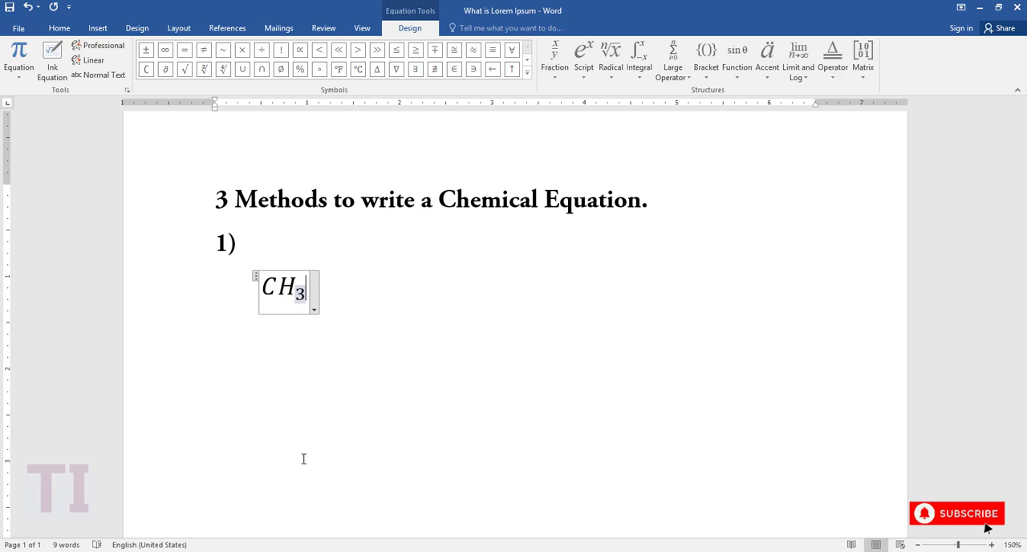
{"action": "left_click", "coordinate": [308, 290]}
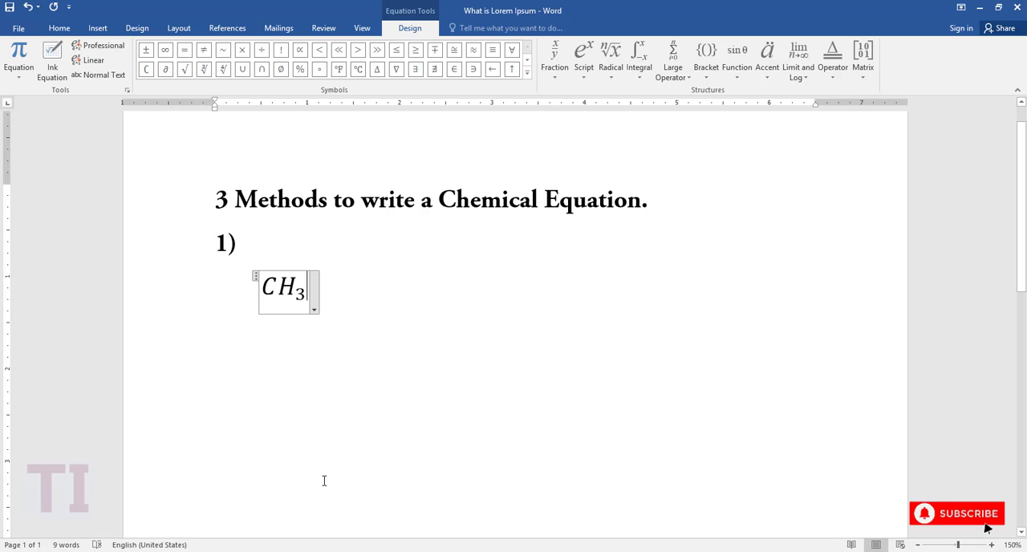
{"action": "type", "text": "C"}
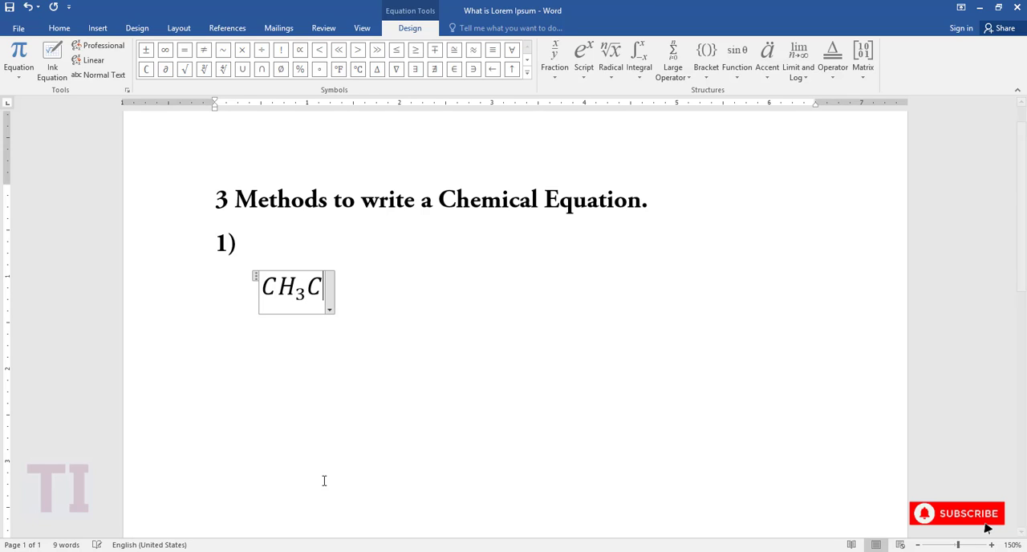
{"action": "type", "text": "l"}
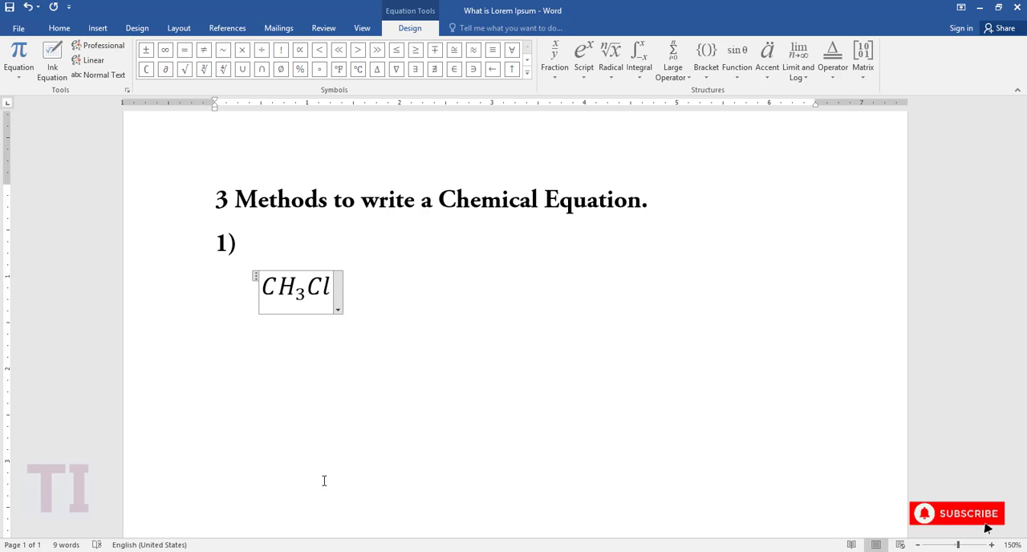
{"action": "type", "text": "  +"}
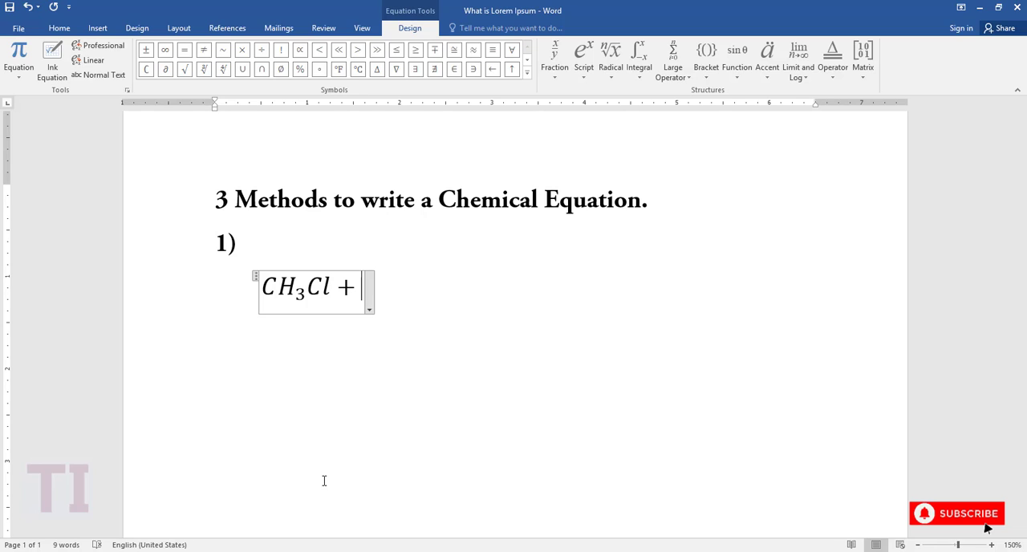
Add a plus sign and the second reactant Cl₂, using a Subscript structure for the l with subscript 2.
{"action": "type", "text": "C"}
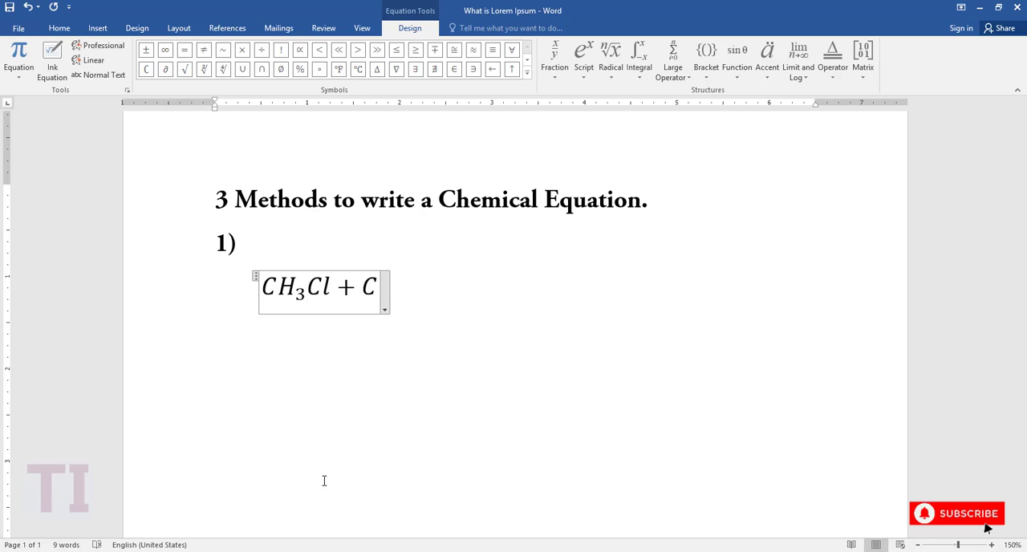
{"action": "left_click", "coordinate": [579, 78]}
{"action": "left_click", "coordinate": [646, 136]}
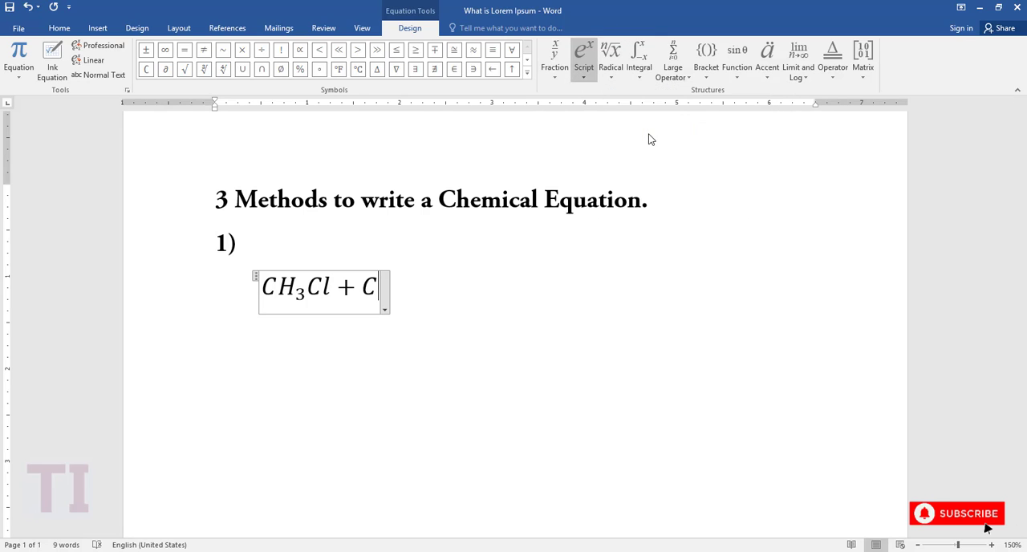
{"action": "left_click", "coordinate": [391, 286]}
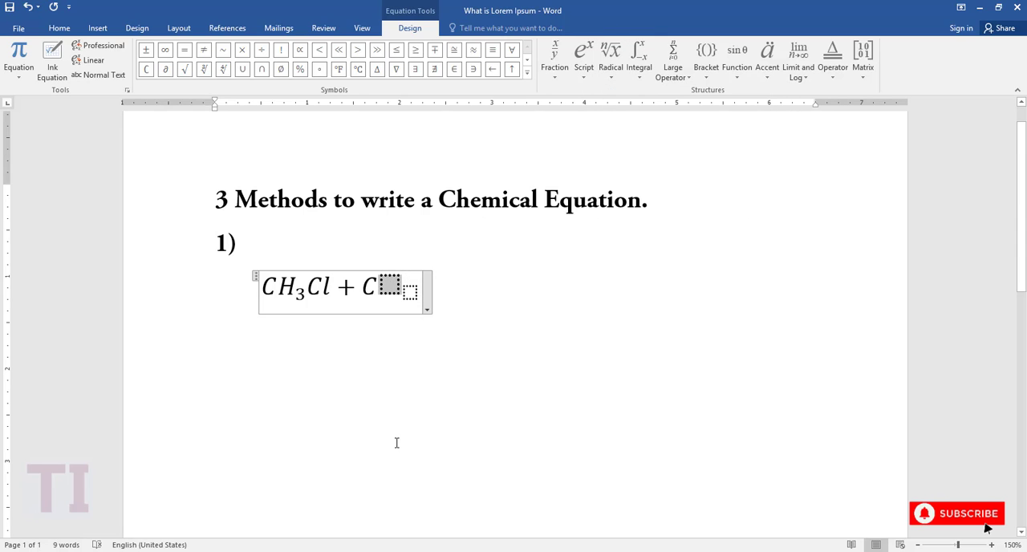
{"action": "type", "text": "l"}
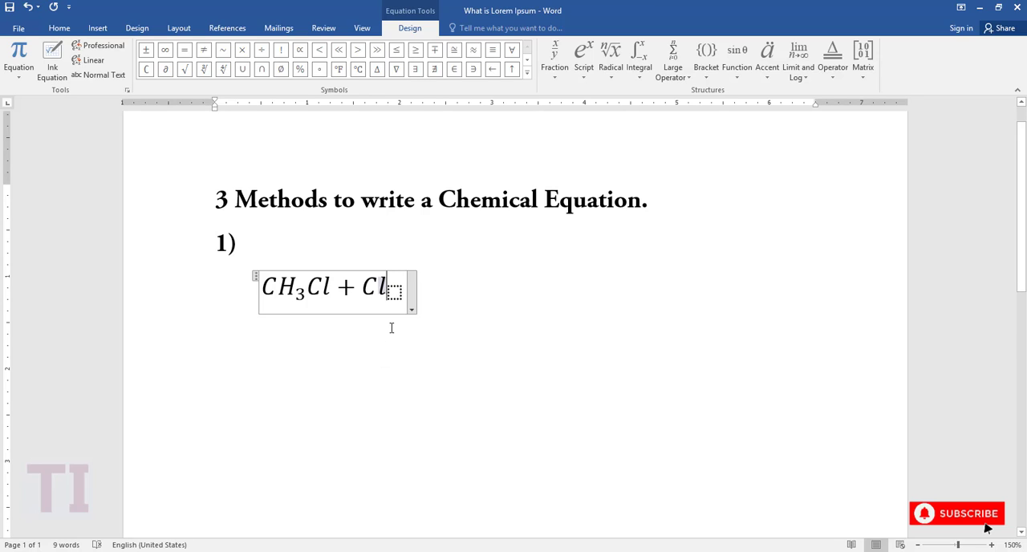
{"action": "left_click", "coordinate": [394, 293]}
{"action": "type", "text": "2"}
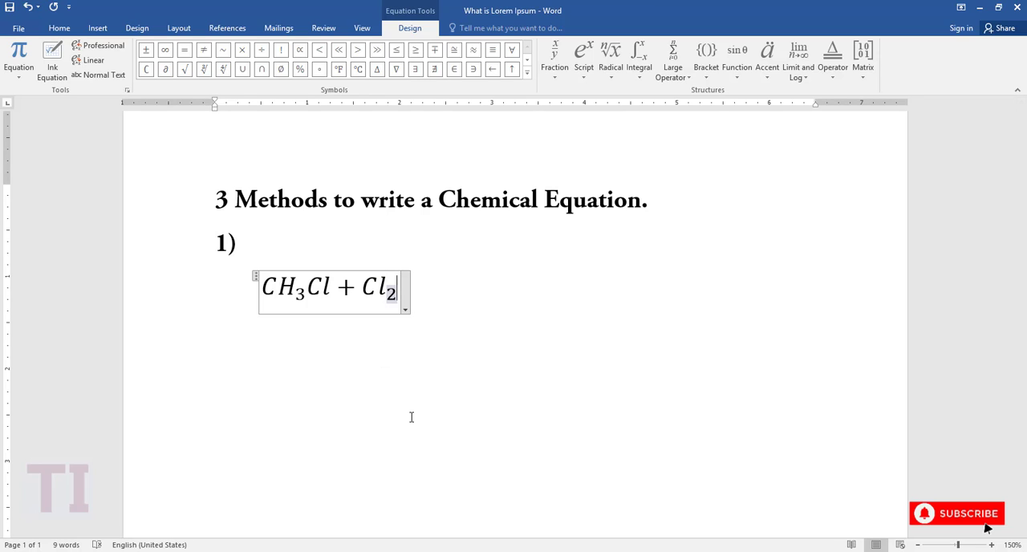
{"action": "left_click", "coordinate": [401, 290]}
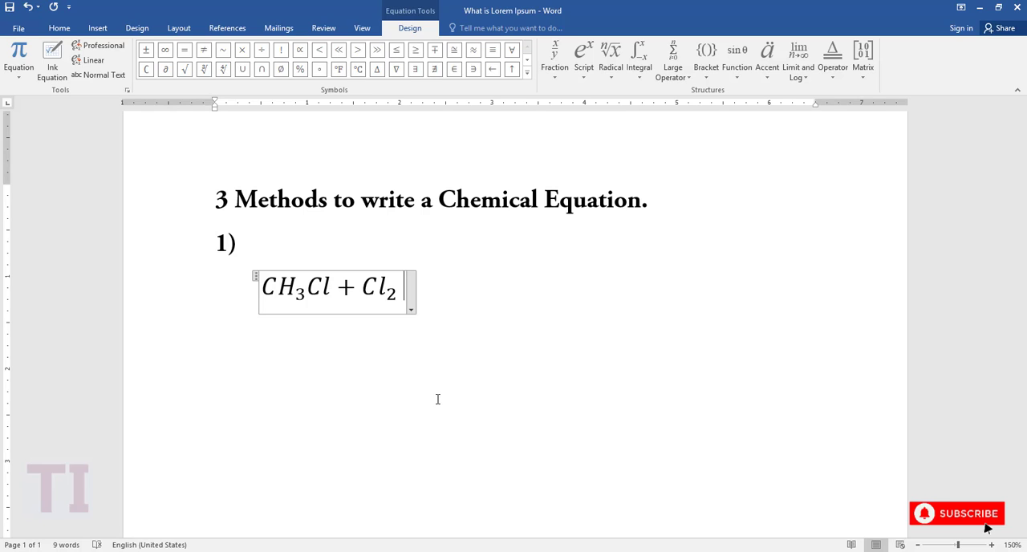
Insert the right arrow from the Basic Math symbols and write CH₂ after it, with the 2 in a Subscript structure.
{"action": "left_click", "coordinate": [527, 74]}
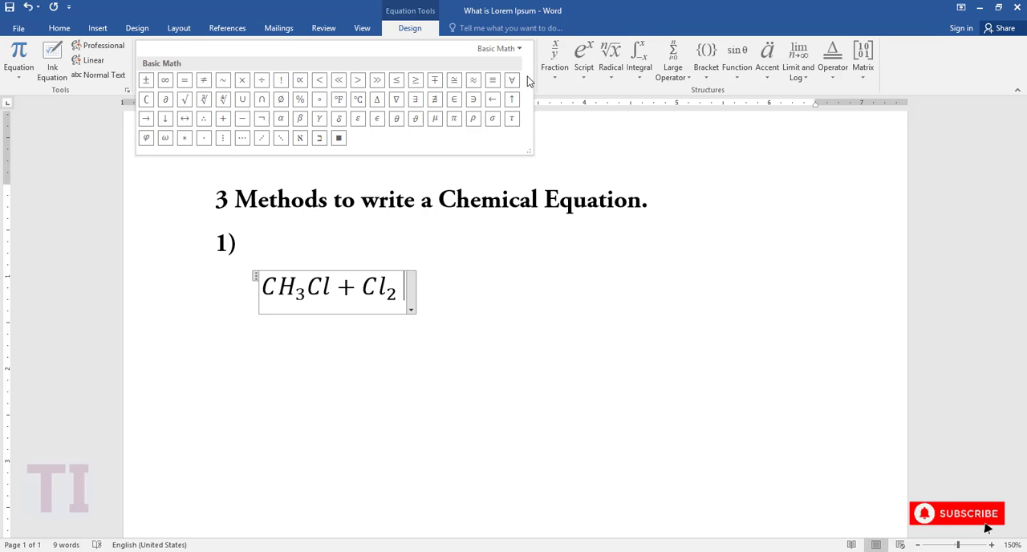
{"action": "left_click", "coordinate": [147, 120]}
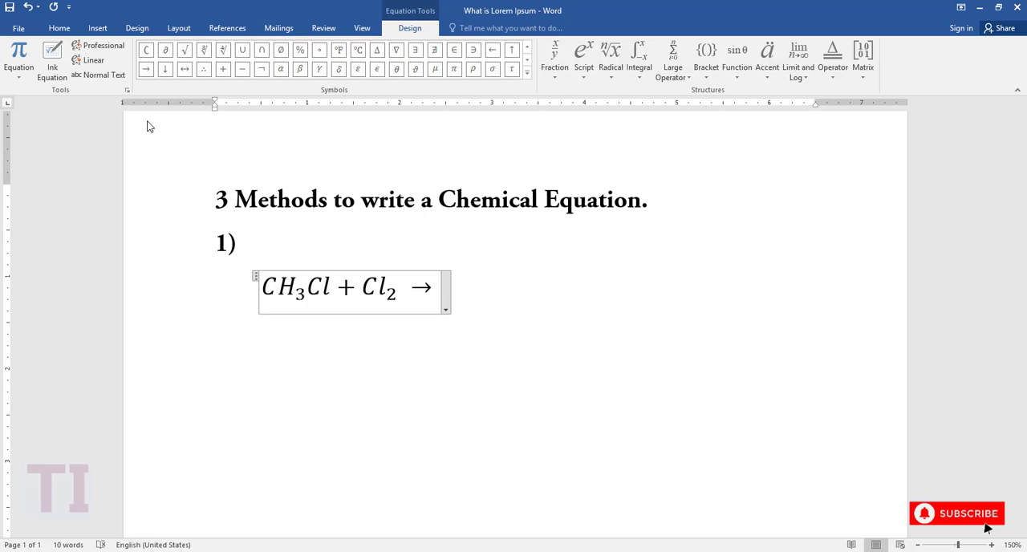
{"action": "type", "text": "C"}
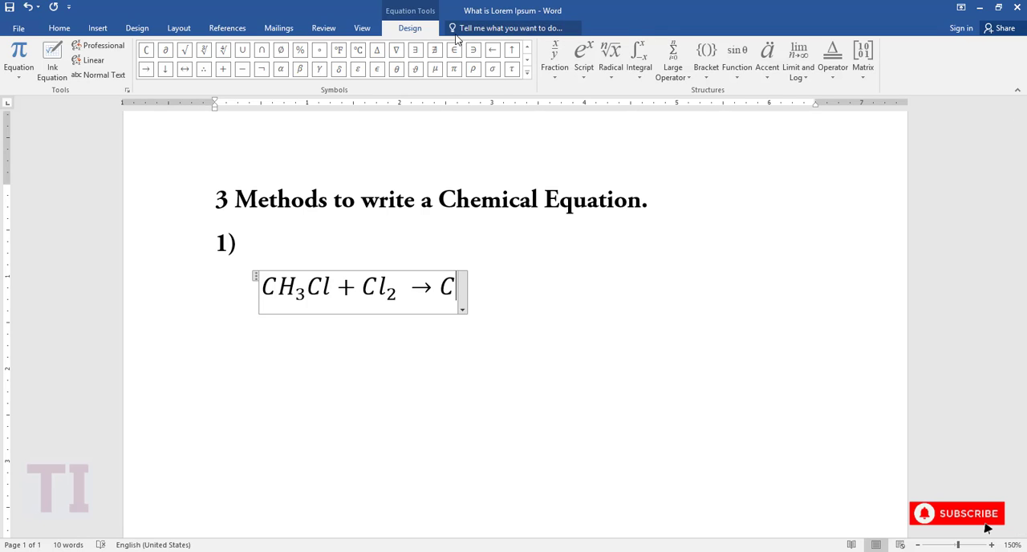
{"action": "left_click", "coordinate": [583, 71]}
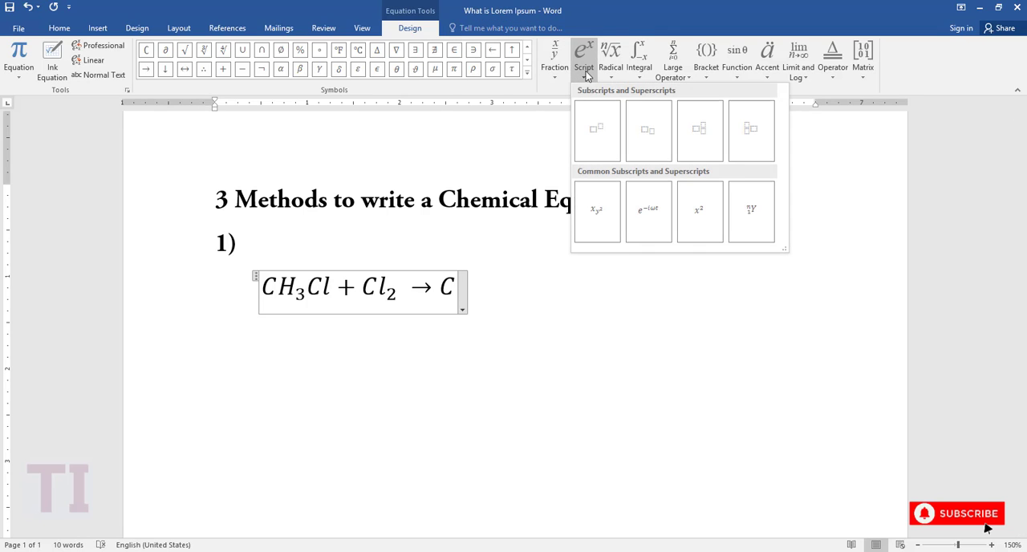
{"action": "left_click", "coordinate": [653, 136]}
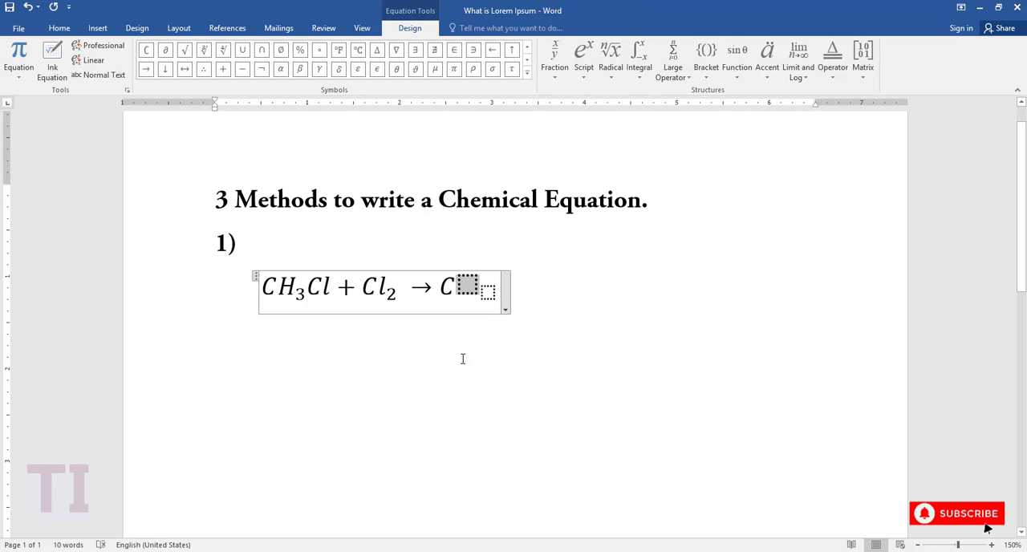
{"action": "type", "text": "H"}
{"action": "key", "text": "Right"}
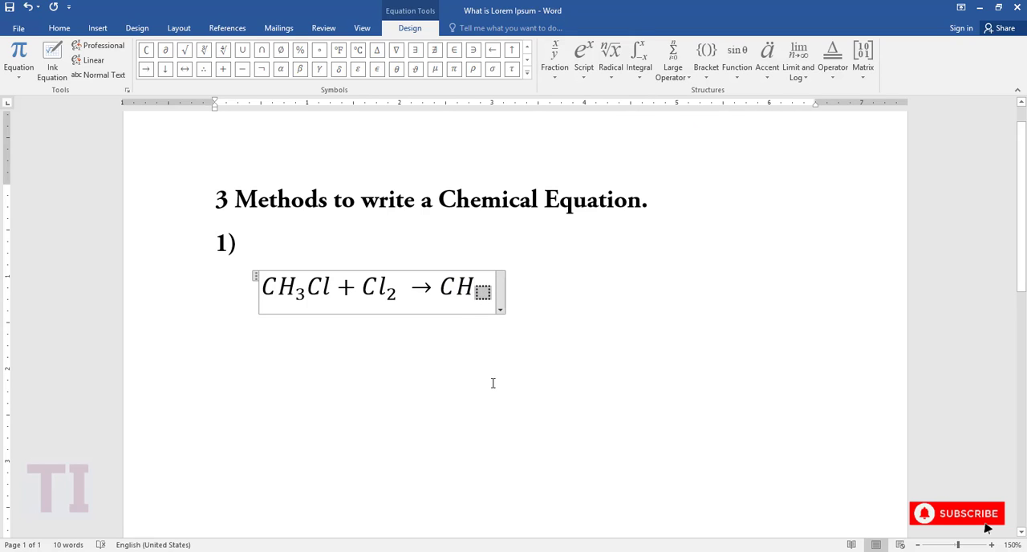
{"action": "type", "text": "2"}
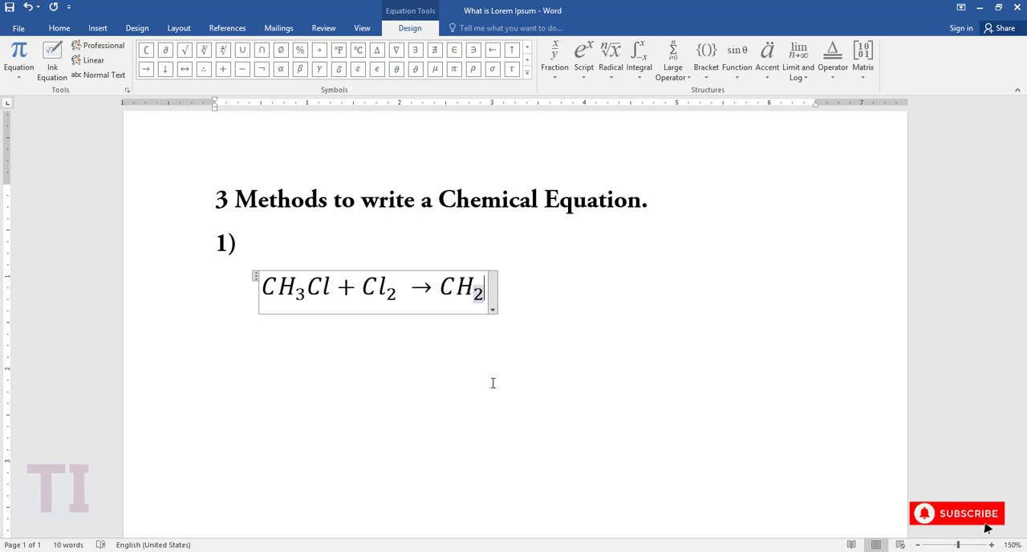
Complete the product as CH₂Cl₂ by adding C and a Subscript structure holding l with subscript 2.
{"action": "left_click", "coordinate": [486, 286]}
{"action": "type", "text": "Cl"}
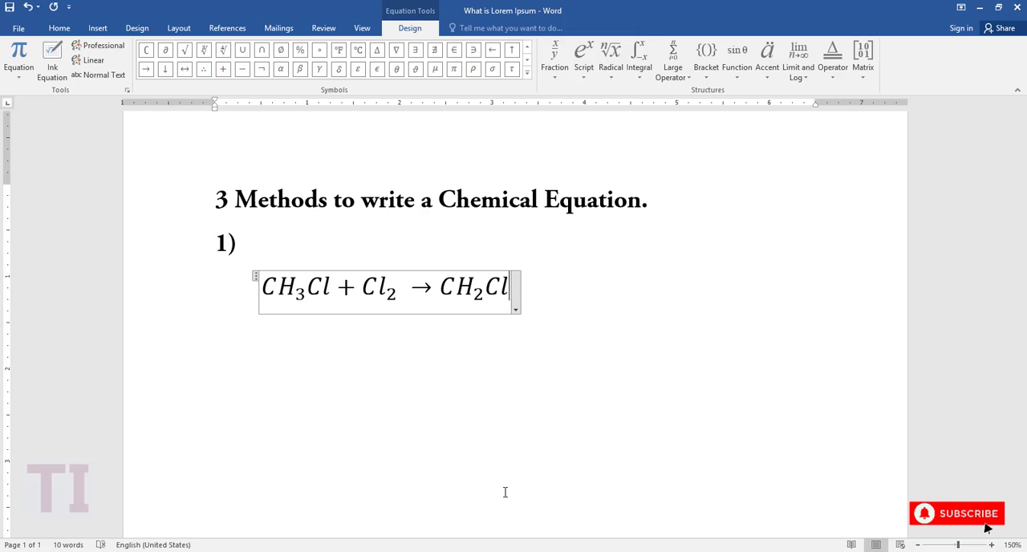
{"action": "key", "text": "BackSpace"}
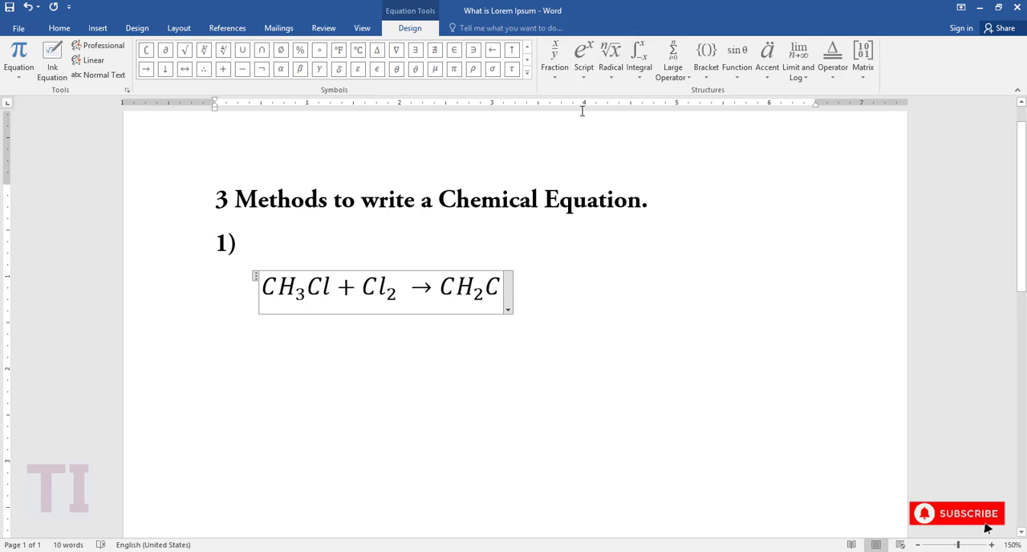
{"action": "left_click", "coordinate": [584, 61]}
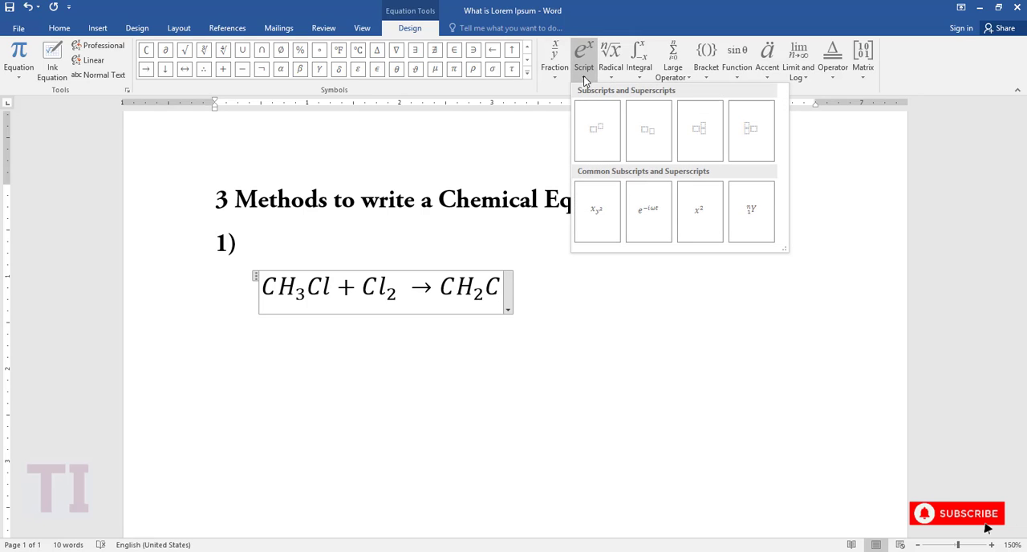
{"action": "left_click", "coordinate": [648, 135]}
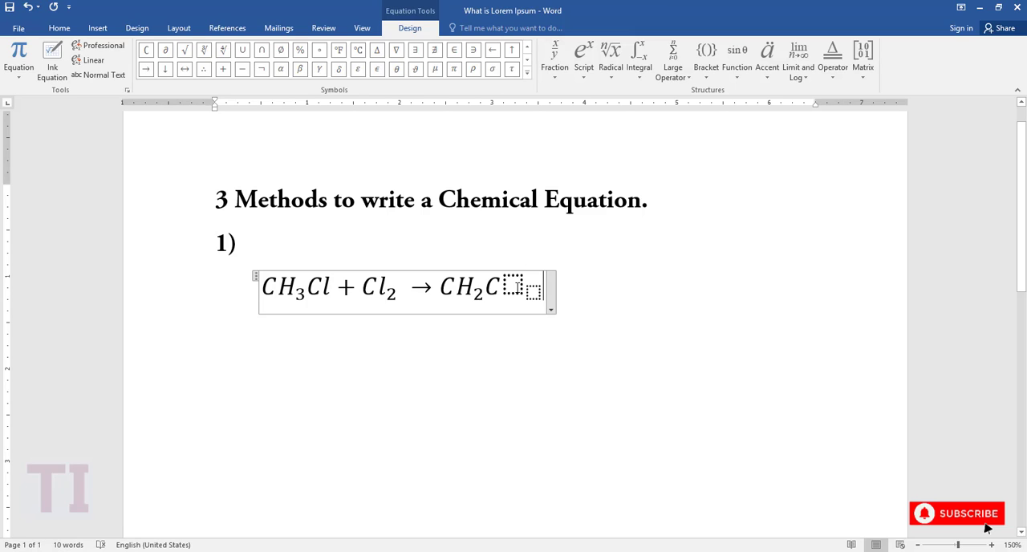
{"action": "left_click", "coordinate": [517, 286]}
{"action": "type", "text": "l"}
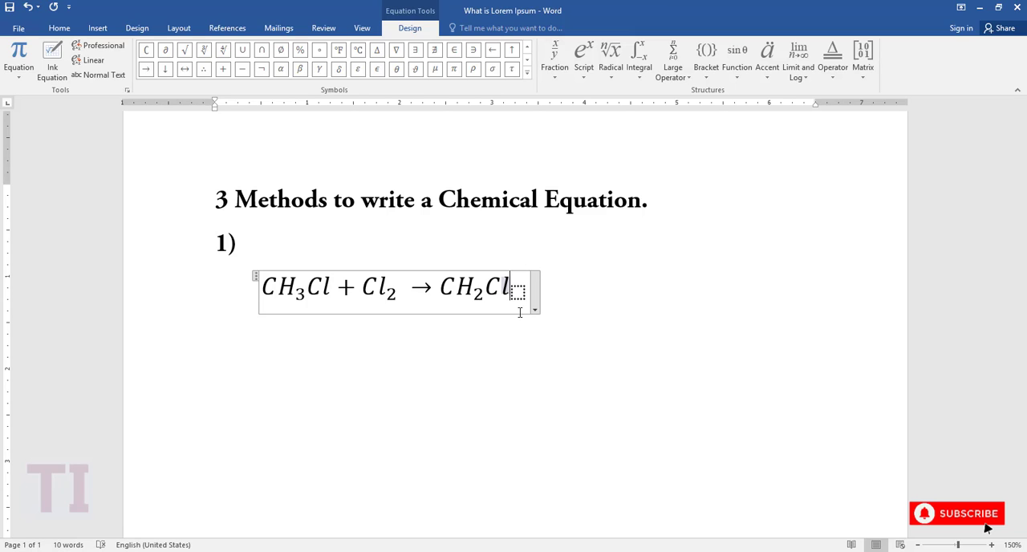
{"action": "left_click", "coordinate": [518, 292]}
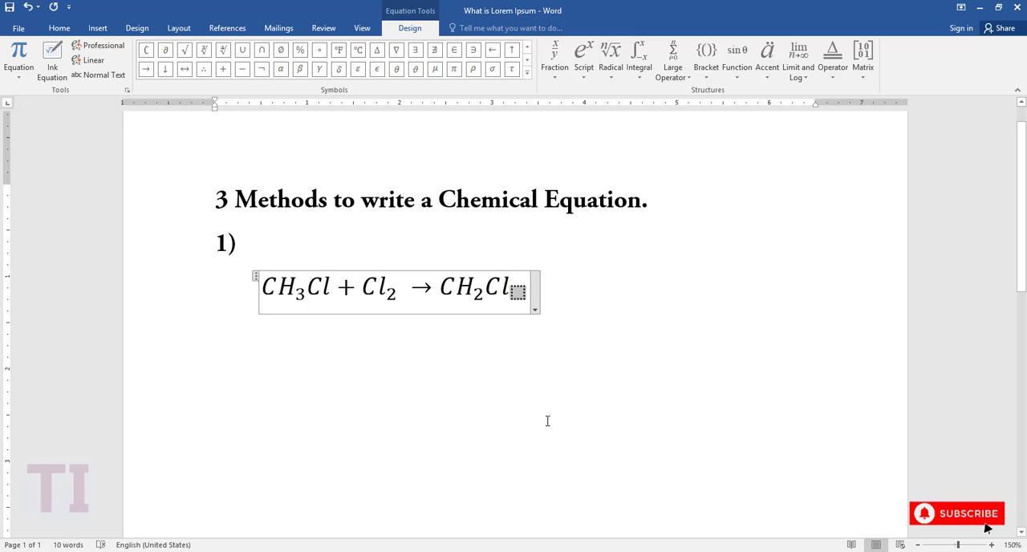
{"action": "type", "text": "2"}
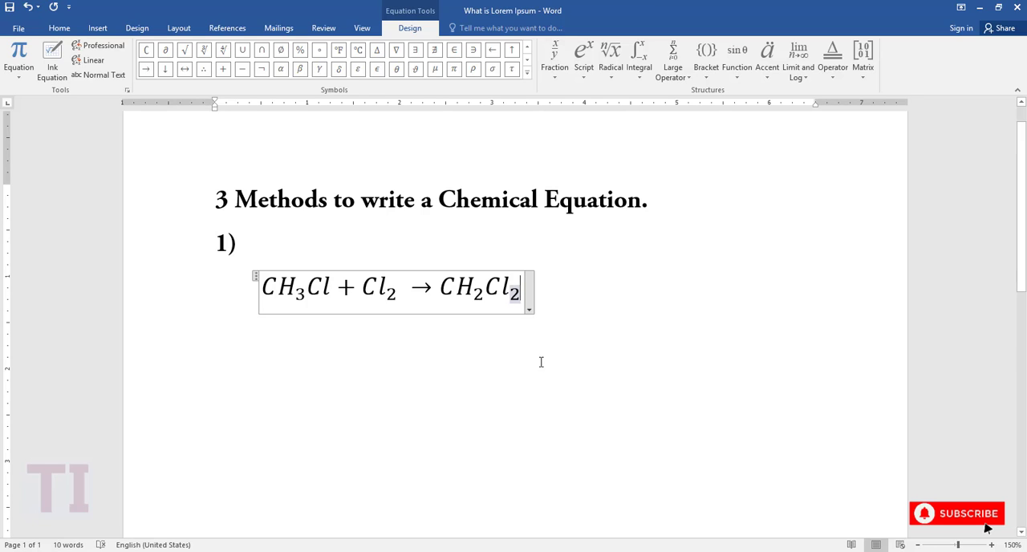
Add a plus sign and the second product HCl at the end of the equation.
{"action": "key", "text": "Right"}
{"action": "type", "text": "+"}
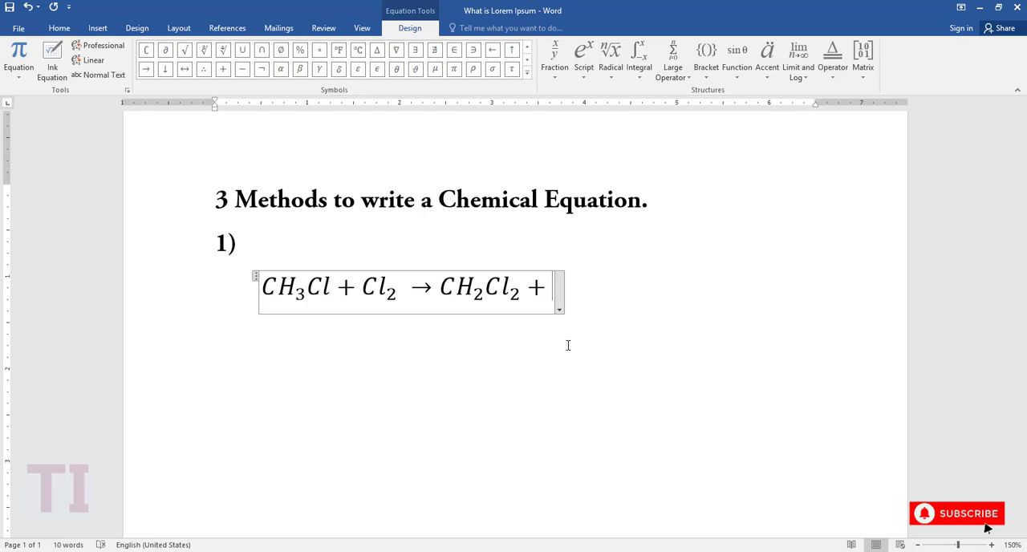
{"action": "type", "text": "HC"}
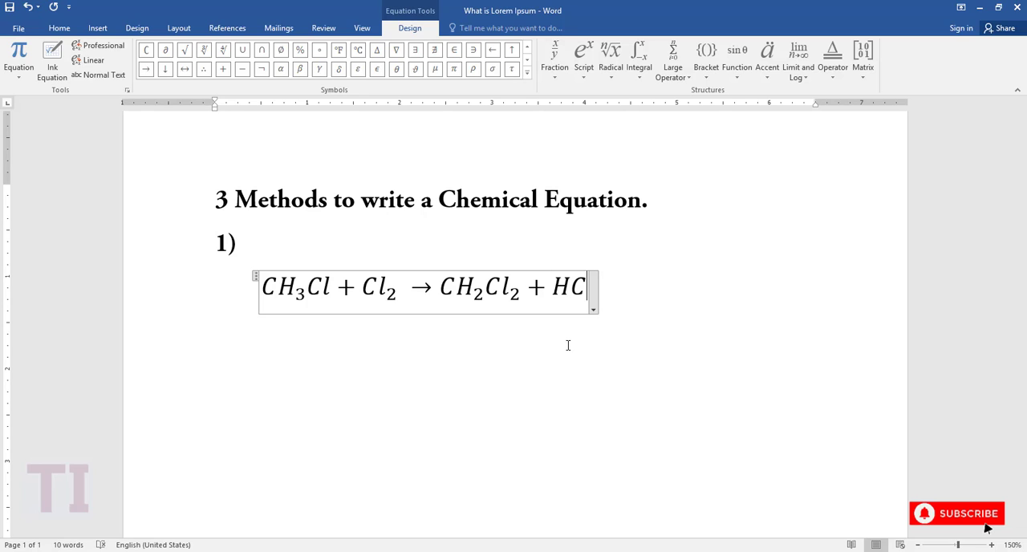
{"action": "type", "text": "l"}
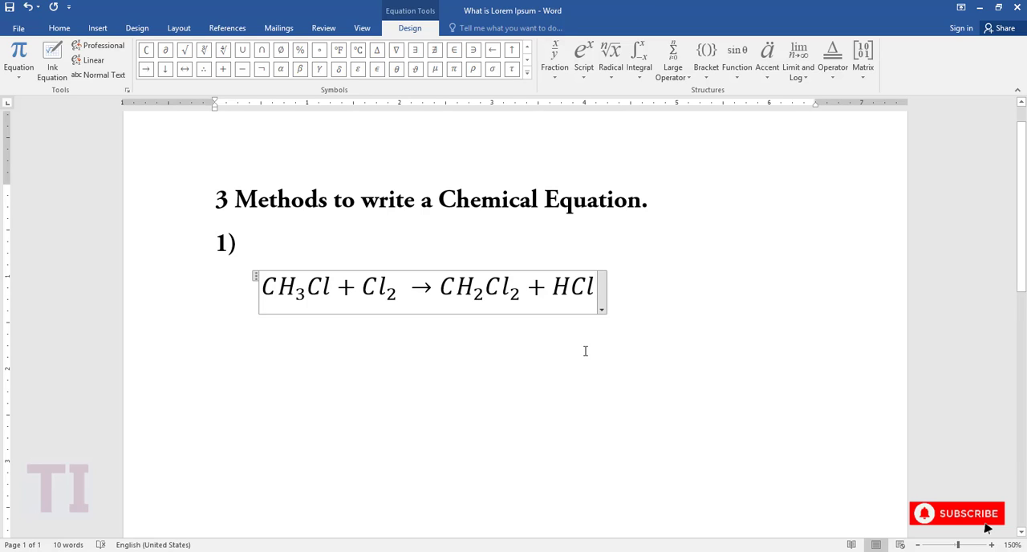
Replace the plain arrow between Cl₂ and CH₂Cl₂ with the Yields arrow from the common operator structures.
{"action": "left_click", "coordinate": [415, 371]}
{"action": "key", "text": "Delete"}
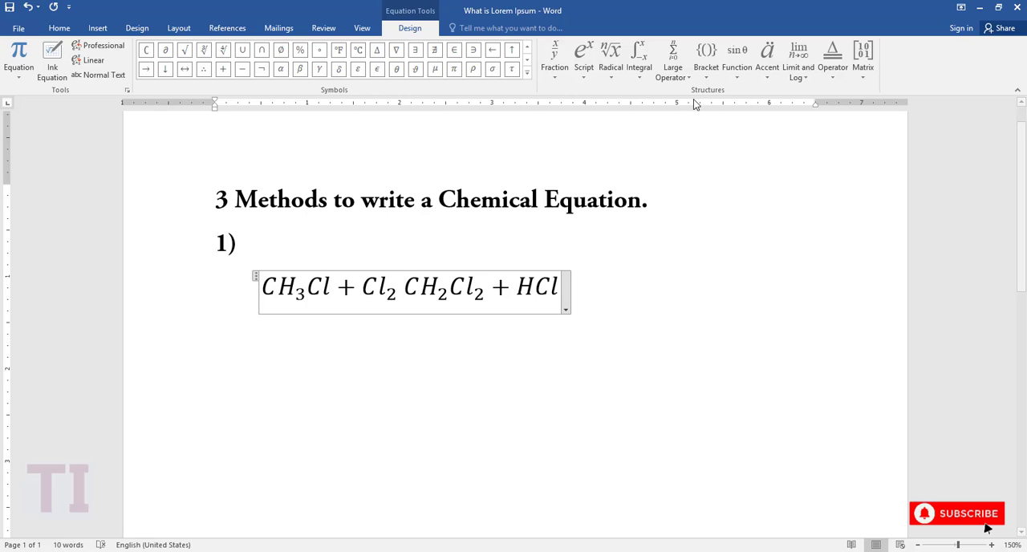
{"action": "left_click", "coordinate": [834, 72]}
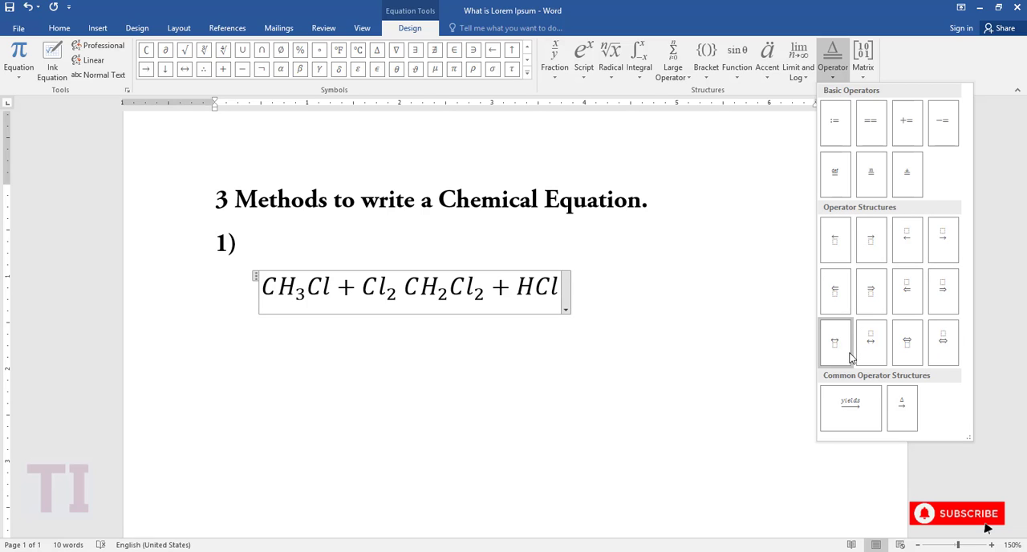
{"action": "left_click", "coordinate": [859, 412]}
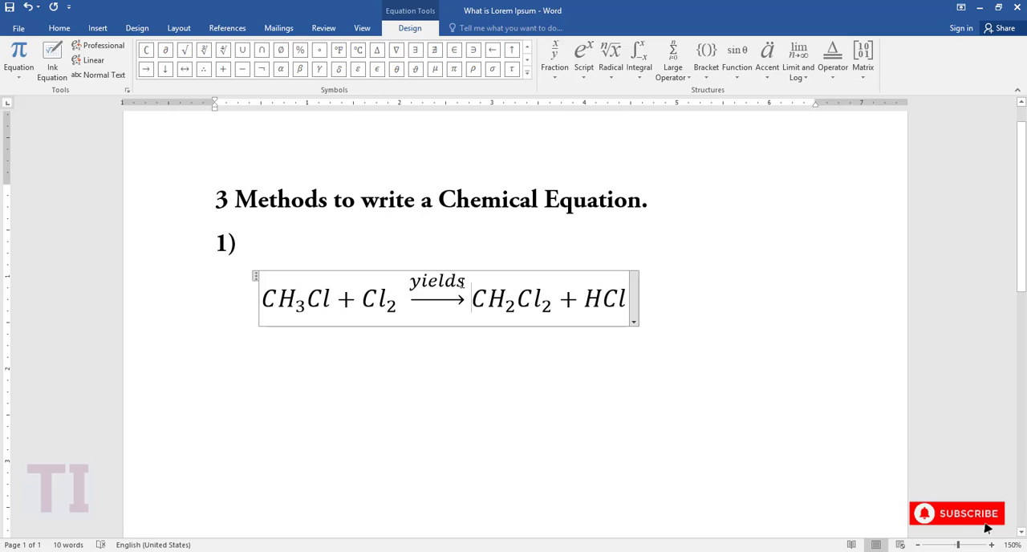
Select the "yields" text above the reaction arrow.
{"action": "double_click", "coordinate": [464, 284]}
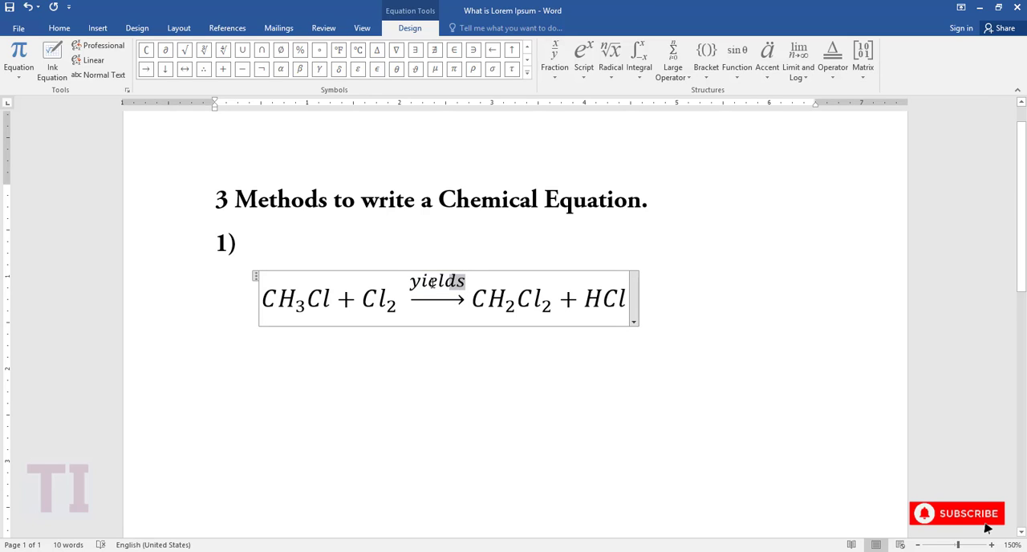
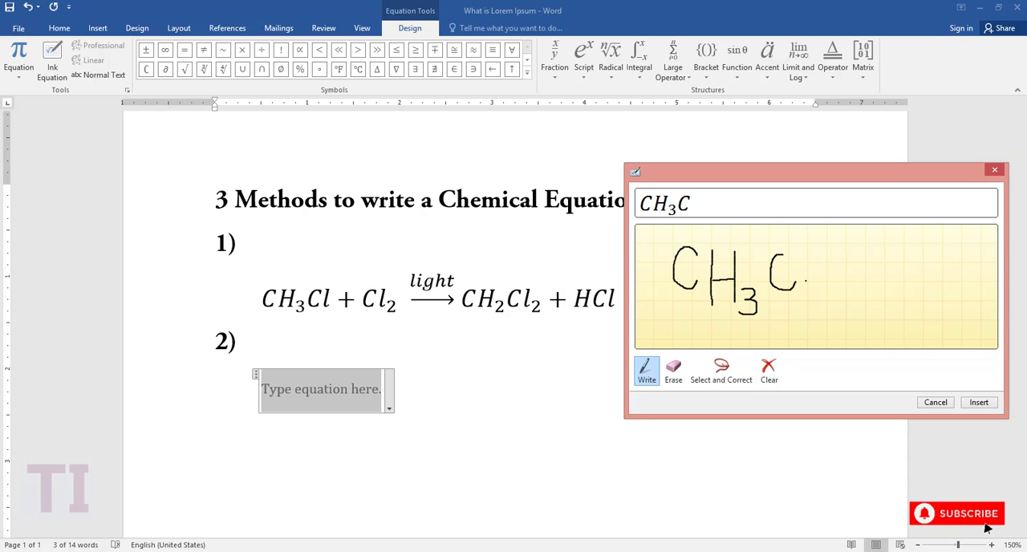
Complete the handwritten CH₃Cl in the ink equation, erase the extra plus sign, and insert the formula under method 2.
{"action": "mouse_move", "coordinate": [805, 281]}
{"action": "left_mouse_down"}
{"action": "mouse_move", "coordinate": [799, 251]}
{"action": "mouse_move", "coordinate": [802, 268]}
{"action": "left_mouse_up"}
{"action": "left_click_drag", "start_coordinate": [834, 273], "coordinate": [831, 283]}
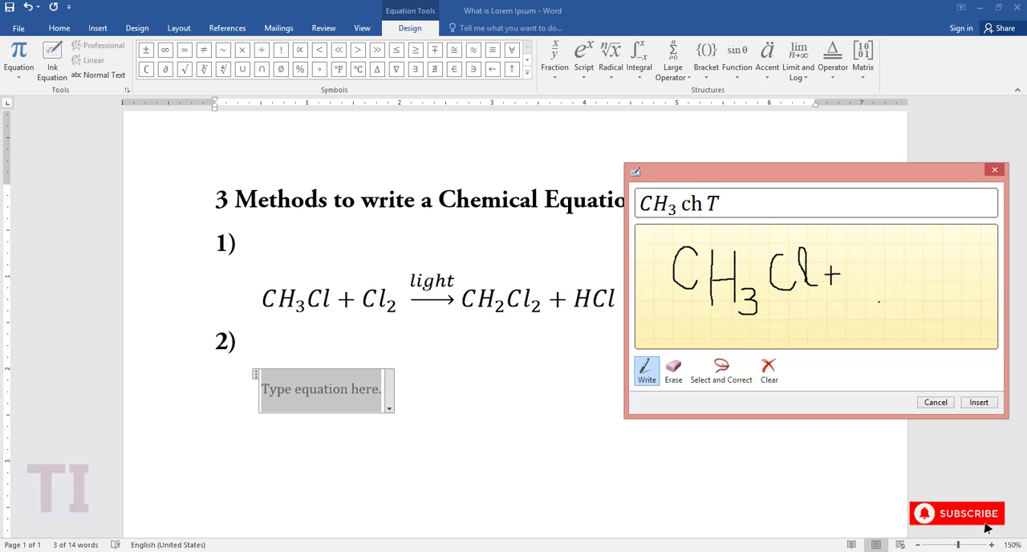
{"action": "left_click", "coordinate": [673, 370]}
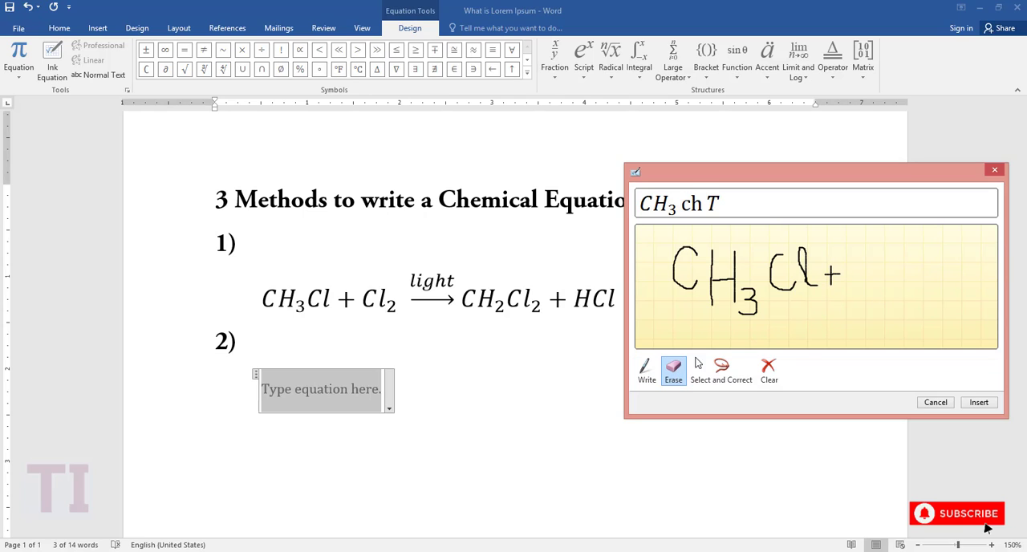
{"action": "left_click_drag", "start_coordinate": [833, 263], "coordinate": [837, 284]}
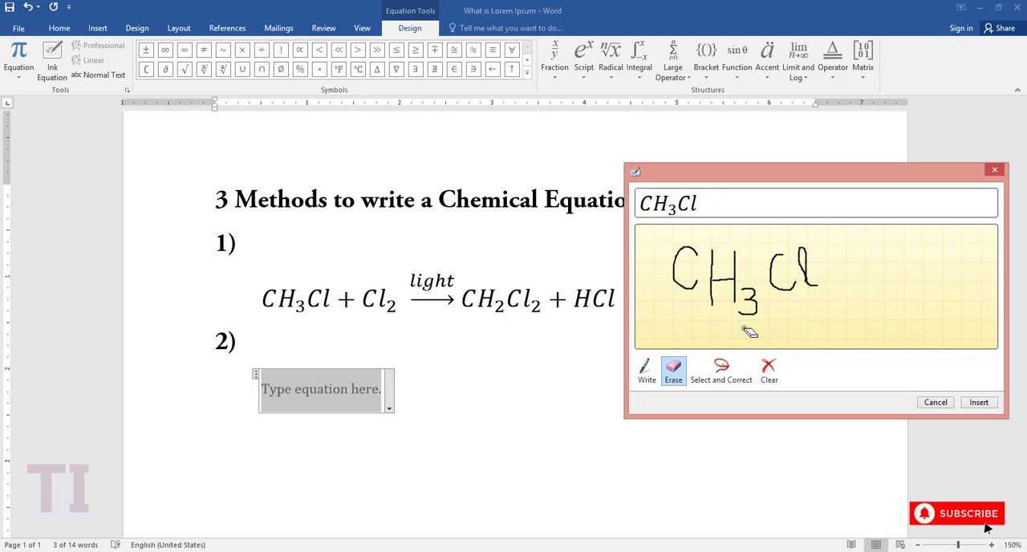
{"action": "left_click", "coordinate": [646, 371]}
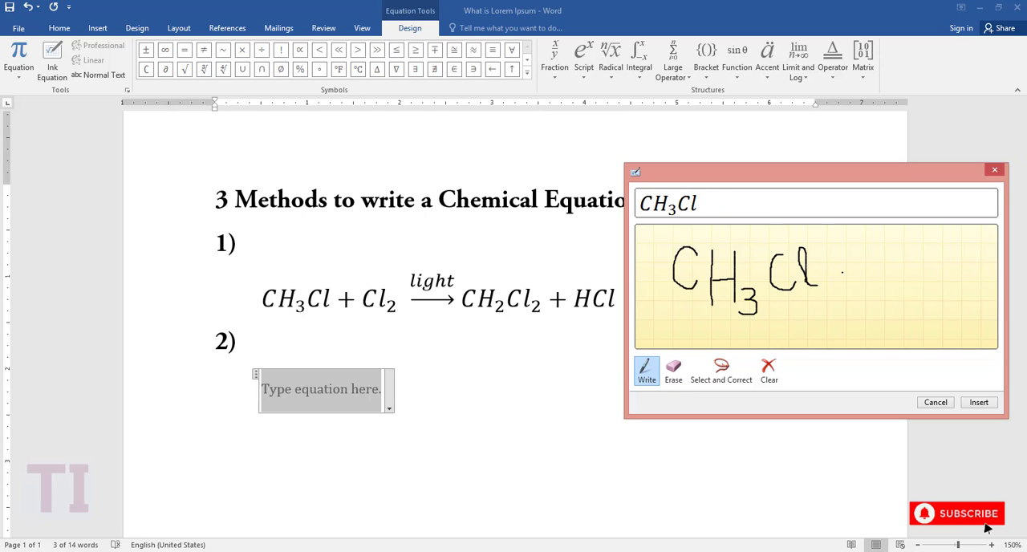
{"action": "left_click", "coordinate": [982, 402]}
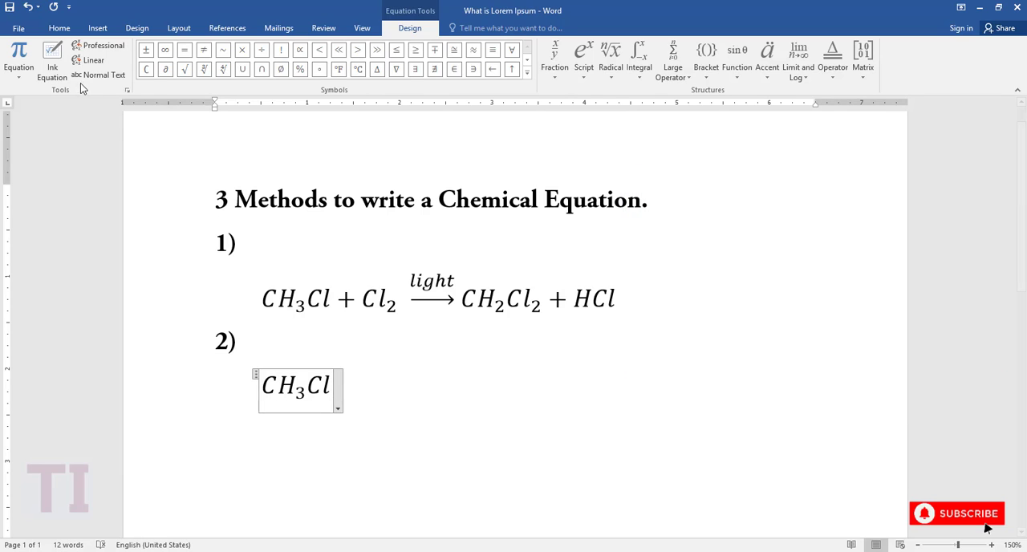
Add a plus sign after CH₃Cl in the second equation and insert a handwritten Cl₂ with Ink Equation.
{"action": "type", "text": "+"}
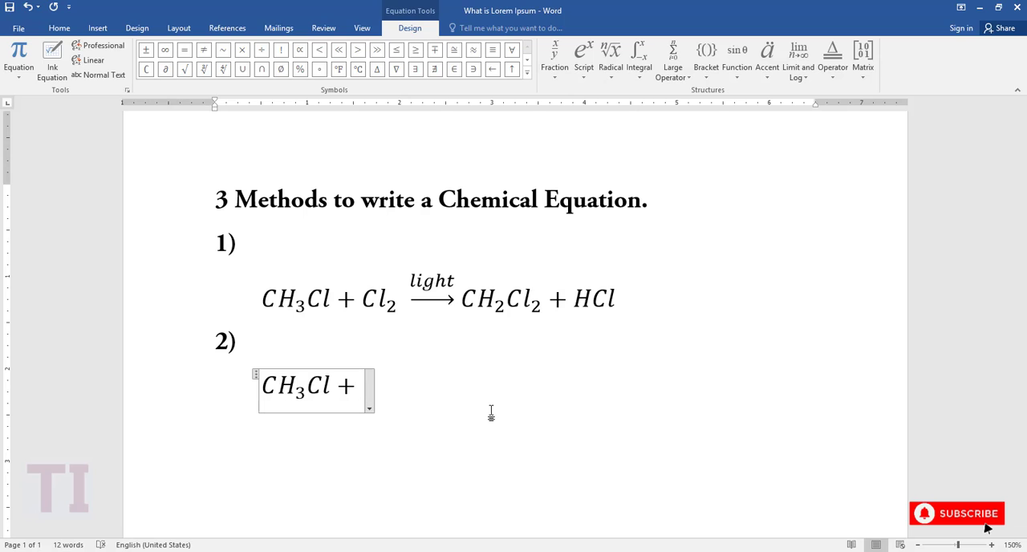
{"action": "left_click", "coordinate": [59, 57]}
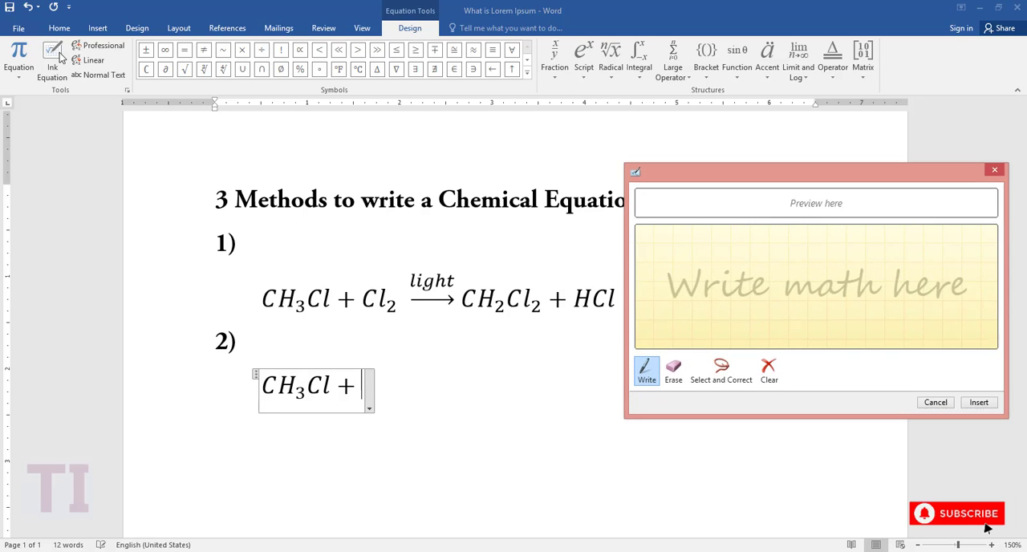
{"action": "mouse_move", "coordinate": [696, 266]}
{"action": "left_mouse_down"}
{"action": "mouse_move", "coordinate": [665, 281]}
{"action": "mouse_move", "coordinate": [678, 313]}
{"action": "mouse_move", "coordinate": [692, 312]}
{"action": "left_mouse_up"}
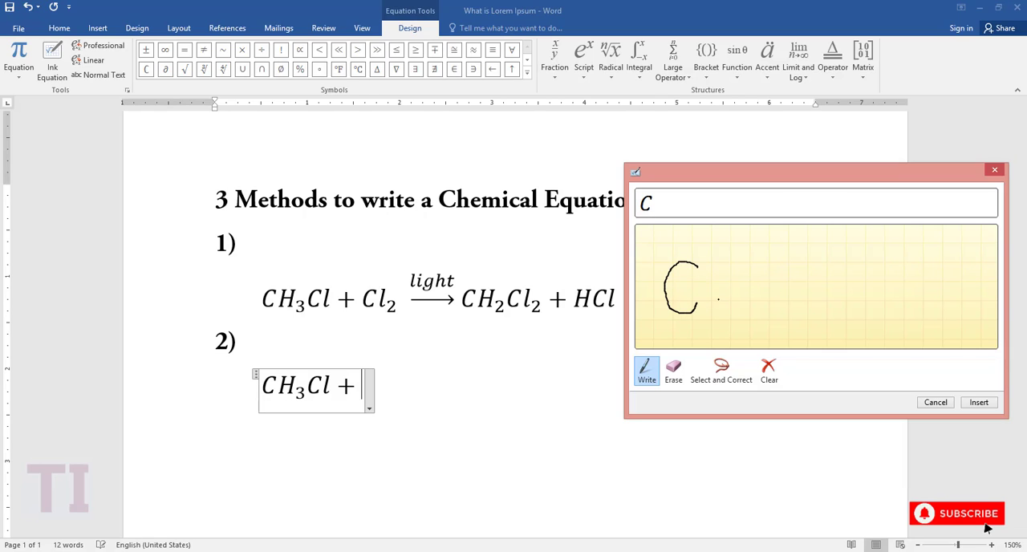
{"action": "mouse_move", "coordinate": [715, 294]}
{"action": "left_mouse_down"}
{"action": "mouse_move", "coordinate": [713, 259]}
{"action": "mouse_move", "coordinate": [720, 311]}
{"action": "left_mouse_up"}
{"action": "mouse_move", "coordinate": [736, 299]}
{"action": "left_mouse_down"}
{"action": "mouse_move", "coordinate": [744, 301]}
{"action": "mouse_move", "coordinate": [736, 319]}
{"action": "mouse_move", "coordinate": [749, 322]}
{"action": "left_mouse_up"}
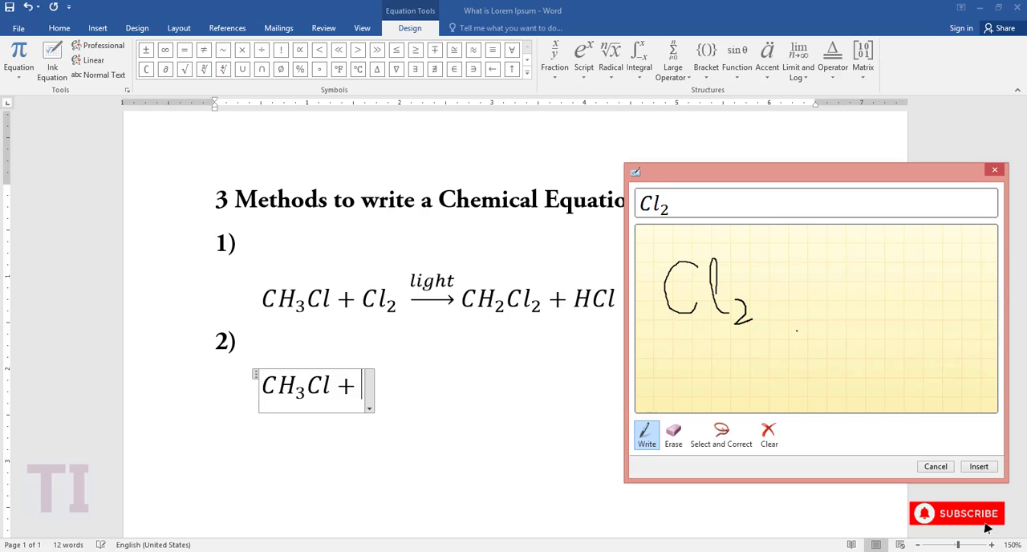
{"action": "left_click", "coordinate": [979, 466]}
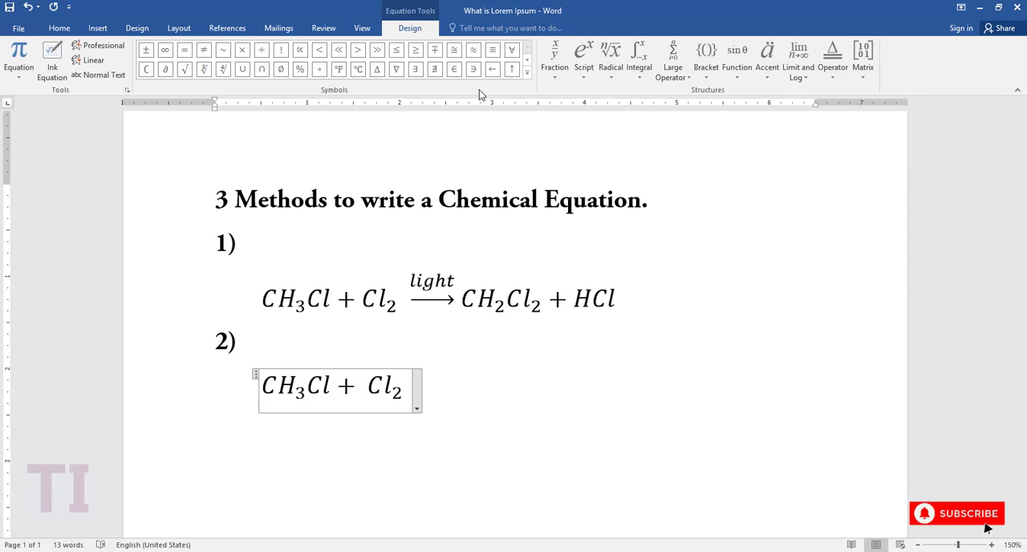
Add a right arrow symbol after Cl₂ in the method 2 equation.
{"action": "left_click", "coordinate": [528, 72]}
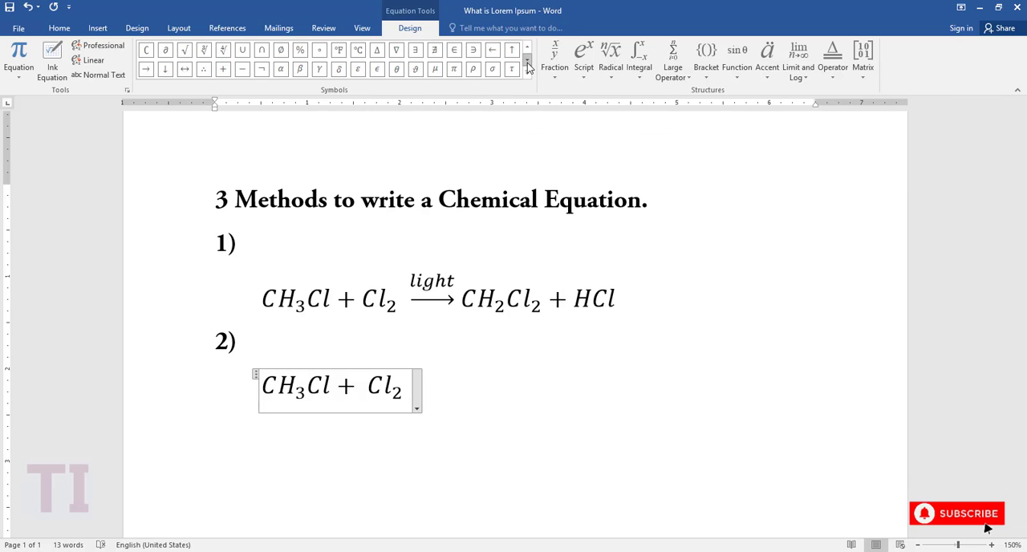
{"action": "left_click", "coordinate": [149, 70]}
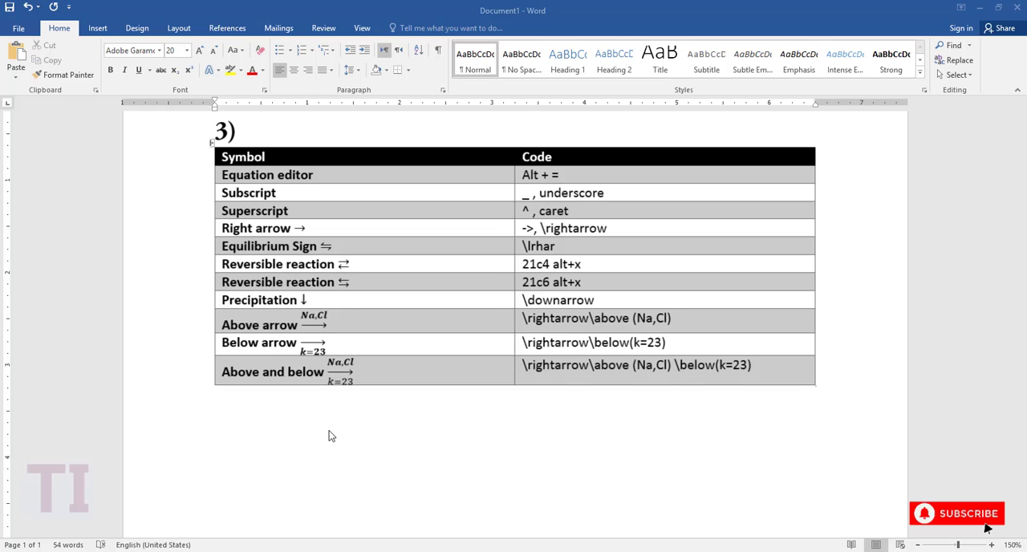
Start a new equation, indented by one tab, on the blank line below the symbol code table of method 3.
{"action": "left_click", "coordinate": [248, 458]}
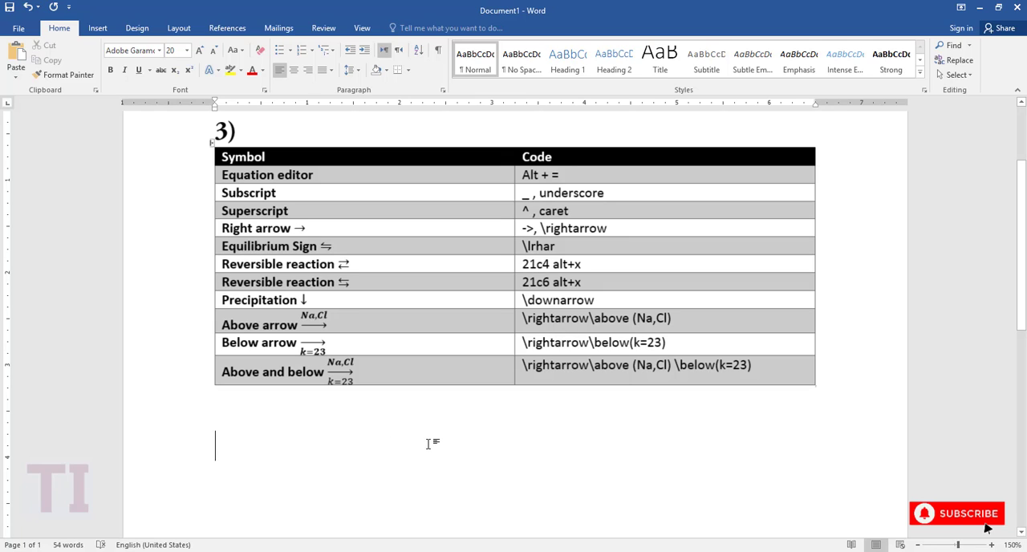
{"action": "key", "text": "Tab"}
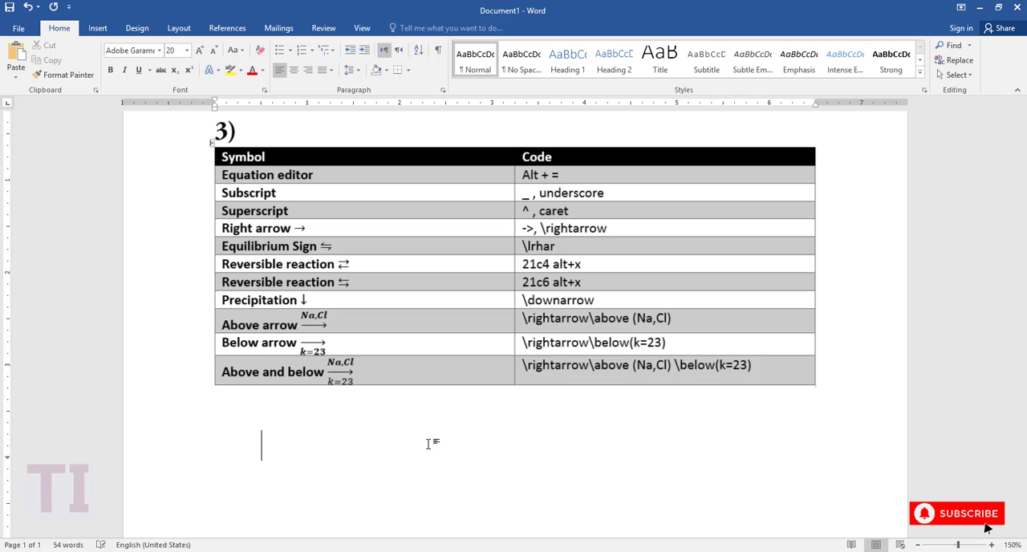
{"action": "key", "text": "alt+equal"}
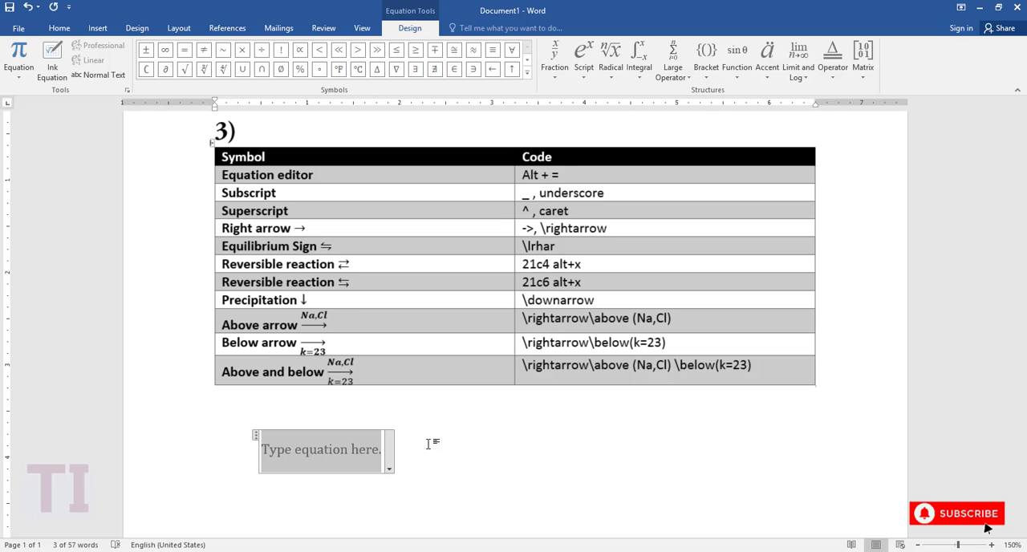
Write the first reactant CH₃Cl in the new equation, using the underscore code for subscript 3.
{"action": "type", "text": "CH"}
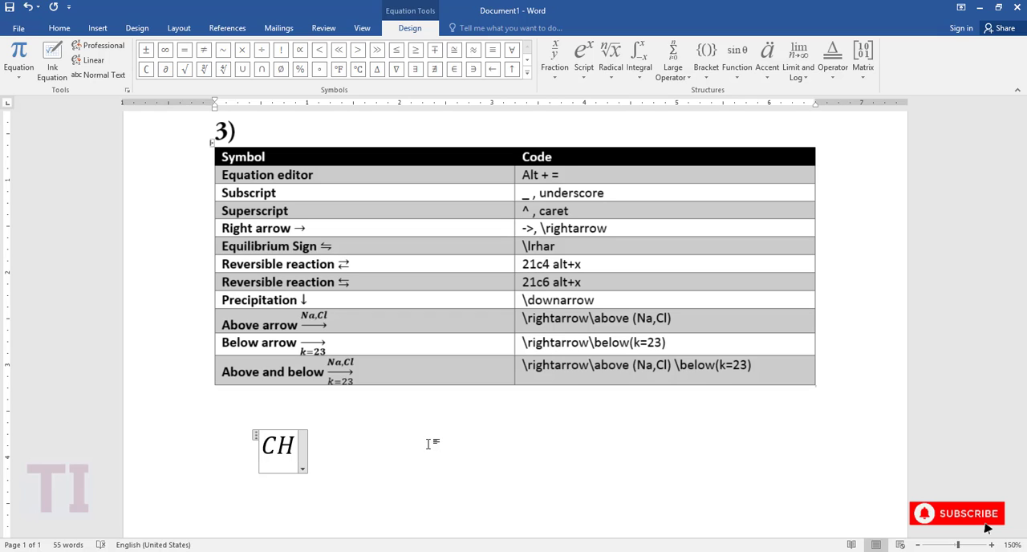
{"action": "type", "text": "_"}
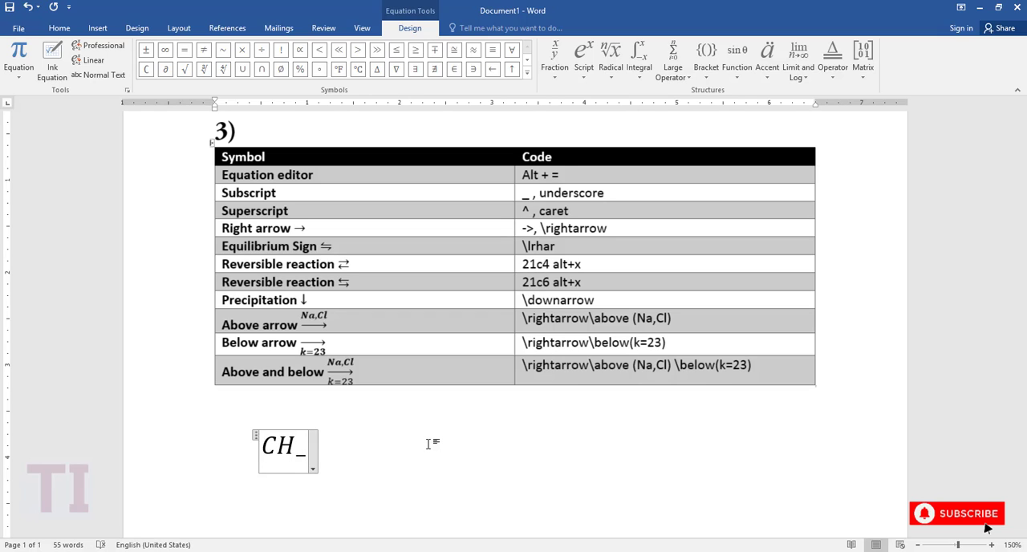
{"action": "type", "text": "3"}
{"action": "key", "text": "space"}
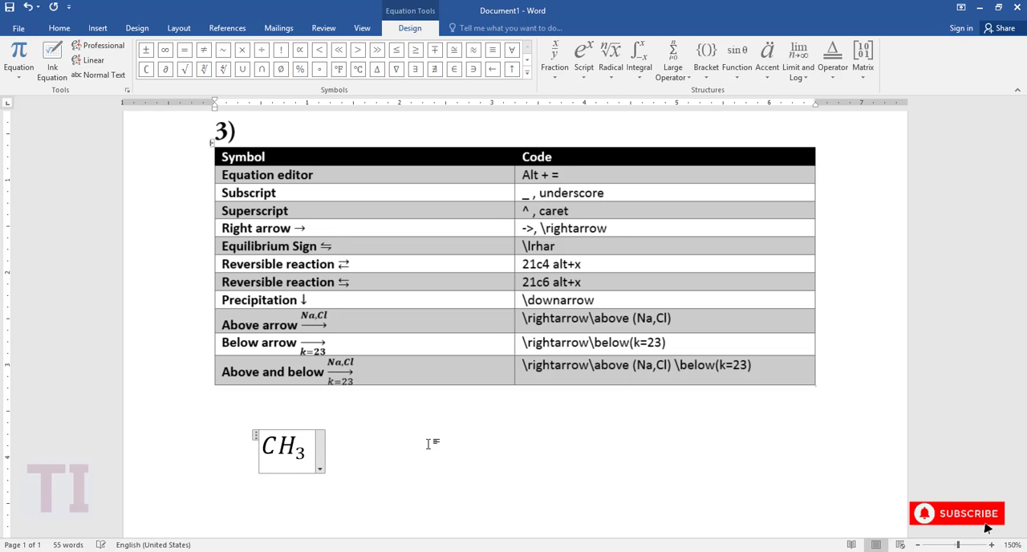
{"action": "type", "text": "+"}
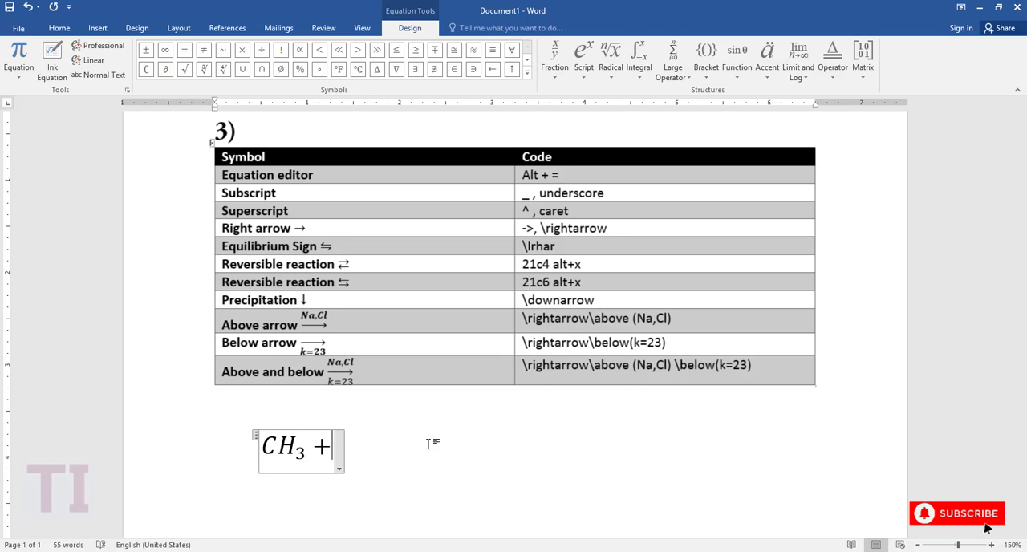
{"action": "key", "text": "BackSpace"}
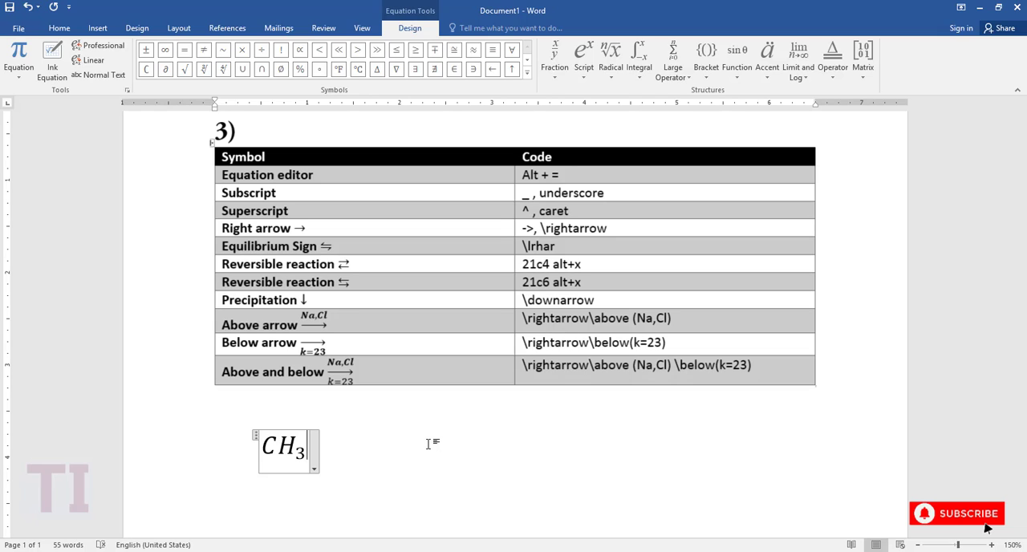
{"action": "type", "text": "Cl + "}
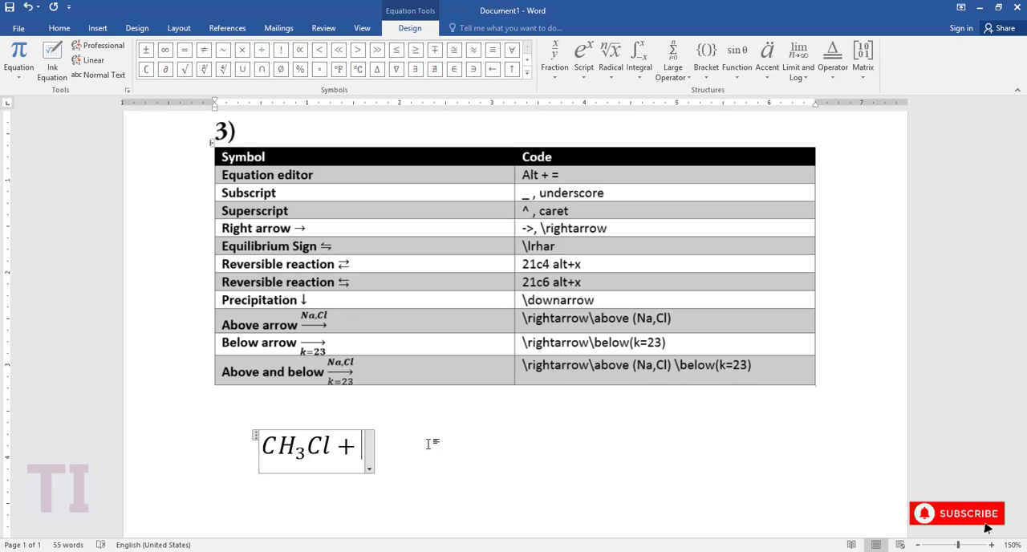
{"action": "type", "text": "Cl"}
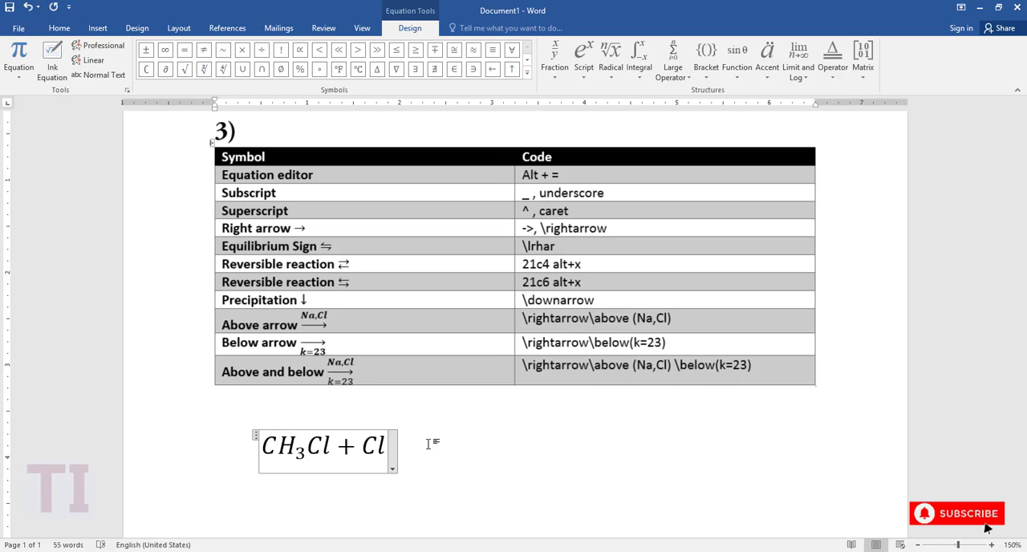
{"action": "type", "text": "_2"}
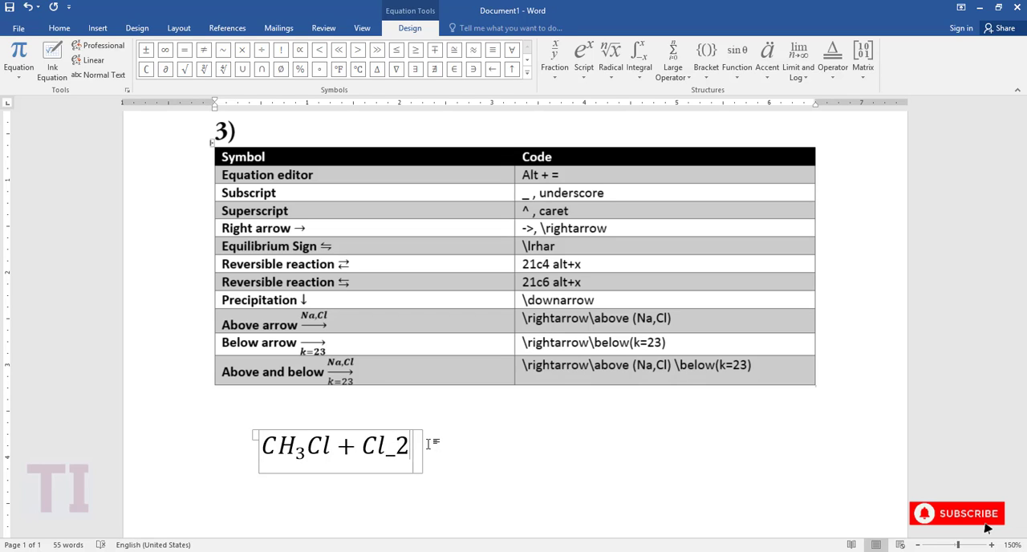
Add a plus sign and the second reactant Cl₂, using the code _2 for the subscript.
{"action": "key", "text": "Return"}
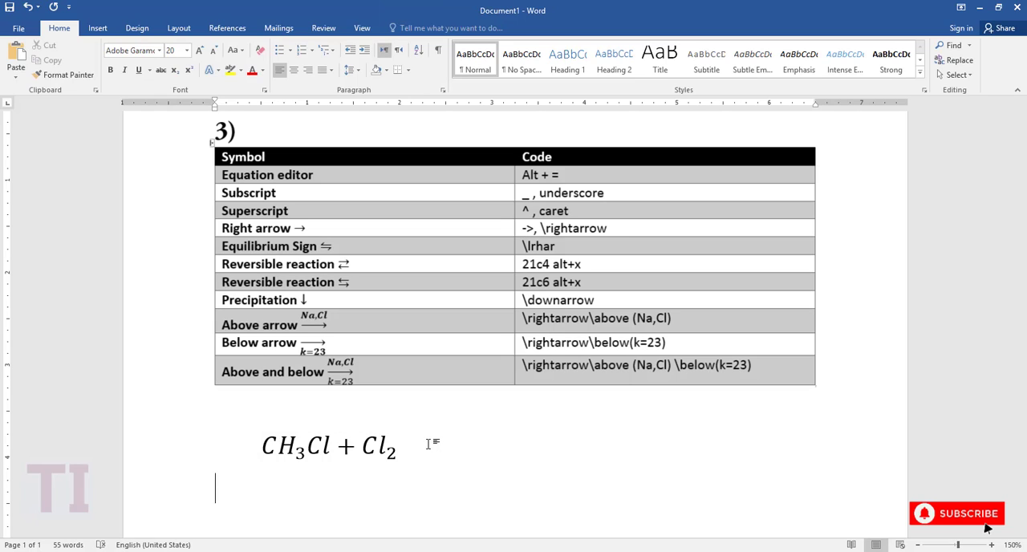
Add a right arrow after Cl₂ in the method 3 equation using the code \rightarrow.
{"action": "left_click", "coordinate": [406, 447]}
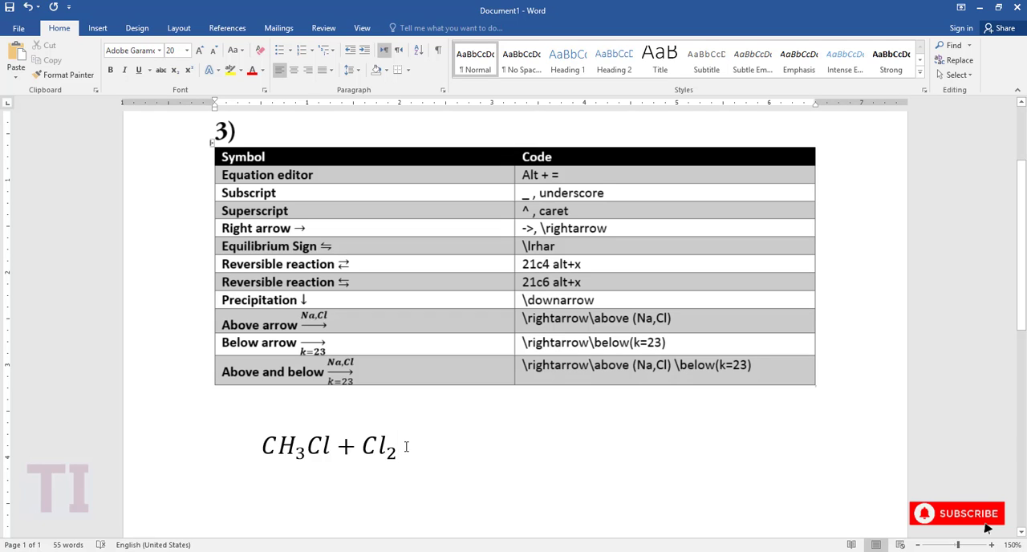
{"action": "left_click", "coordinate": [398, 448]}
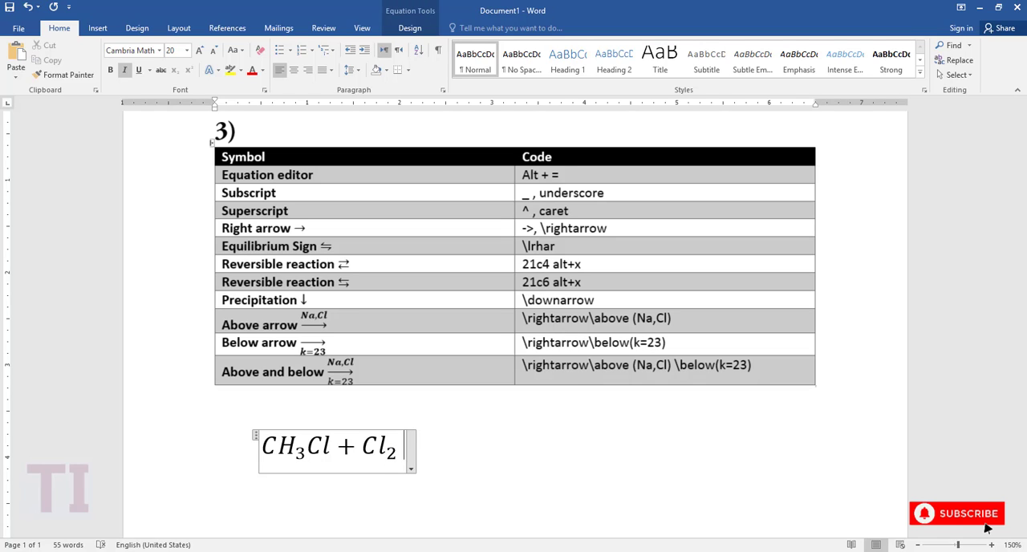
{"action": "type", "text": "\\"}
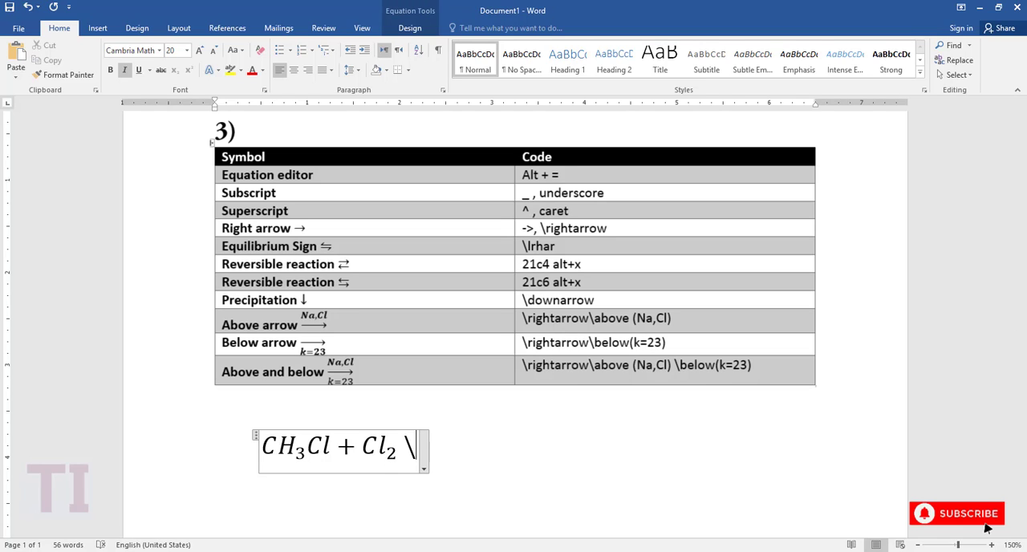
{"action": "type", "text": "rightarrow"}
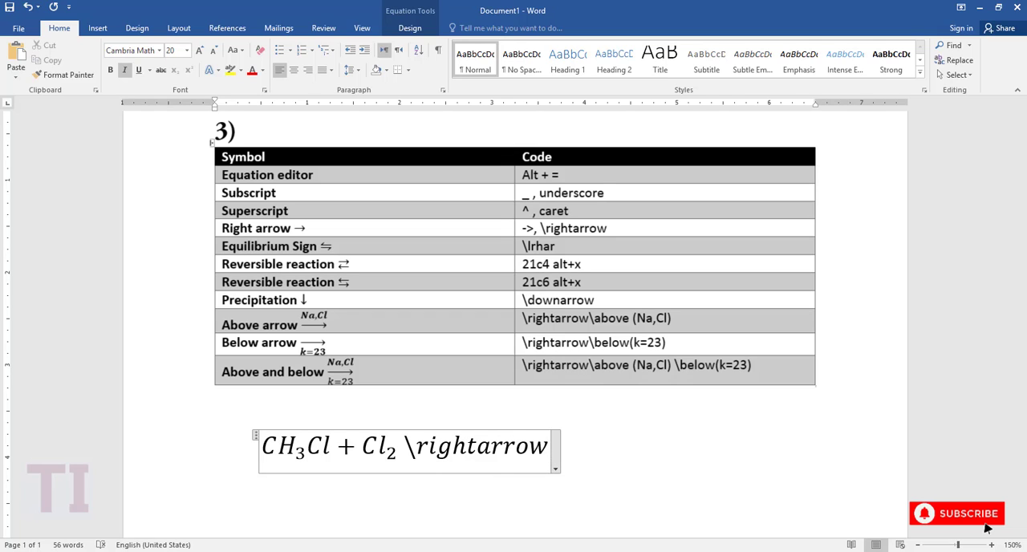
{"action": "key", "text": "space"}
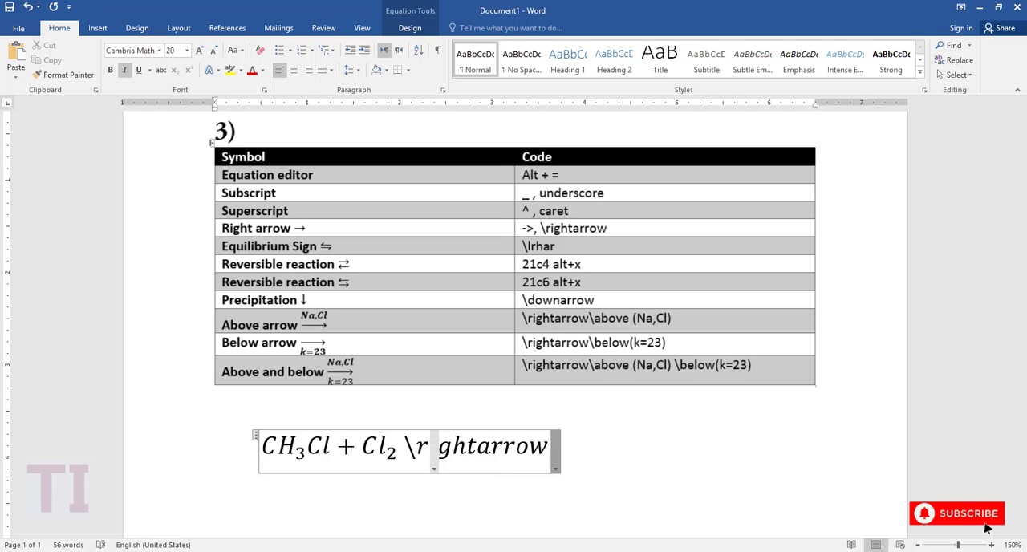
{"action": "key", "text": "space"}
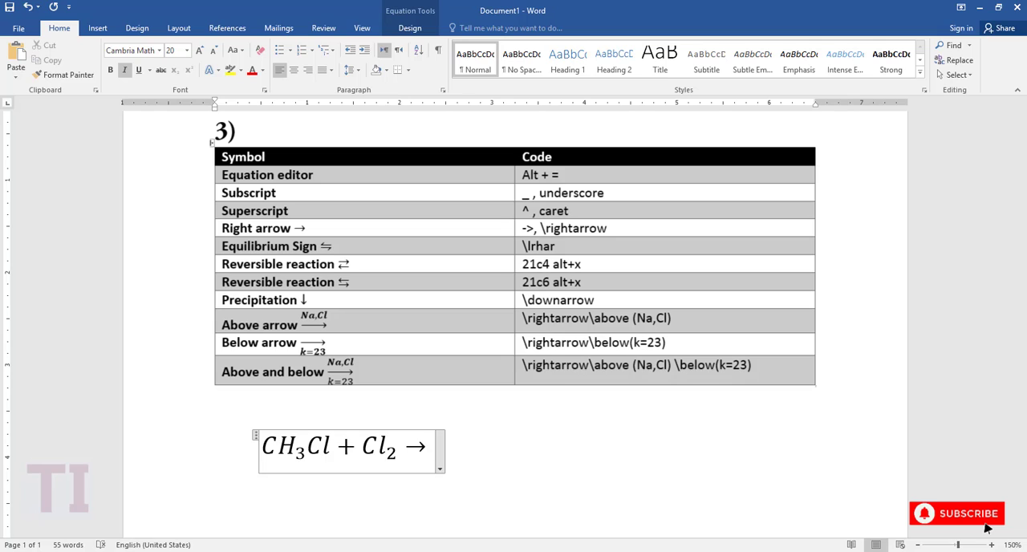
Write the product CH₂Cl₂ after the arrow, using the code _2 for both subscripts.
{"action": "type", "text": "CH"}
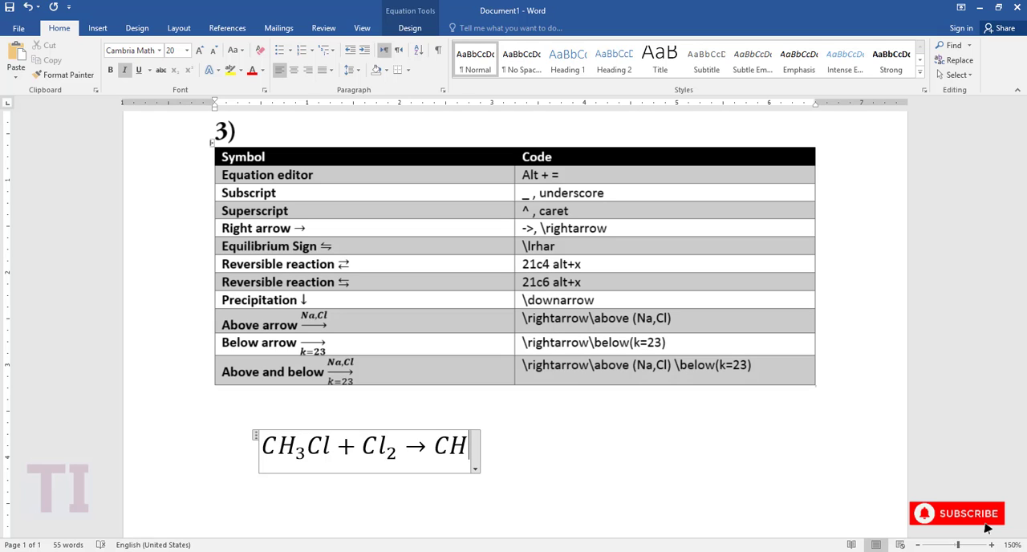
{"action": "type", "text": "_2"}
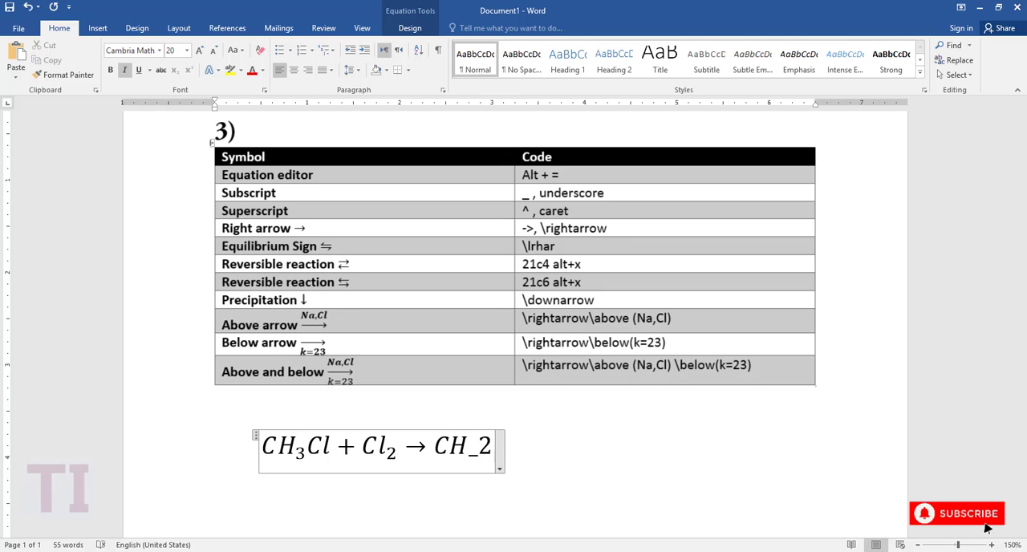
{"action": "key", "text": "space"}
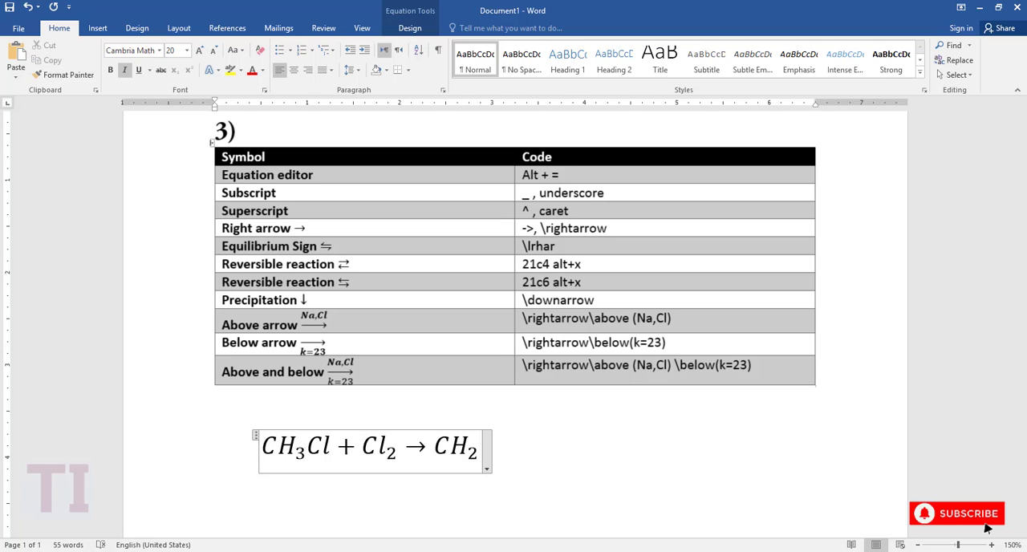
{"action": "type", "text": "Cl"}
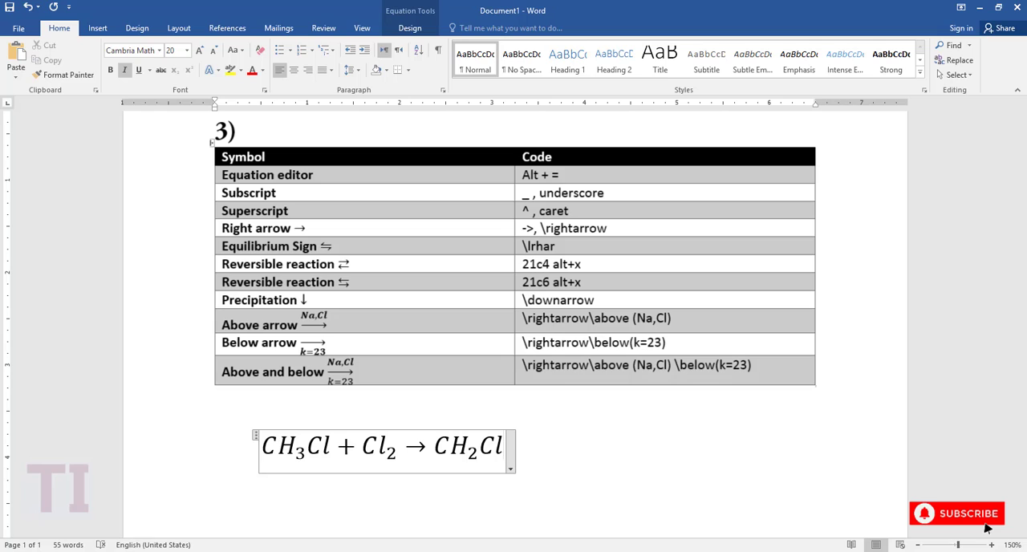
{"action": "type", "text": "_2 "}
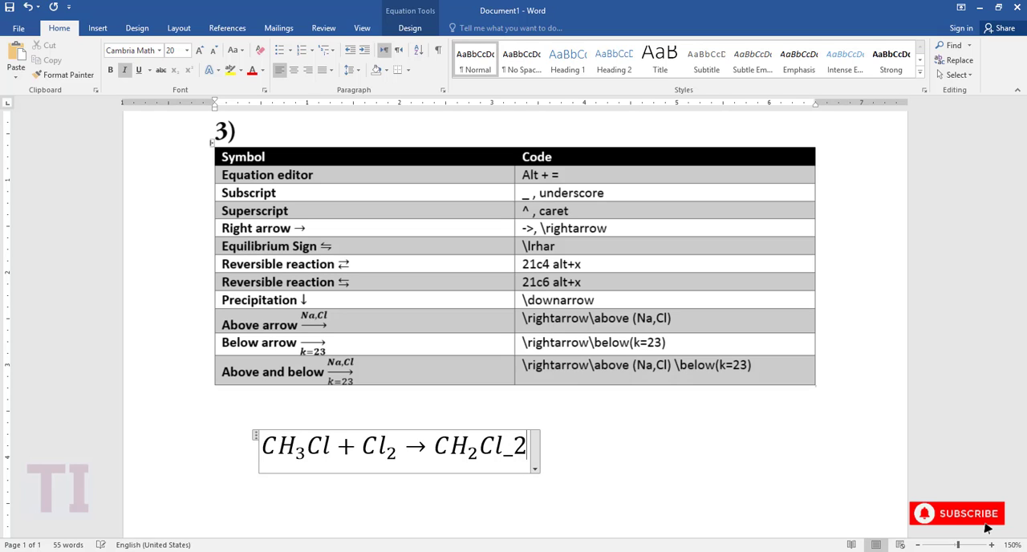
{"action": "type", "text": " + "}
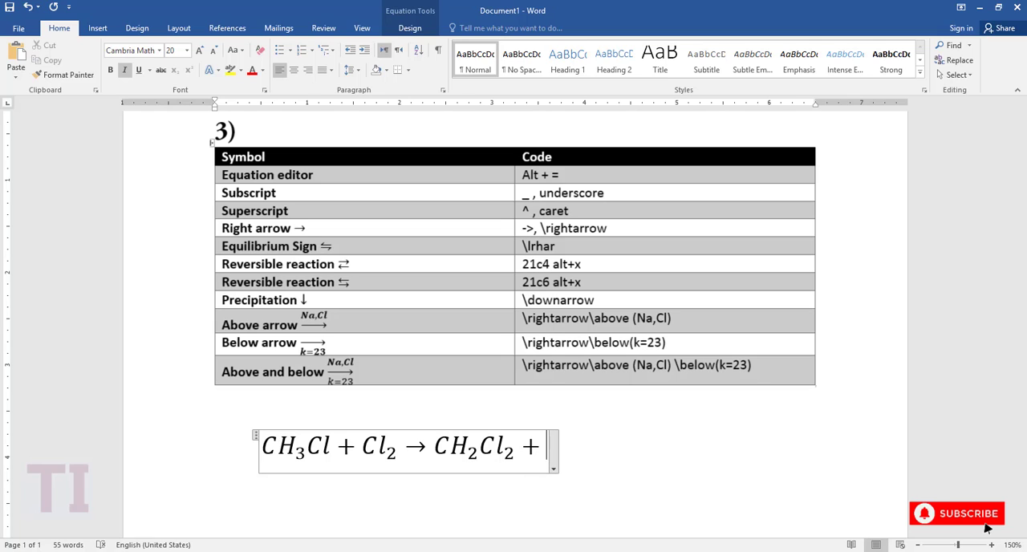
{"action": "type", "text": "HCl"}
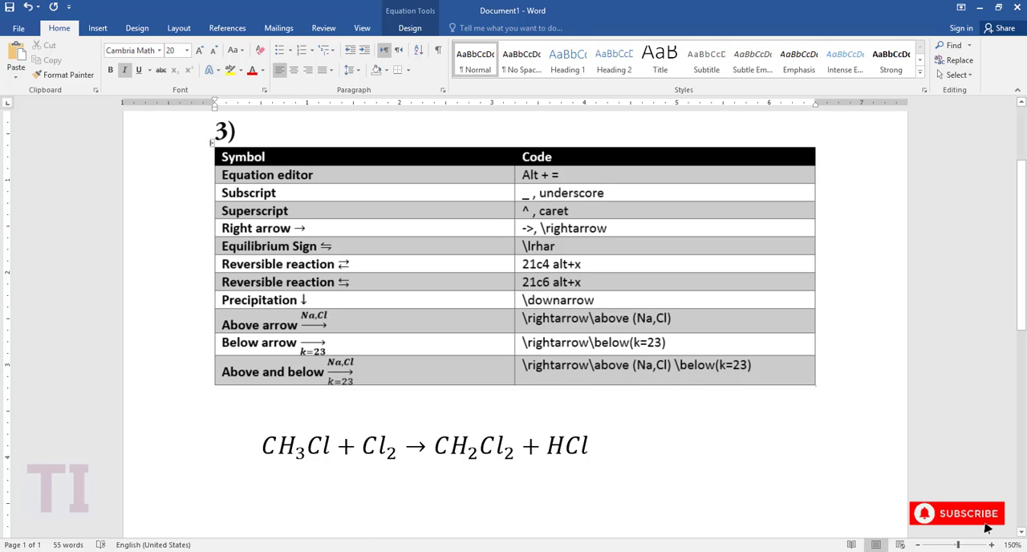
Complete the method 3 reaction equation by adding a plus sign and the second product HCl after CH₂Cl₂.
{"action": "left_click_drag", "start_coordinate": [522, 365], "coordinate": [752, 365]}
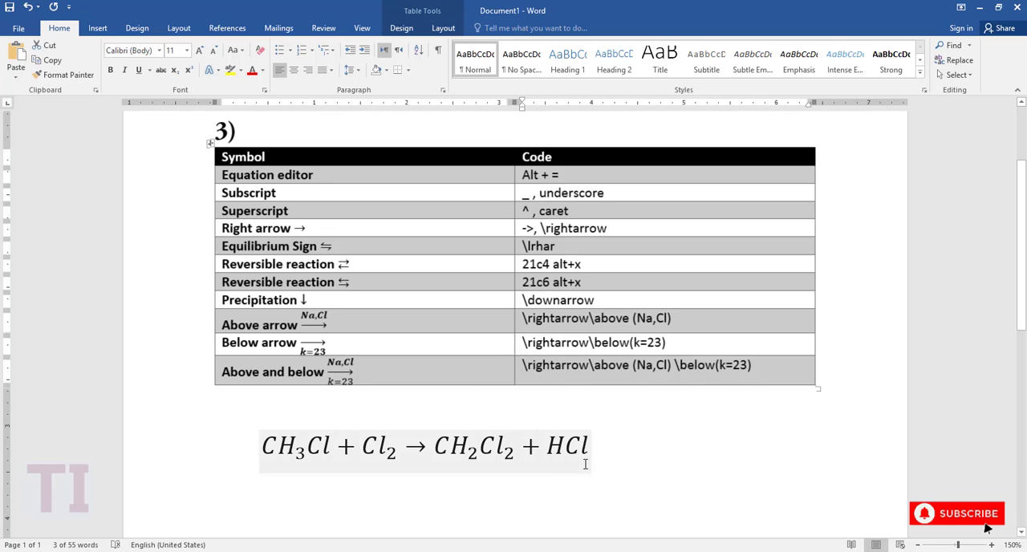
Remove the H from HCl and give the remaining Cl a superscript plus, using the code ^+.
{"action": "left_click", "coordinate": [566, 448]}
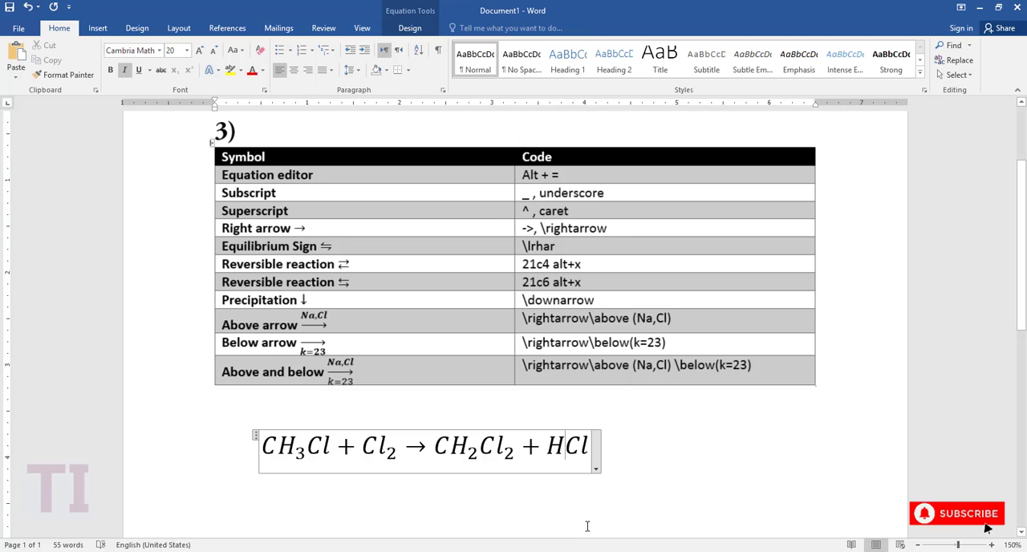
{"action": "key", "text": "BackSpace"}
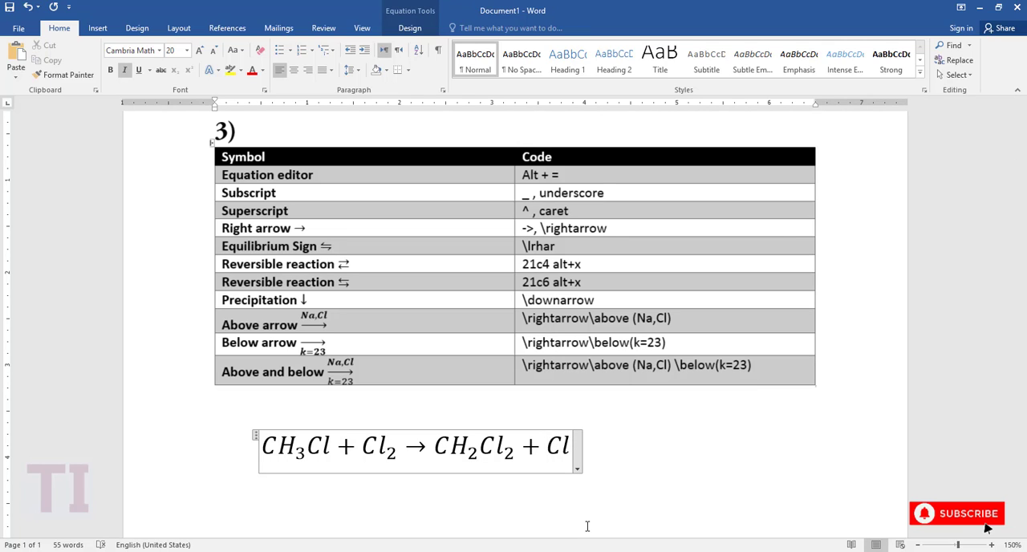
{"action": "key", "text": "Right"}
{"action": "key", "text": "Right"}
{"action": "type", "text": "^"}
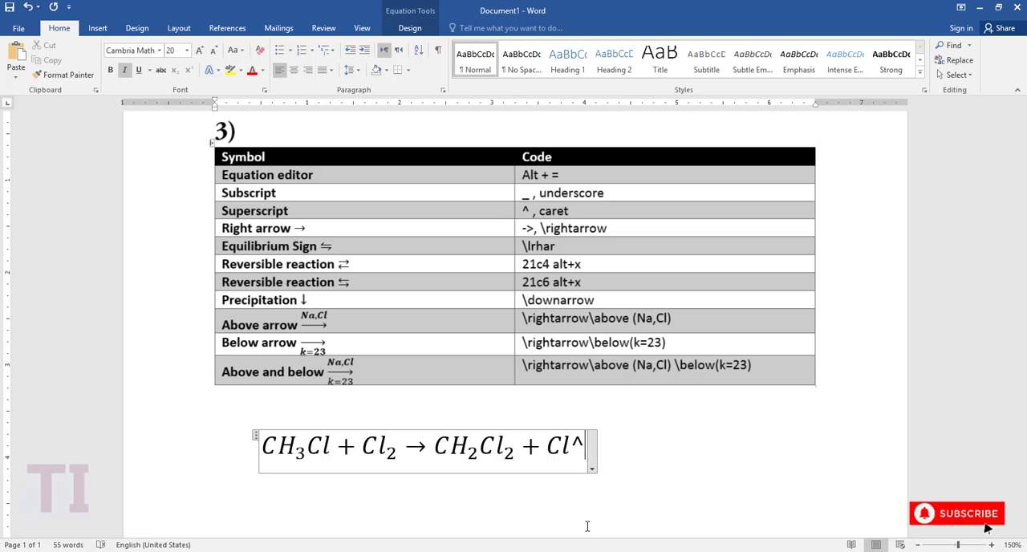
{"action": "type", "text": "+"}
{"action": "key", "text": "space"}
Delete the superscripted term and the rest of the reaction from the equation, leaving only a letter C.
{"action": "key", "text": "shift+Left"}
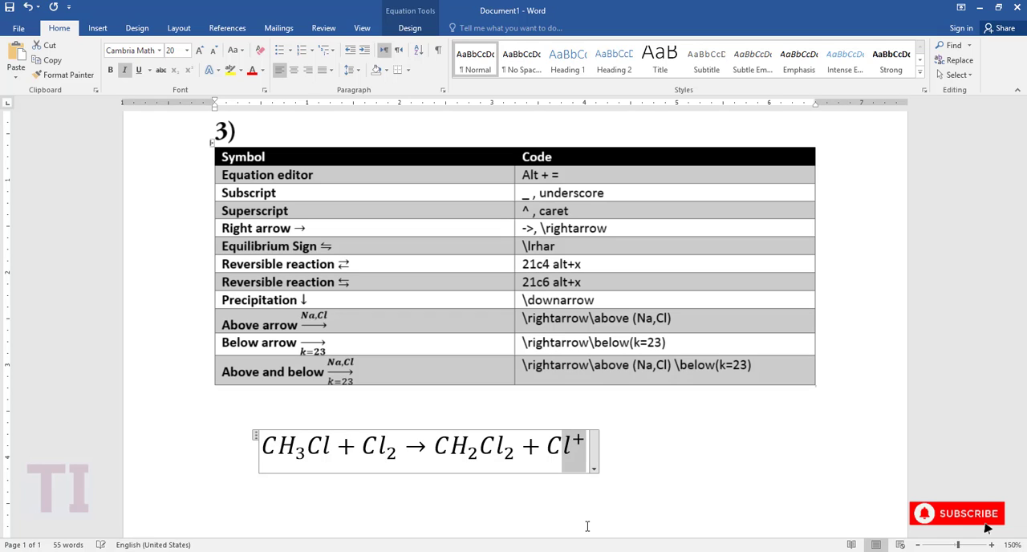
{"action": "key", "text": "BackSpace"}
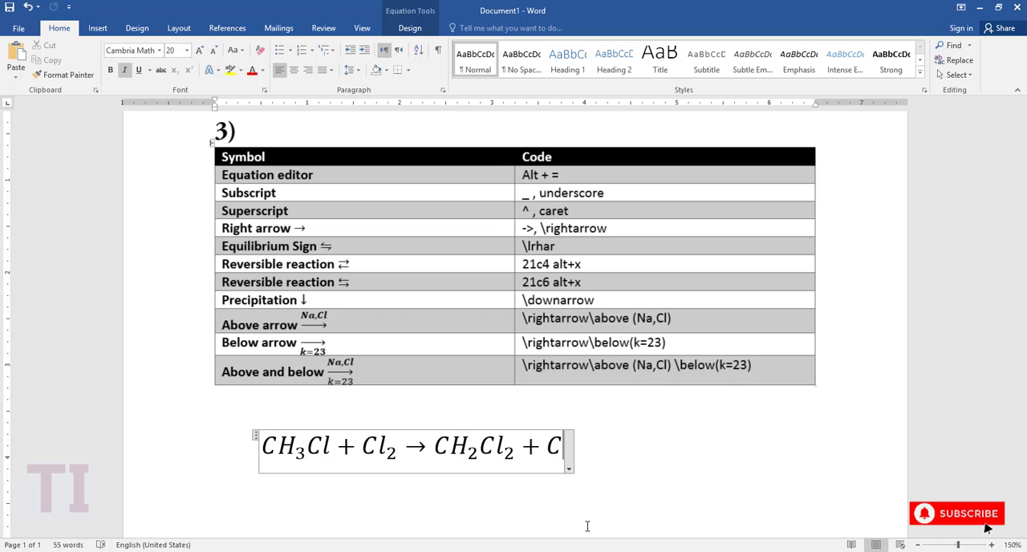
{"action": "key", "text": "BackSpace"}
{"action": "key", "text": "BackSpace"}
{"action": "key", "text": "BackSpace"}
{"action": "key", "text": "BackSpace"}
{"action": "key", "text": "BackSpace"}
{"action": "key", "text": "BackSpace"}
{"action": "key", "text": "BackSpace"}
{"action": "key", "text": "BackSpace"}
{"action": "key", "text": "BackSpace"}
{"action": "key", "text": "BackSpace"}
{"action": "key", "text": "BackSpace"}
{"action": "key", "text": "BackSpace"}
{"action": "key", "text": "BackSpace"}
{"action": "key", "text": "BackSpace"}
{"action": "key", "text": "BackSpace"}
{"action": "key", "text": "BackSpace"}
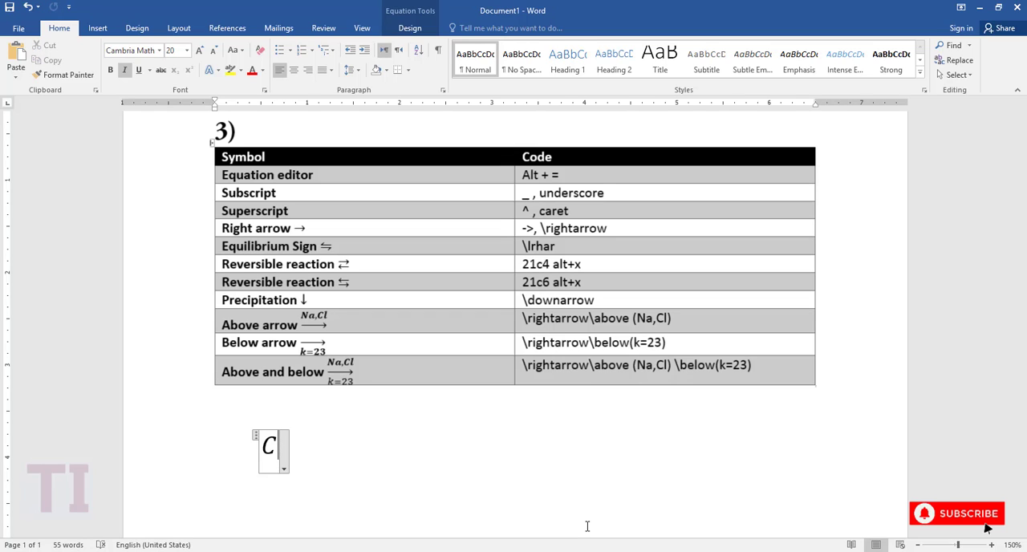
Extend the C into the chloride ion Cl⁻, using the code ^- for the superscript minus.
{"action": "type", "text": "l"}
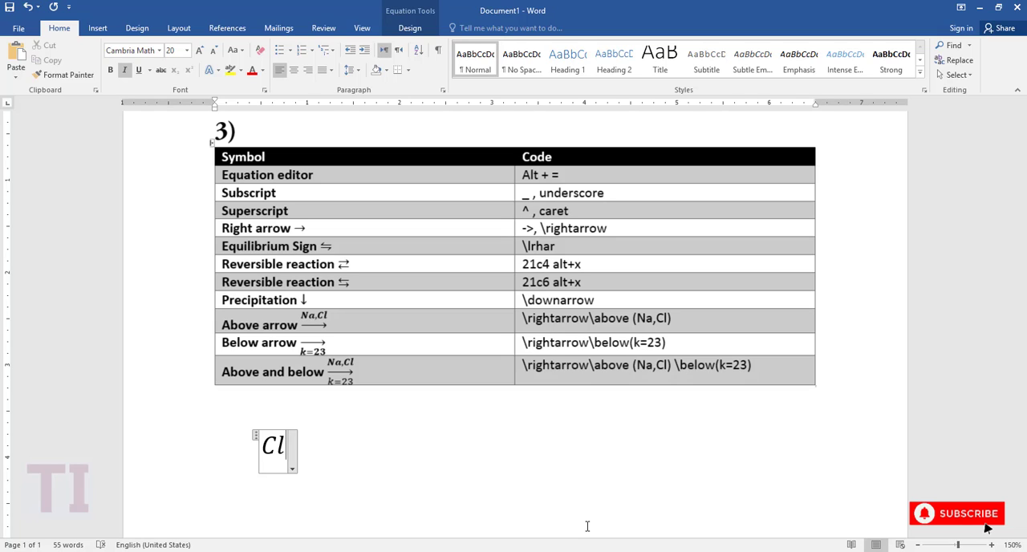
{"action": "type", "text": "^"}
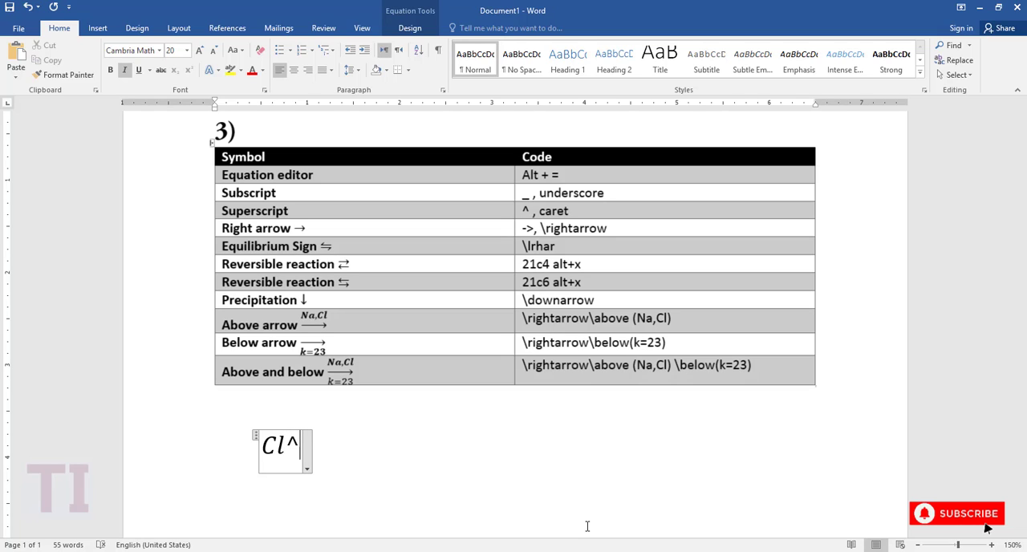
{"action": "type", "text": "-"}
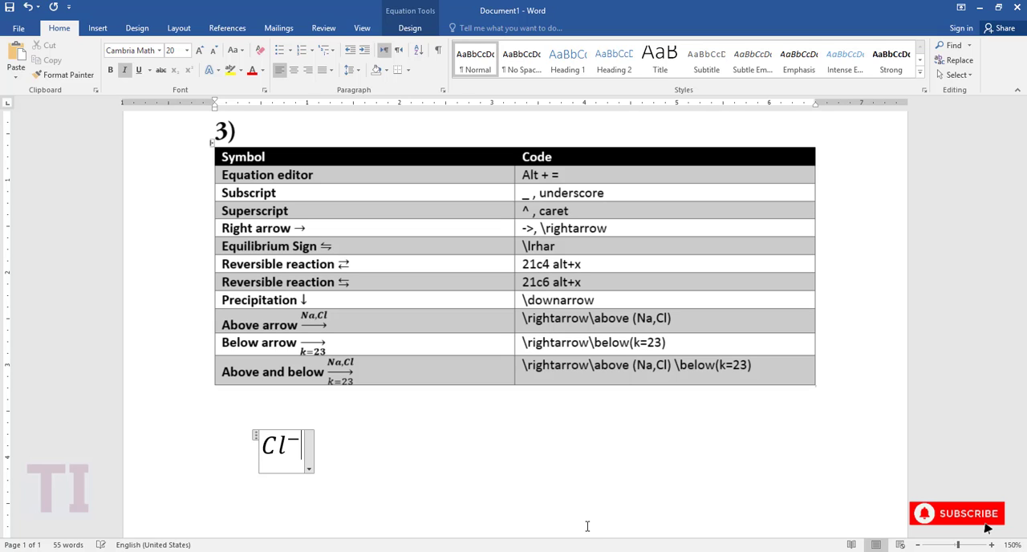
{"action": "key", "text": "Right"}
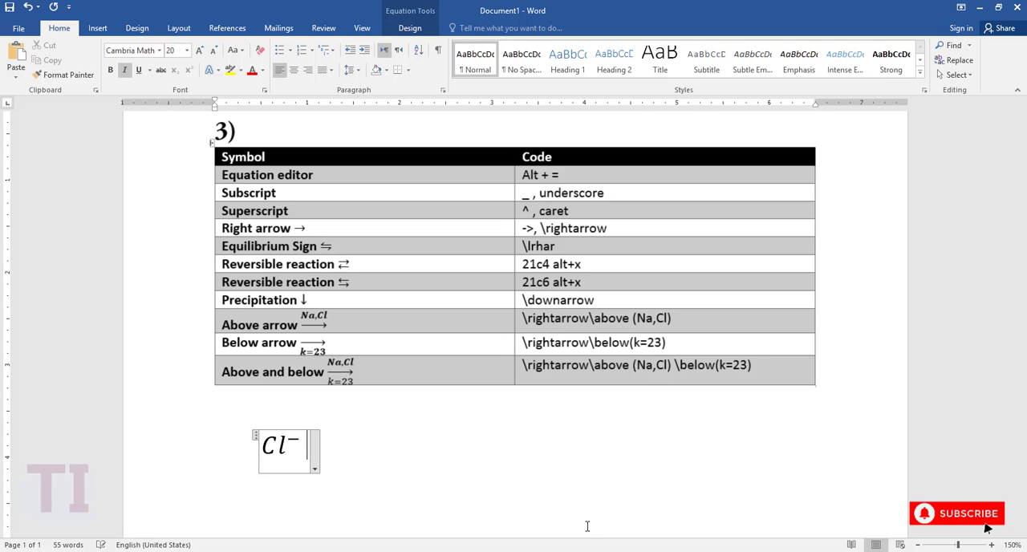
Add a plus sign and the sodium ion Na⁺ after Cl⁻, using the code ^+ for the superscript.
{"action": "type", "text": "+ "}
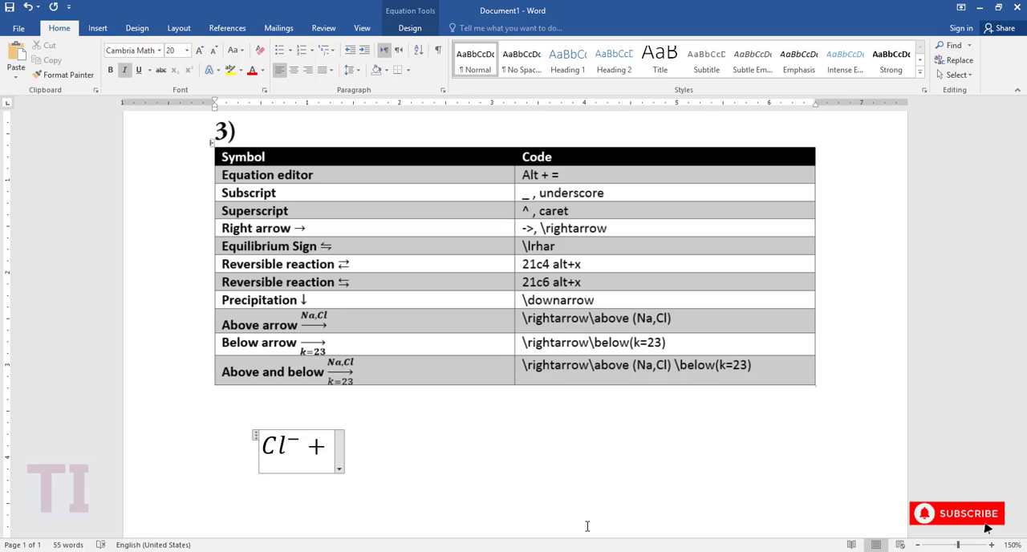
{"action": "type", "text": "Na"}
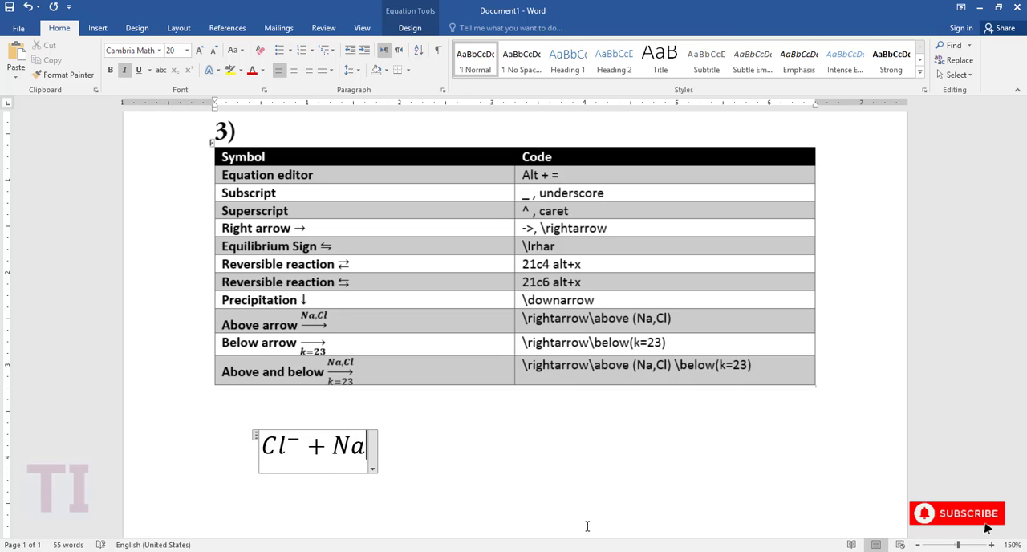
{"action": "type", "text": "^ +"}
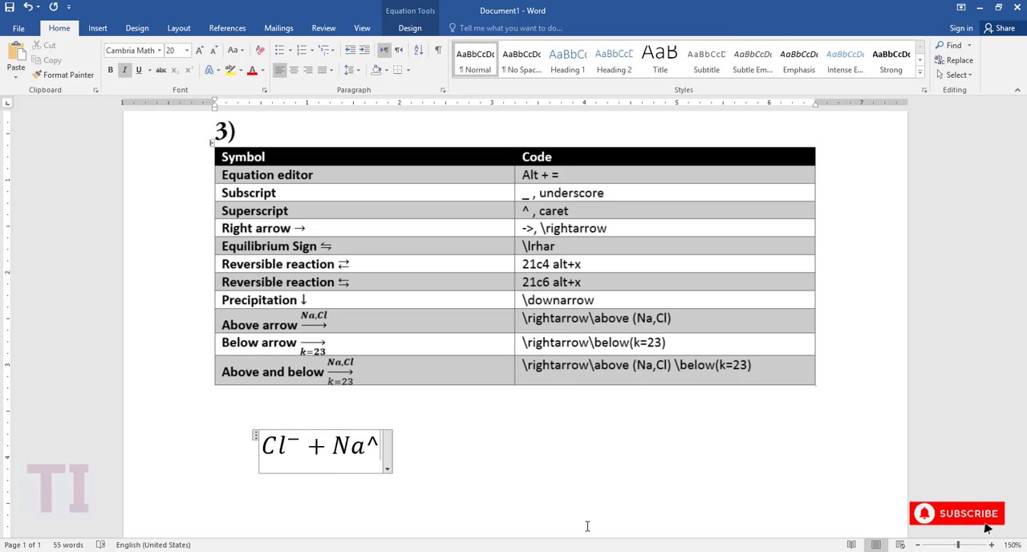
{"action": "key", "text": "space"}
Clear the ion expression Cl⁻ + Na⁺ so that the equation placeholder is empty.
{"action": "key", "text": "BackSpace"}
{"action": "key", "text": "BackSpace"}
{"action": "key", "text": "BackSpace"}
{"action": "key", "text": "BackSpace"}
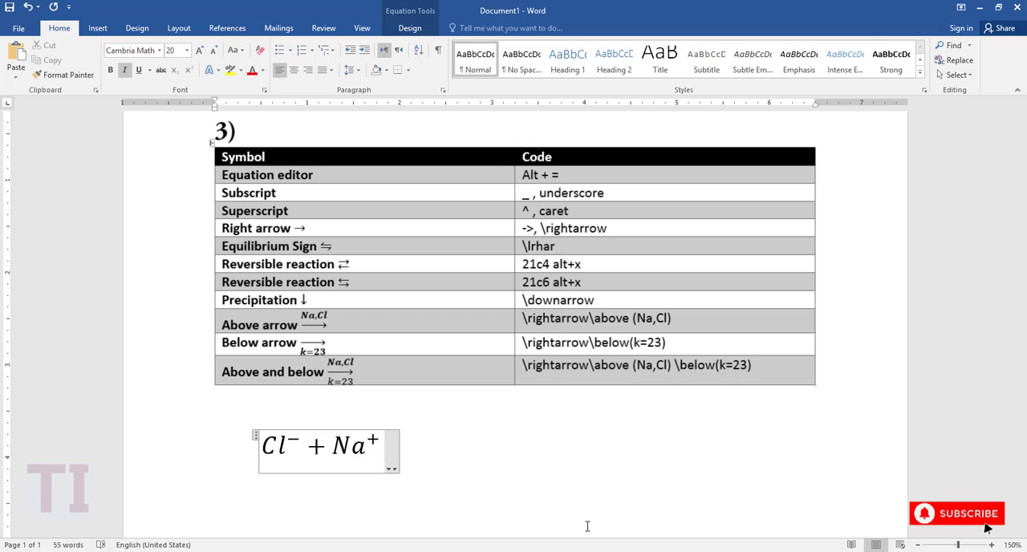
{"action": "key", "text": "BackSpace"}
{"action": "key", "text": "BackSpace"}
{"action": "key", "text": "BackSpace"}
{"action": "key", "text": "BackSpace"}
{"action": "key", "text": "BackSpace"}
{"action": "key", "text": "BackSpace"}
{"action": "key", "text": "BackSpace"}
{"action": "key", "text": "BackSpace"}
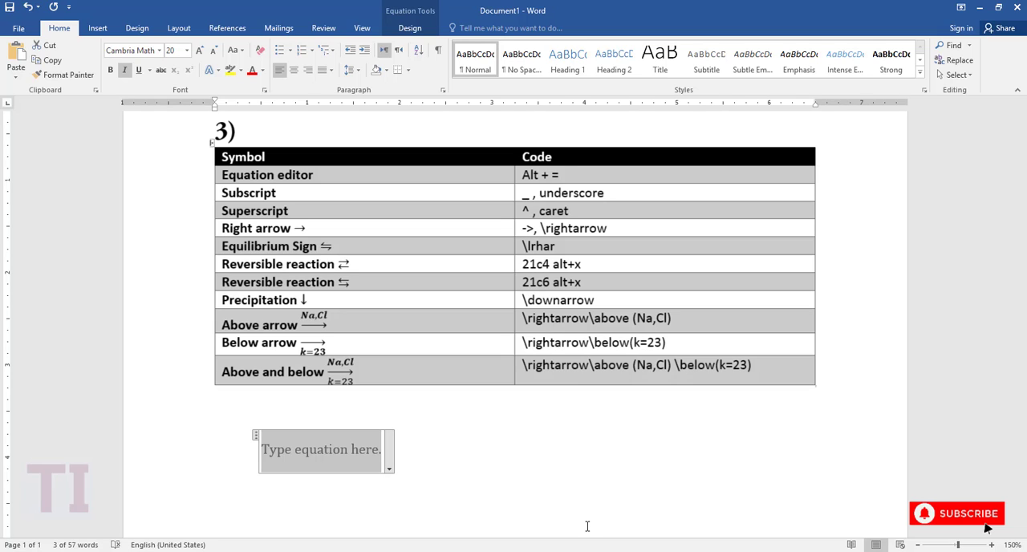
{"action": "type", "text": "n"}
{"action": "key", "text": "BackSpace"}
{"action": "type", "text": "N"}
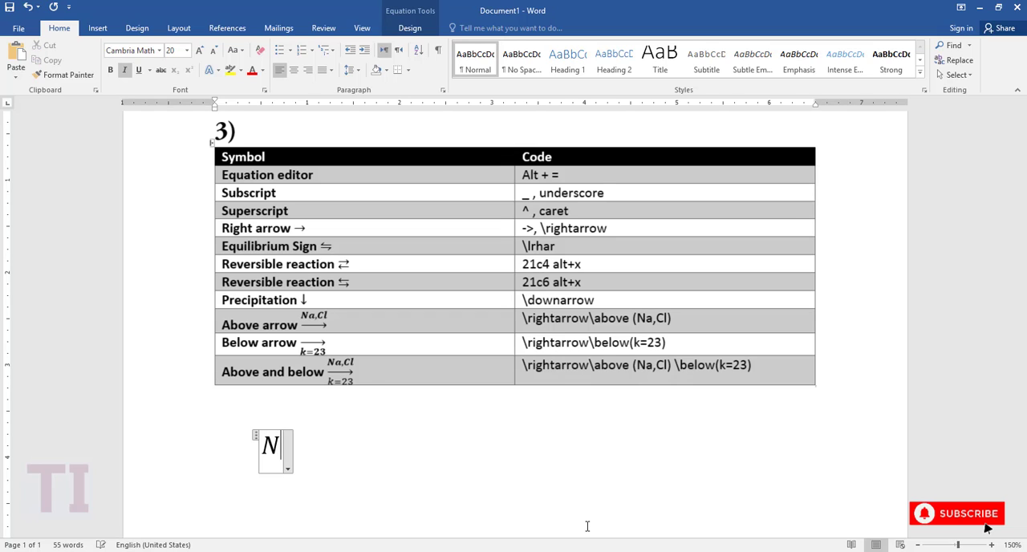
{"action": "key", "text": "BackSpace"}
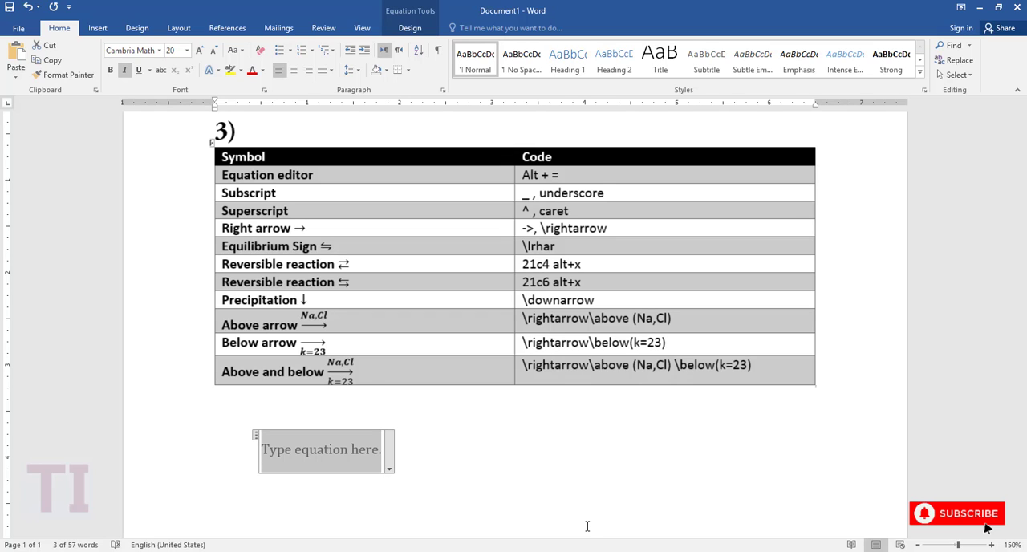
Write x + y in the empty equation.
{"action": "type", "text": "x"}
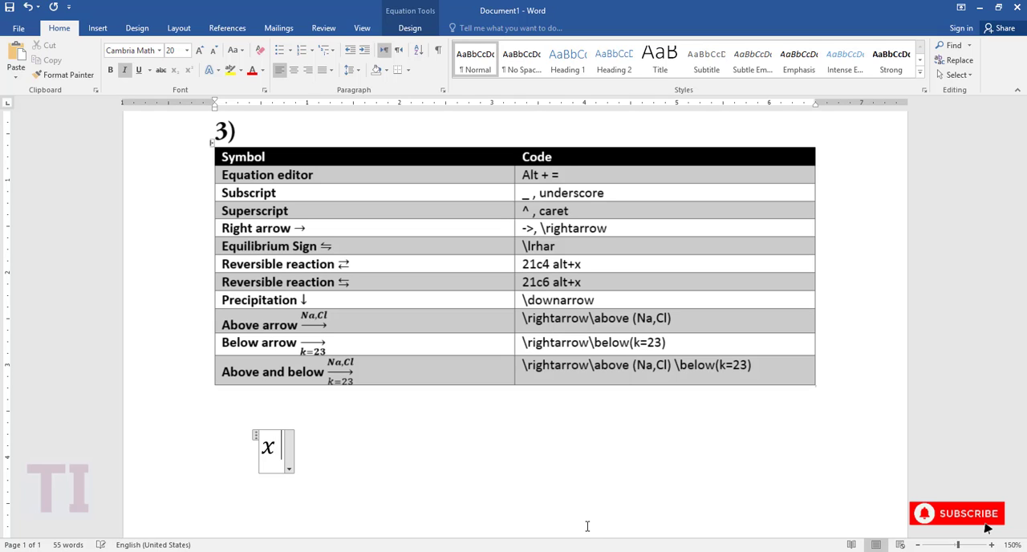
{"action": "type", "text": " + y"}
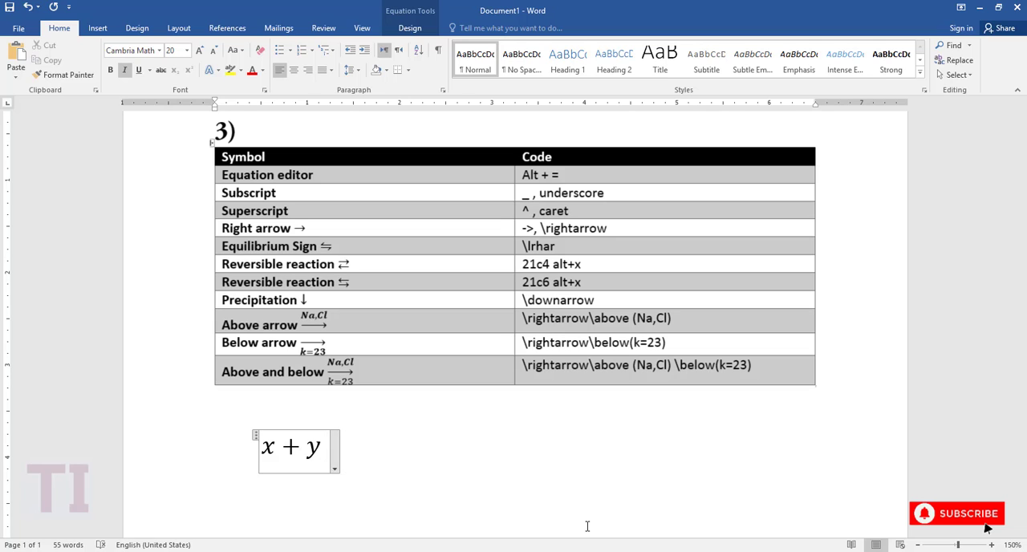
{"action": "key", "text": "BackSpace"}
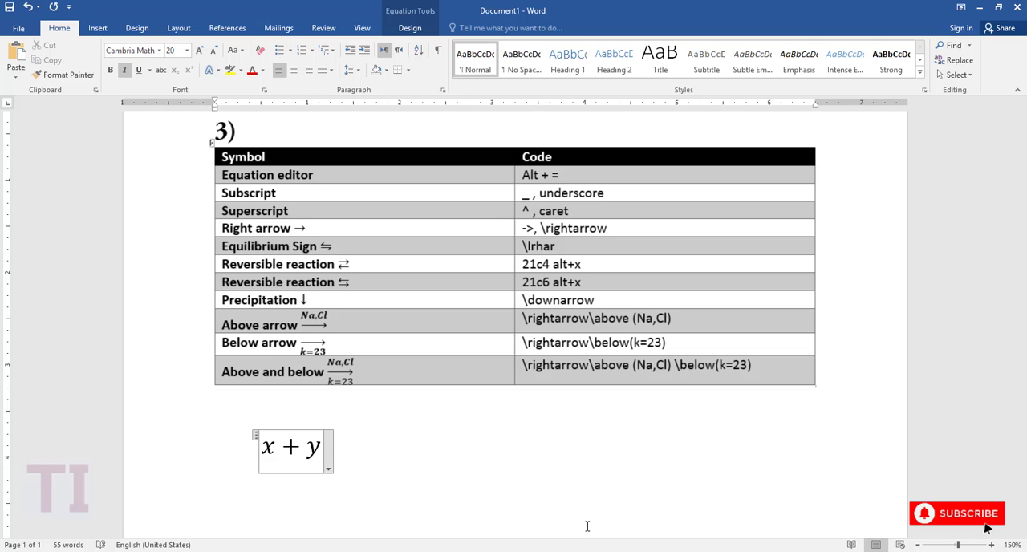
Add the equilibrium sign ⇋ after x + y, using the code \lrhar.
{"action": "type", "text": "\\"}
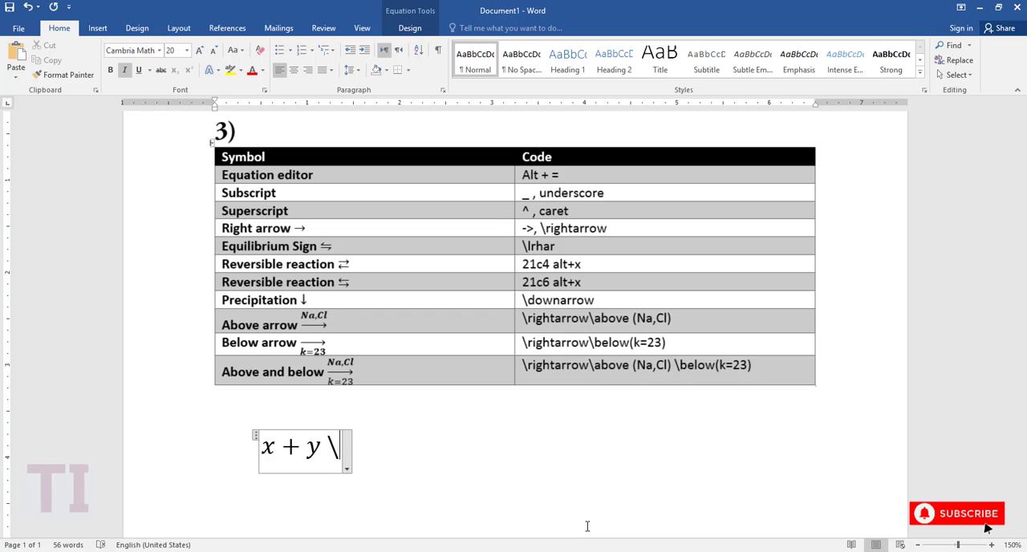
{"action": "type", "text": "l"}
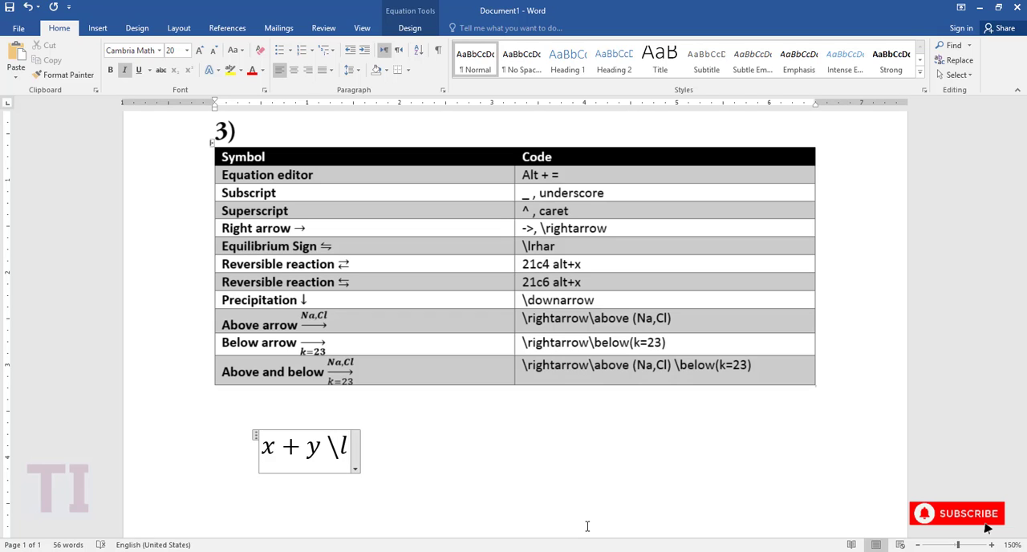
{"action": "type", "text": "rhar"}
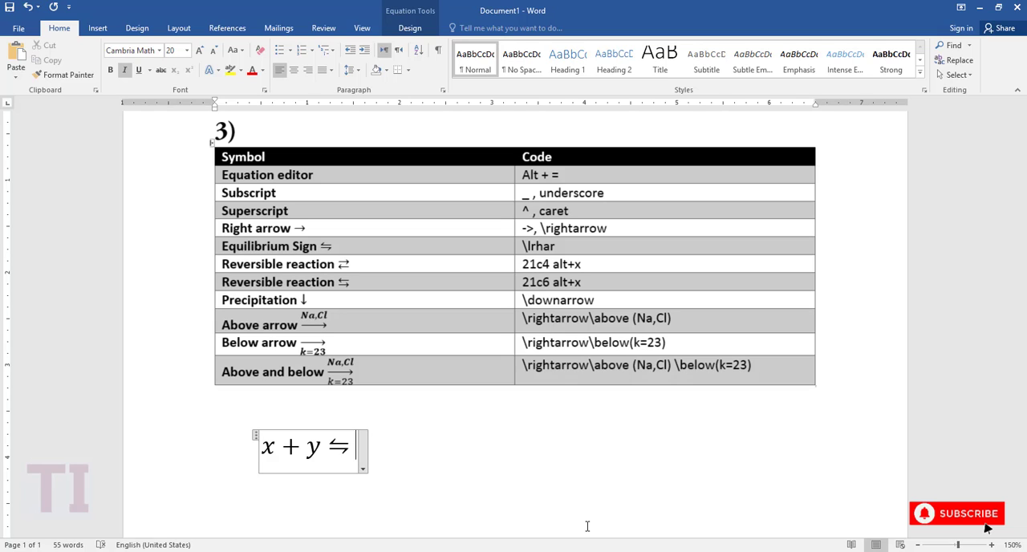
Write y + z after the equilibrium sign in the equation.
{"action": "type", "text": "y"}
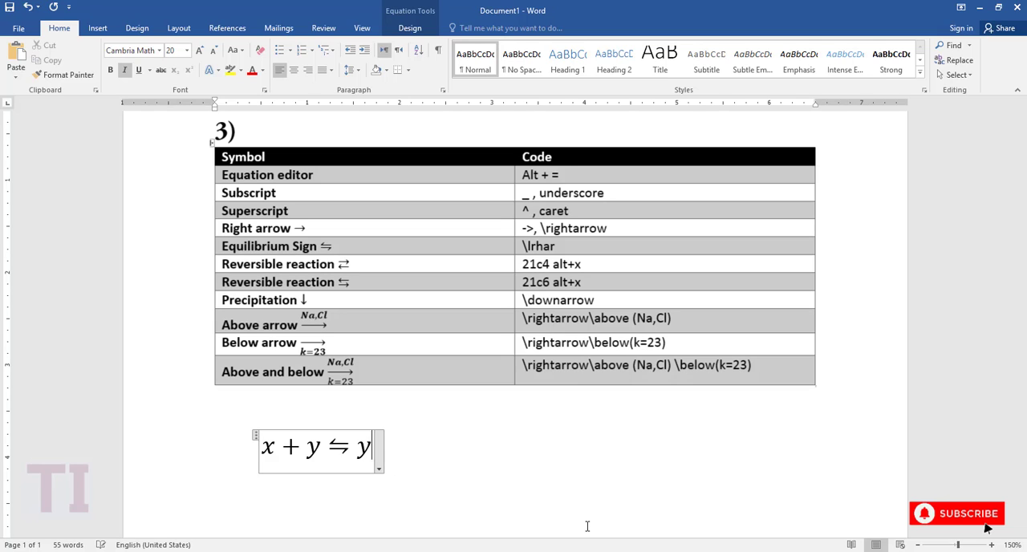
{"action": "type", "text": " ="}
{"action": "key", "text": "BackSpace"}
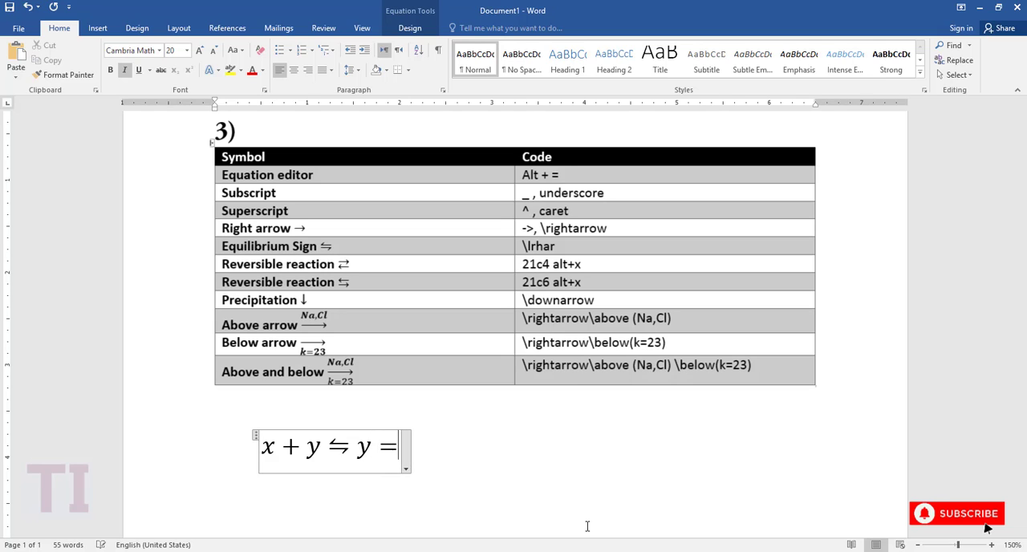
{"action": "key", "text": "BackSpace"}
{"action": "type", "text": "+ "}
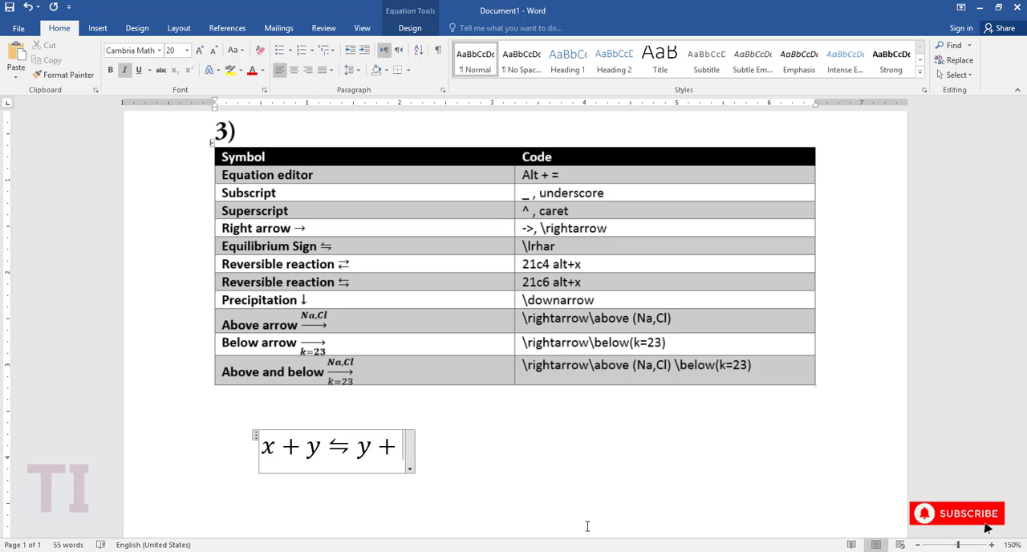
{"action": "type", "text": "z"}
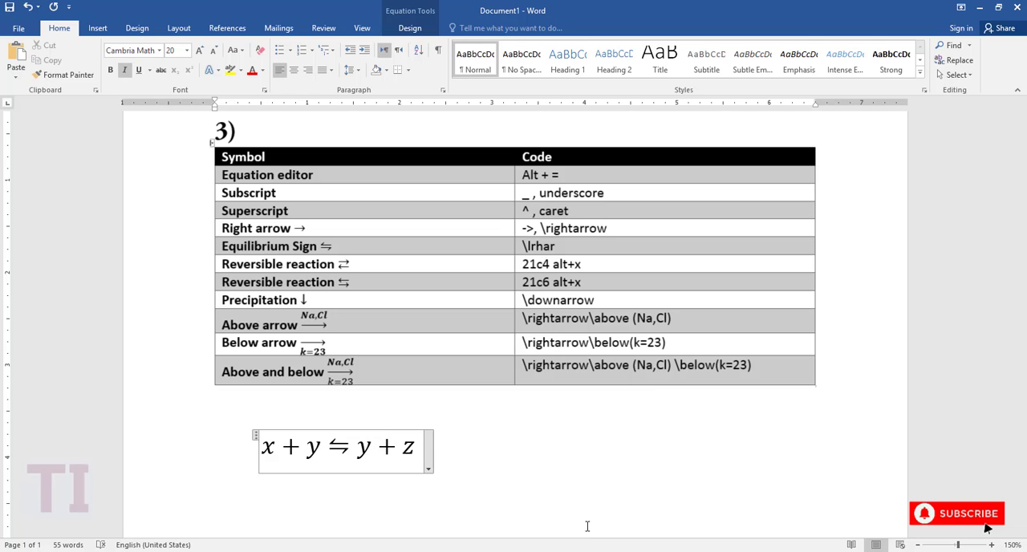
Delete the equilibrium sign and the y + z that follows it, keeping x + y.
{"action": "key", "text": "BackSpace"}
{"action": "key", "text": "BackSpace"}
{"action": "key", "text": "BackSpace"}
{"action": "key", "text": "BackSpace"}
{"action": "key", "text": "BackSpace"}
{"action": "key", "text": "BackSpace"}
{"action": "key", "text": "BackSpace"}
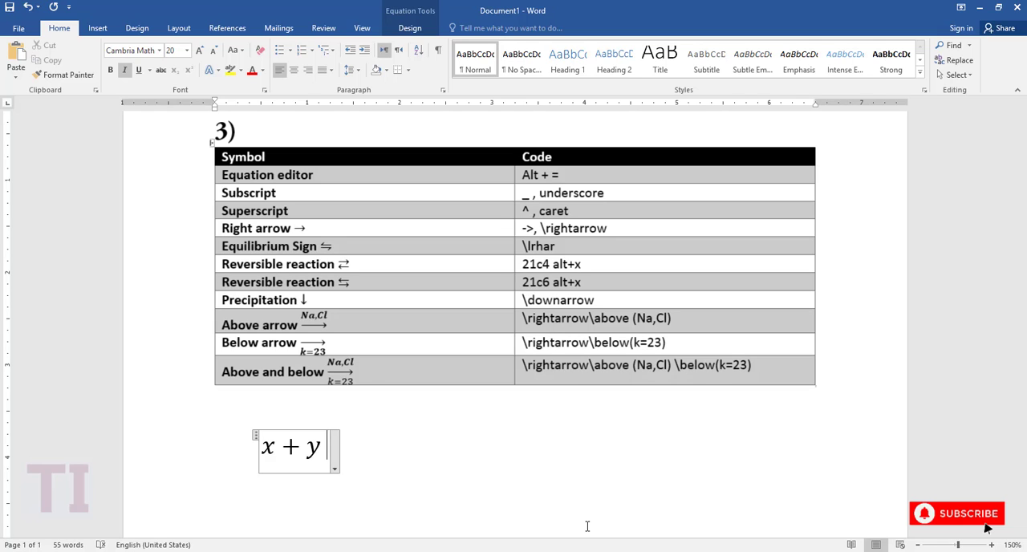
Convert the character code 21c4 into the reversible reaction arrow ⇄ after x + y, and remove the arrow again.
{"action": "type", "text": "21"}
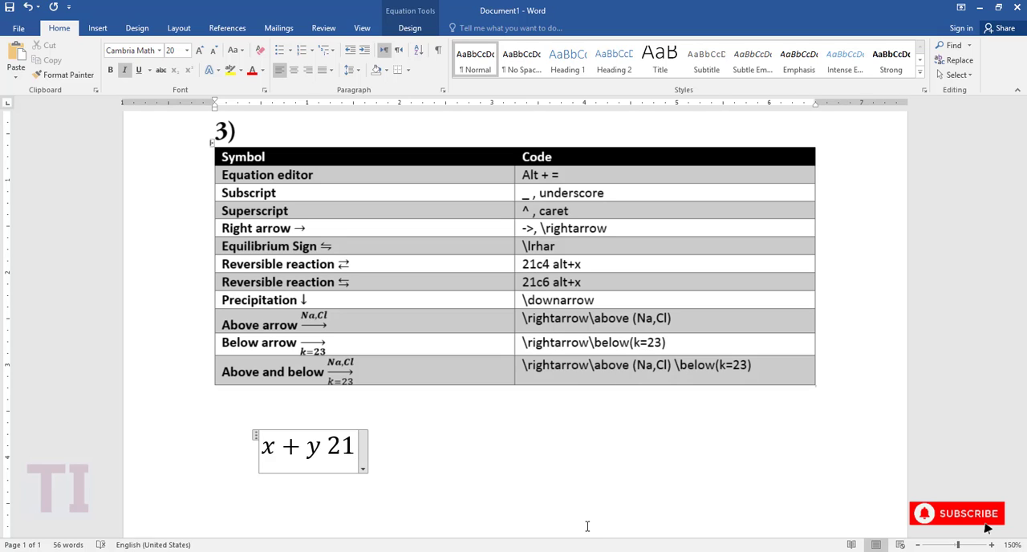
{"action": "type", "text": "c4"}
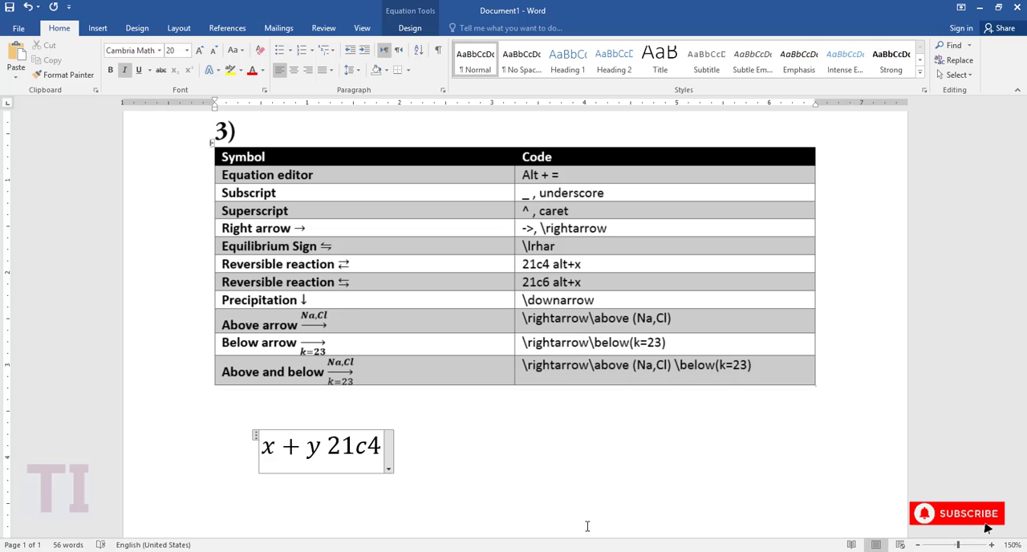
{"action": "key", "text": "alt+x"}
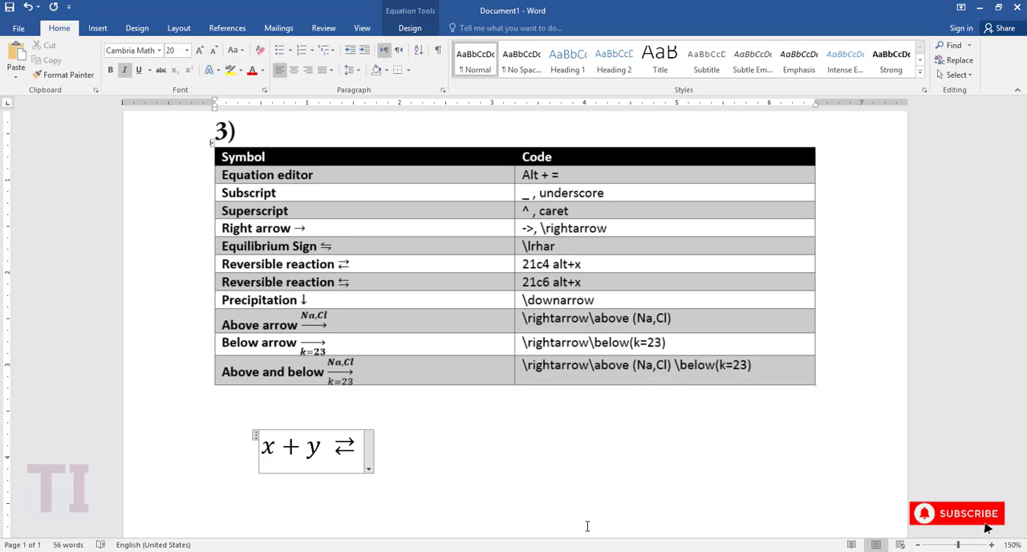
{"action": "key", "text": "BackSpace"}
{"action": "key", "text": "BackSpace"}
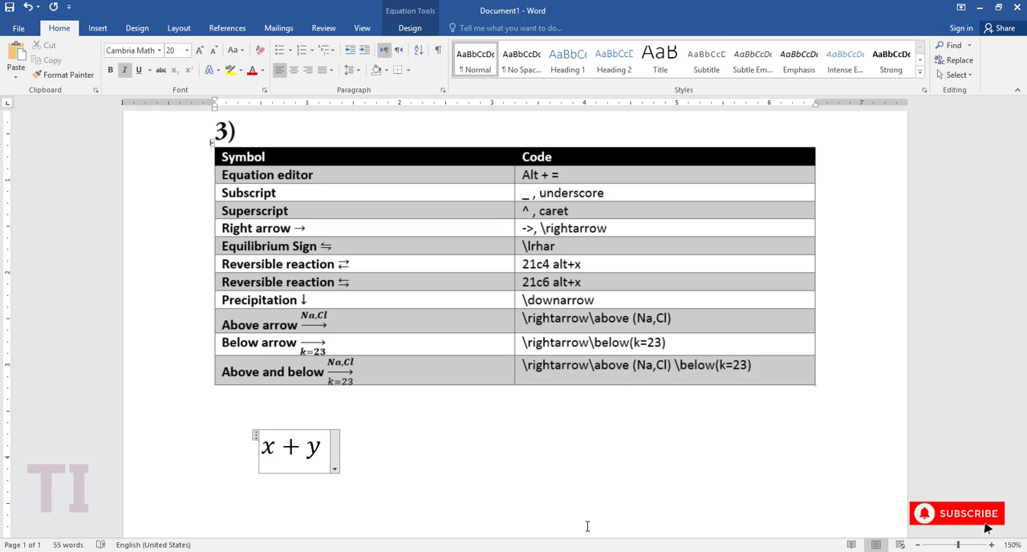
Convert the character code 21c6 into the reversible reaction arrow ⇆ after x + y, and remove the arrow again.
{"action": "type", "text": "21"}
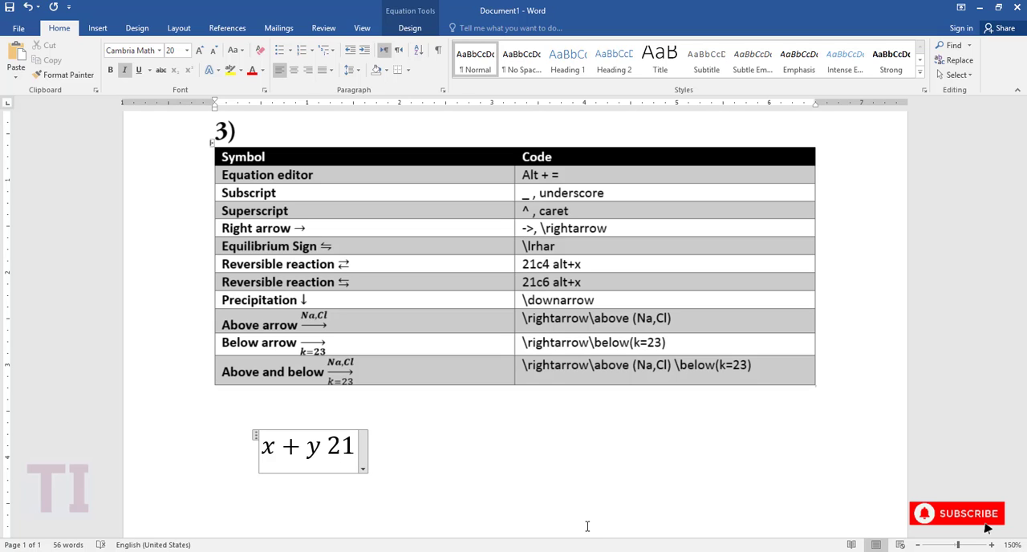
{"action": "type", "text": "c"}
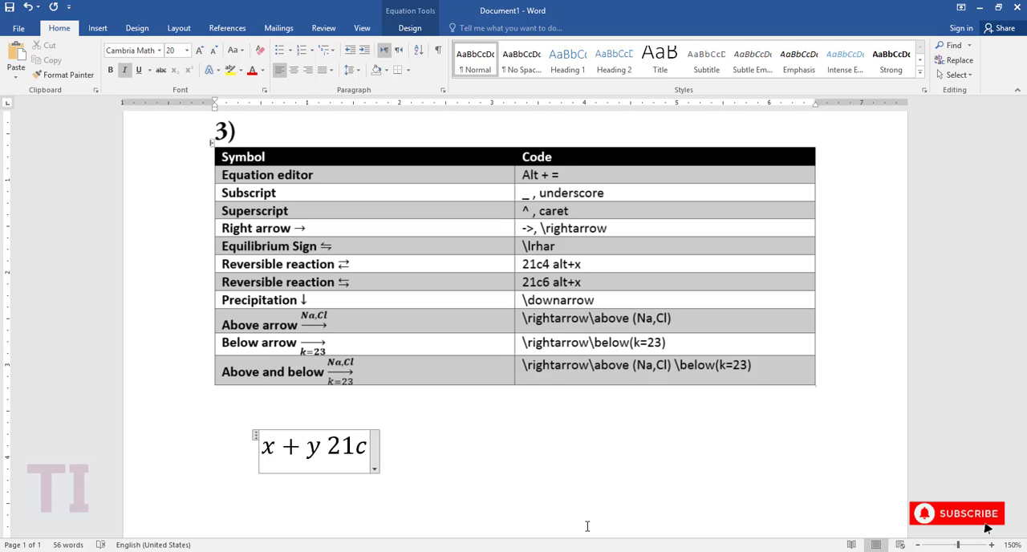
{"action": "type", "text": "4"}
{"action": "key", "text": "BackSpace"}
{"action": "type", "text": "6"}
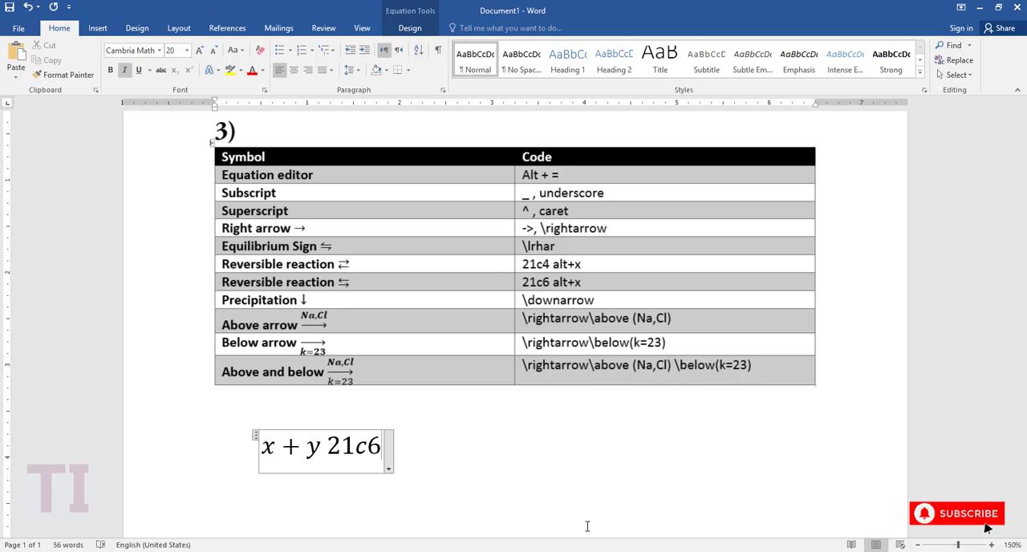
{"action": "key", "text": "alt+x"}
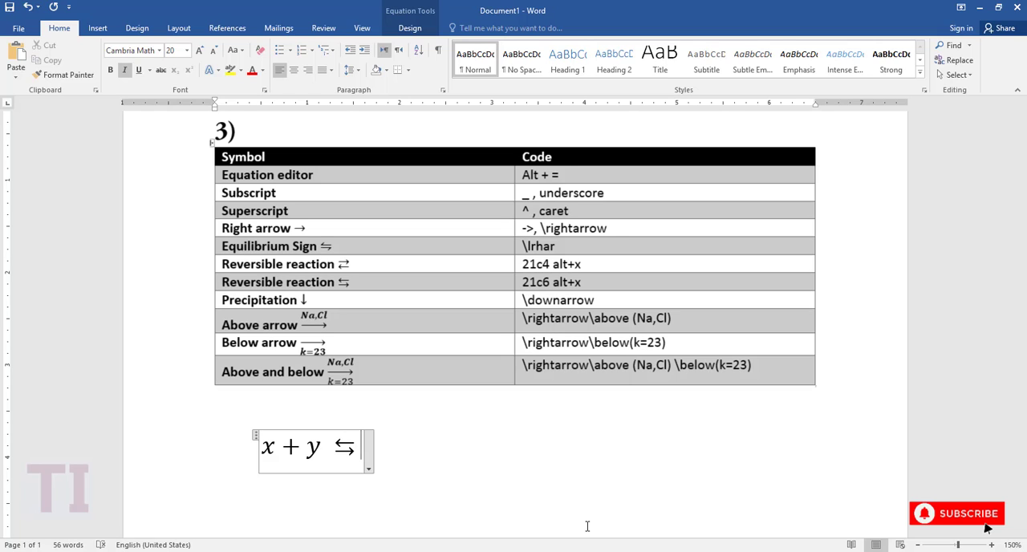
{"action": "key", "text": "BackSpace"}
{"action": "key", "text": "BackSpace"}
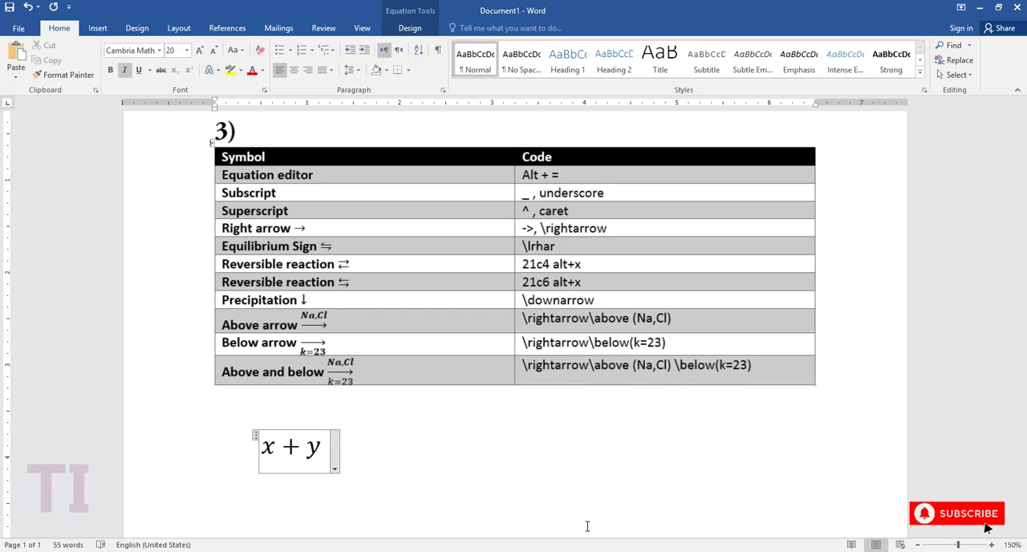
Add the precipitation arrow ↓ after x + y, using the code \downarrow, and delete it again.
{"action": "type", "text": "\\"}
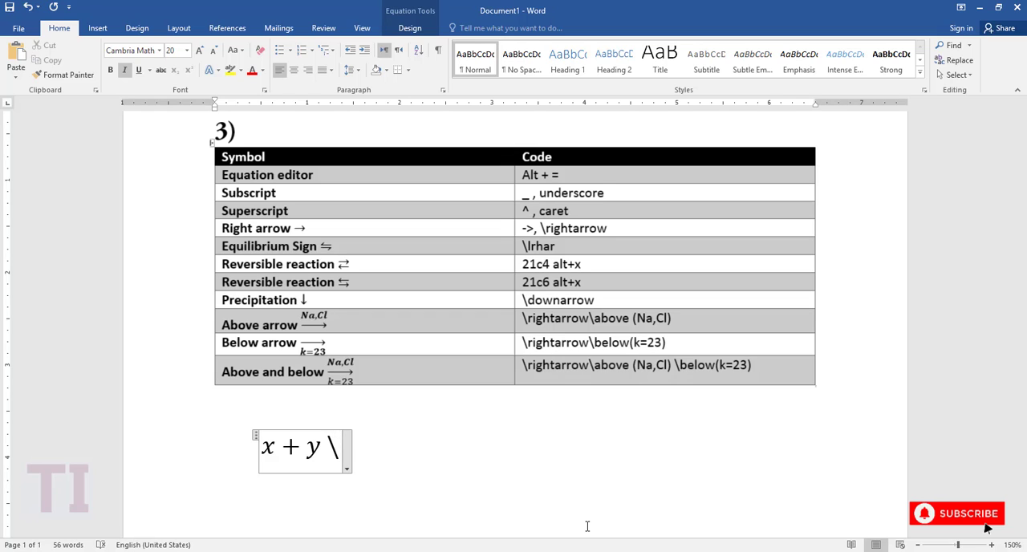
{"action": "type", "text": "downarr"}
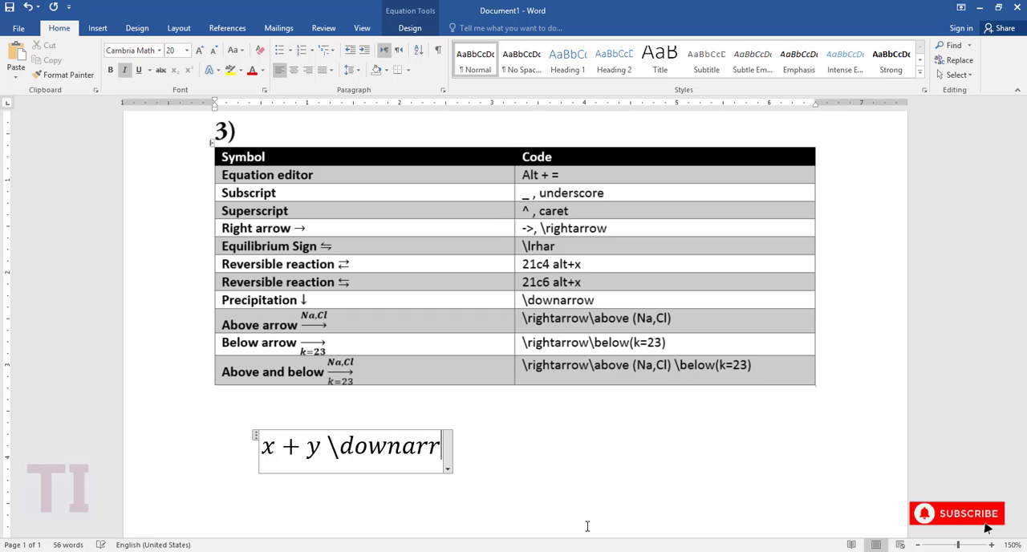
{"action": "type", "text": "ow"}
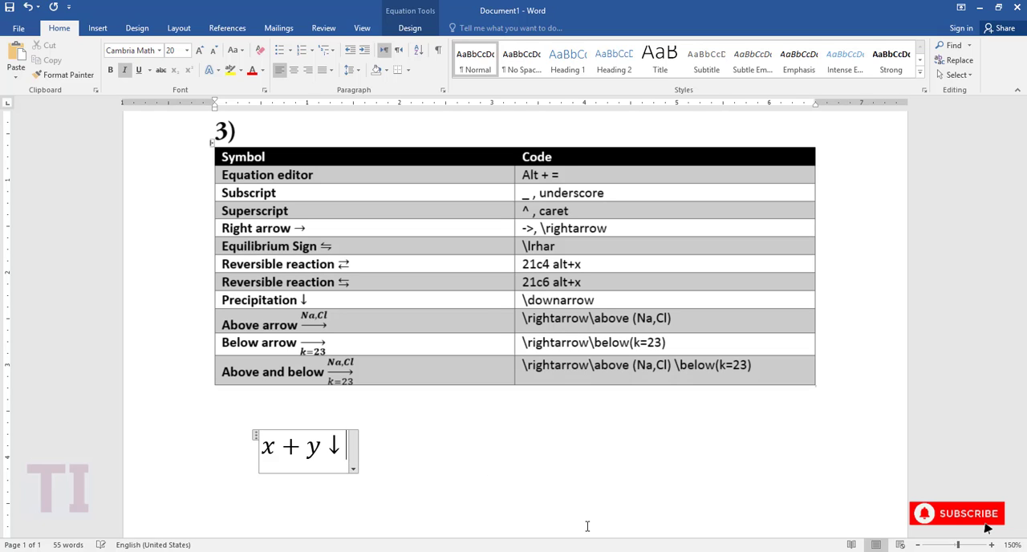
{"action": "key", "text": "BackSpace"}
{"action": "key", "text": "BackSpace"}
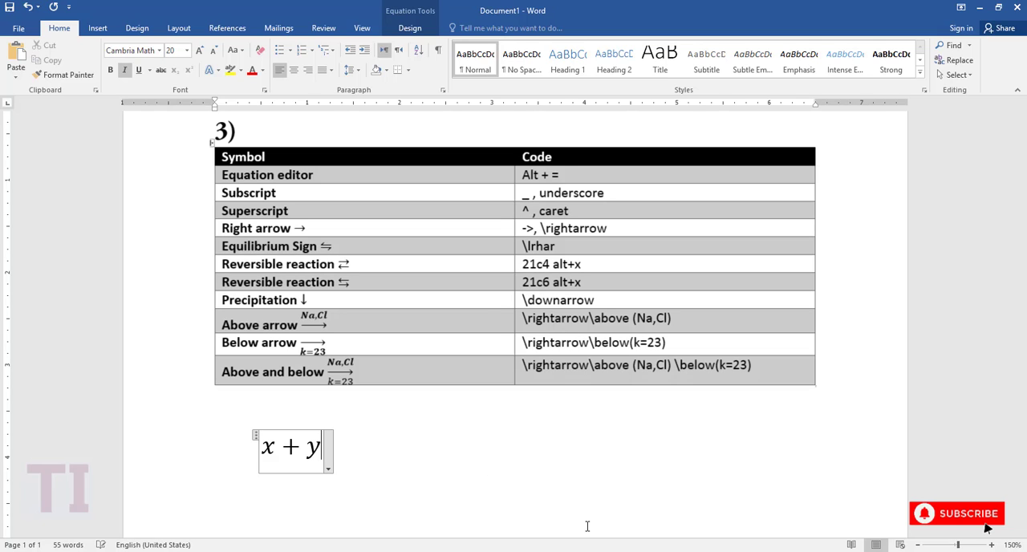
Add an upward arrow ↑ after x + y, using the code \uparrow, and delete it again.
{"action": "type", "text": "\\"}
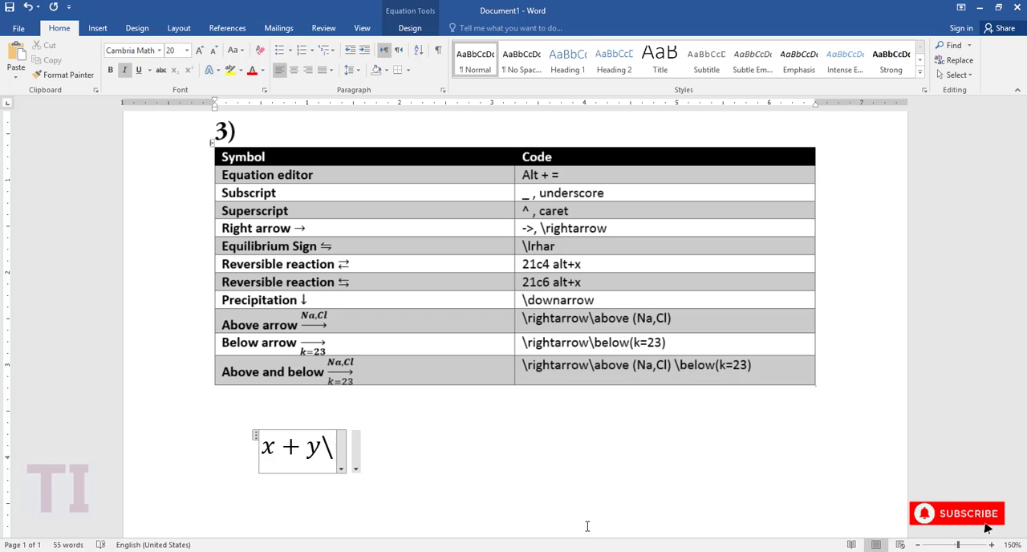
{"action": "type", "text": "uparr"}
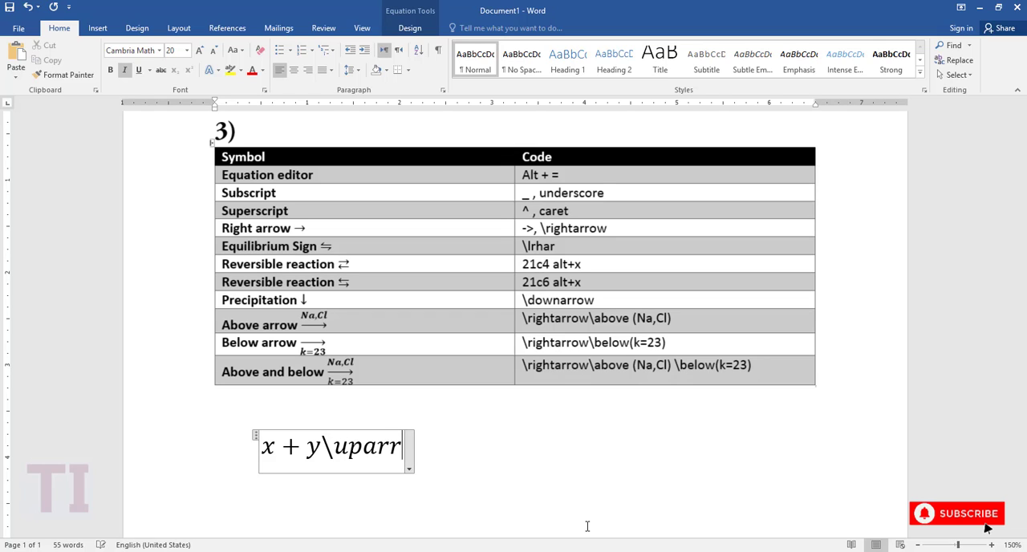
{"action": "type", "text": "ow"}
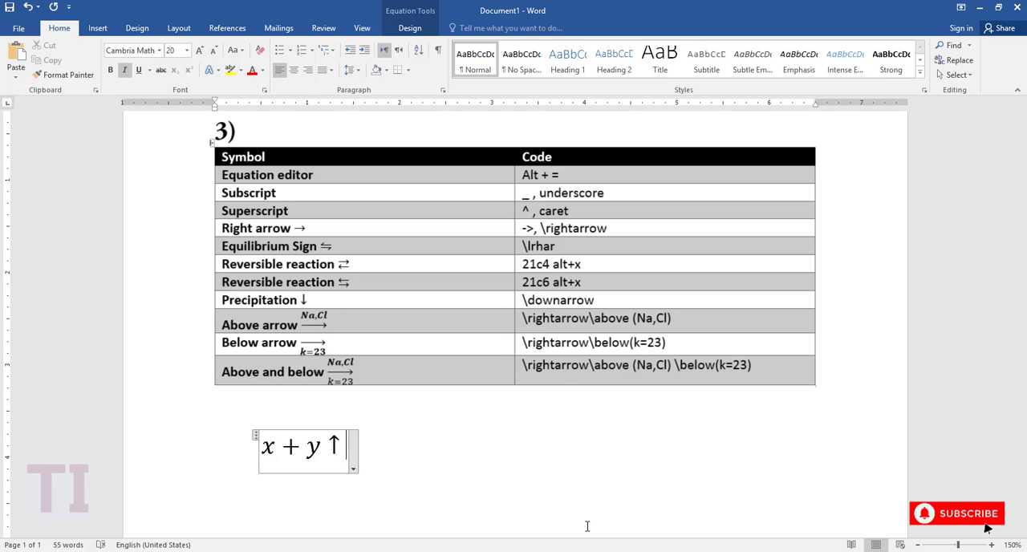
{"action": "key", "text": "BackSpace"}
{"action": "key", "text": "BackSpace"}
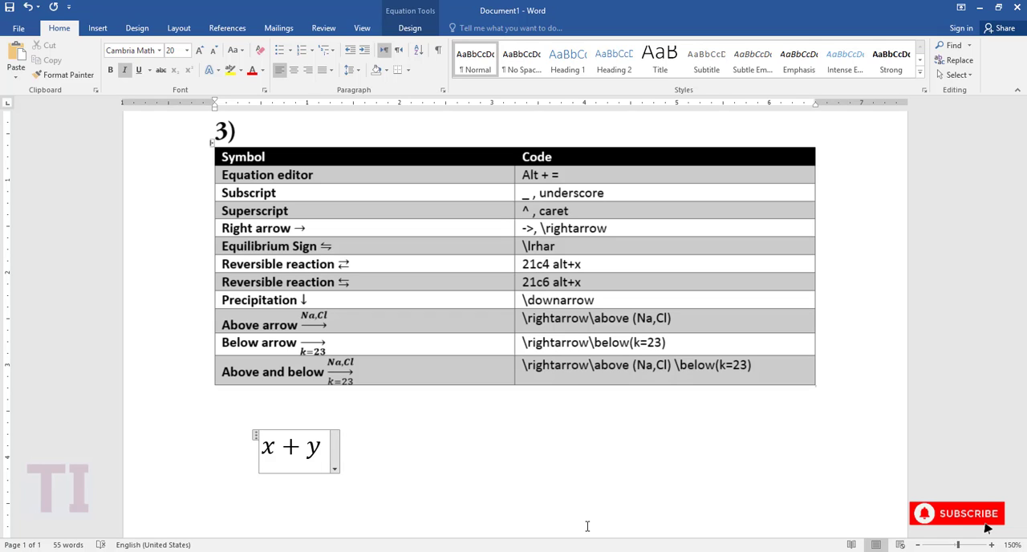
Add a right arrow with Na,Cl above it after x + y, using the codes \rightarrow and \above (Na,Cl).
{"action": "type", "text": "\\"}
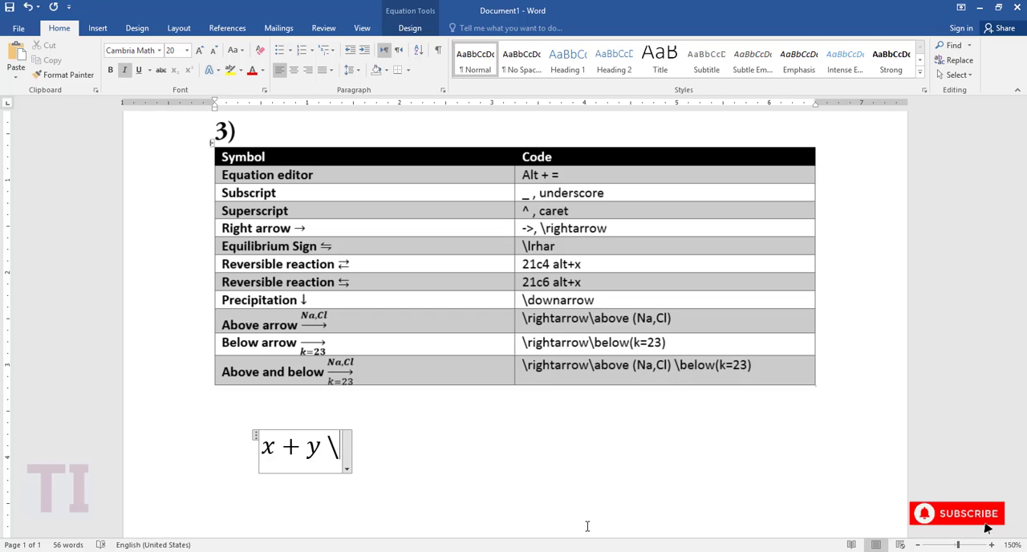
{"action": "type", "text": "righta"}
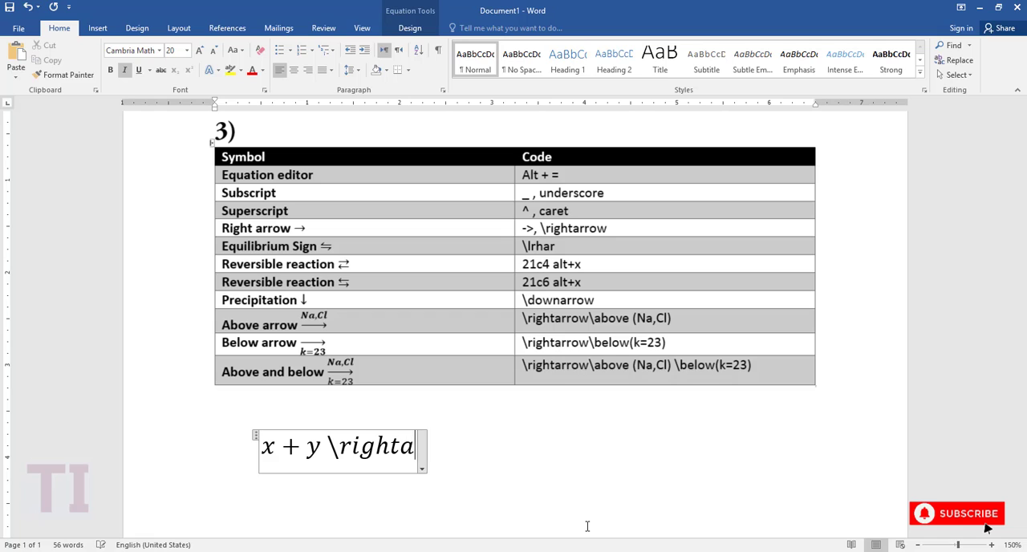
{"action": "type", "text": "rrow "}
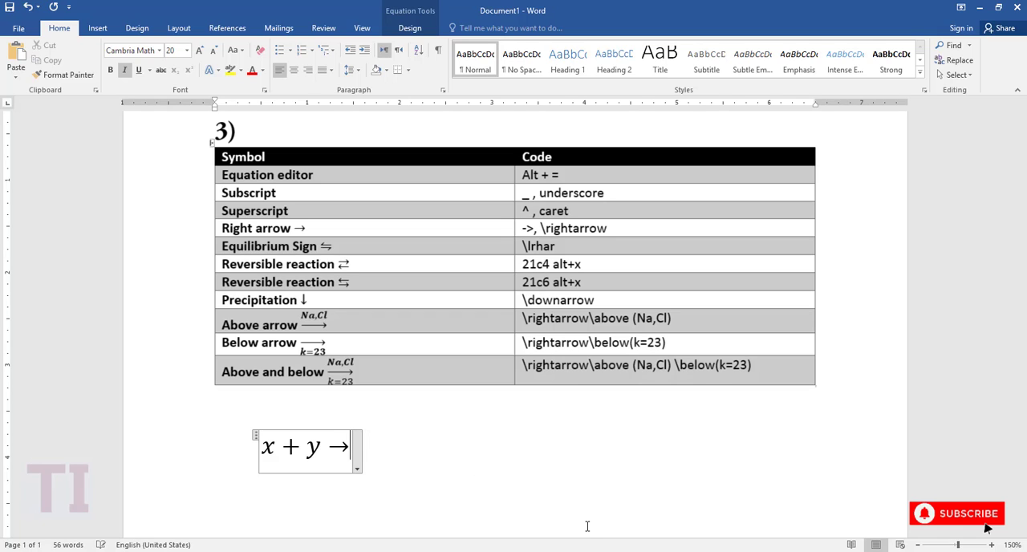
{"action": "type", "text": "\\"}
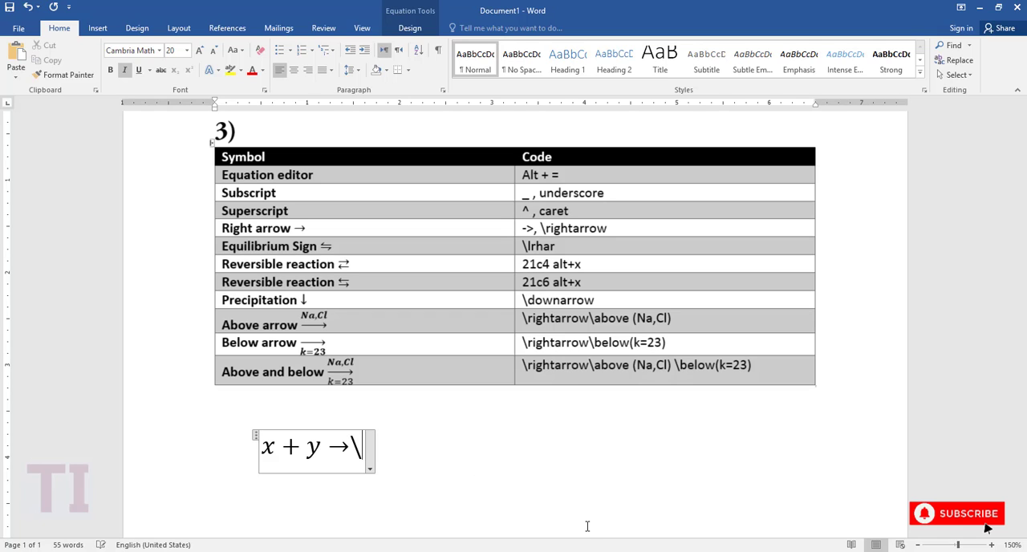
{"action": "type", "text": "above "}
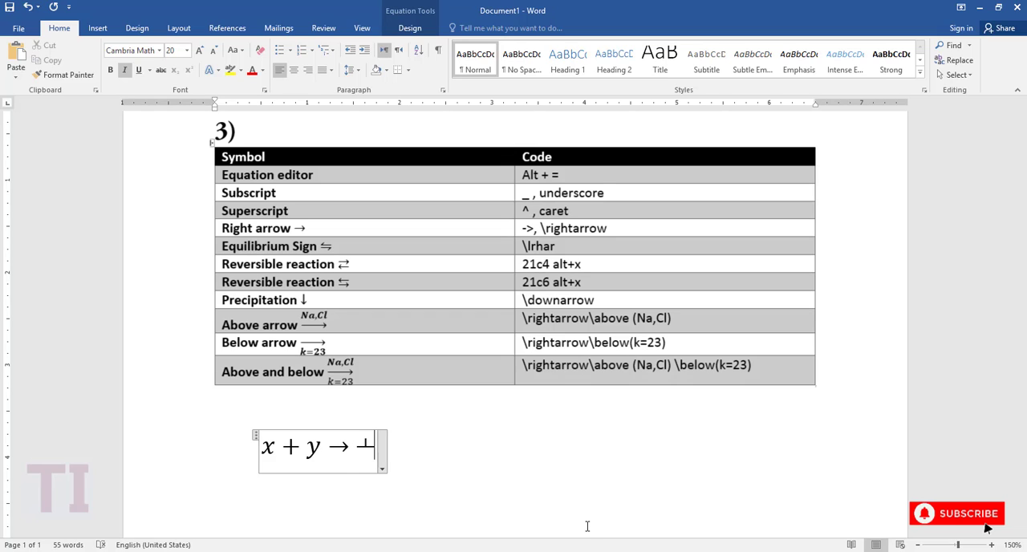
{"action": "type", "text": "()"}
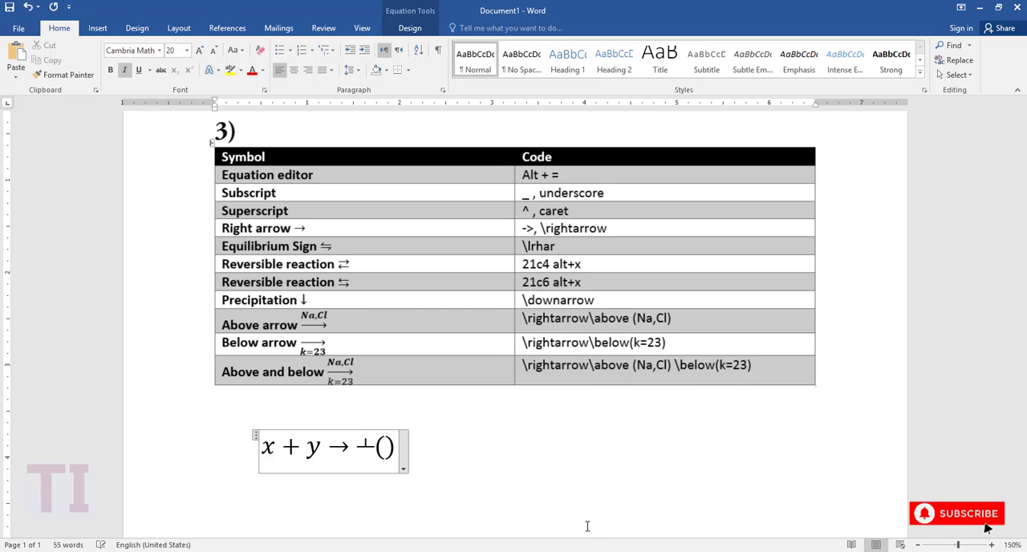
{"action": "key", "text": "Left"}
{"action": "type", "text": "Na"}
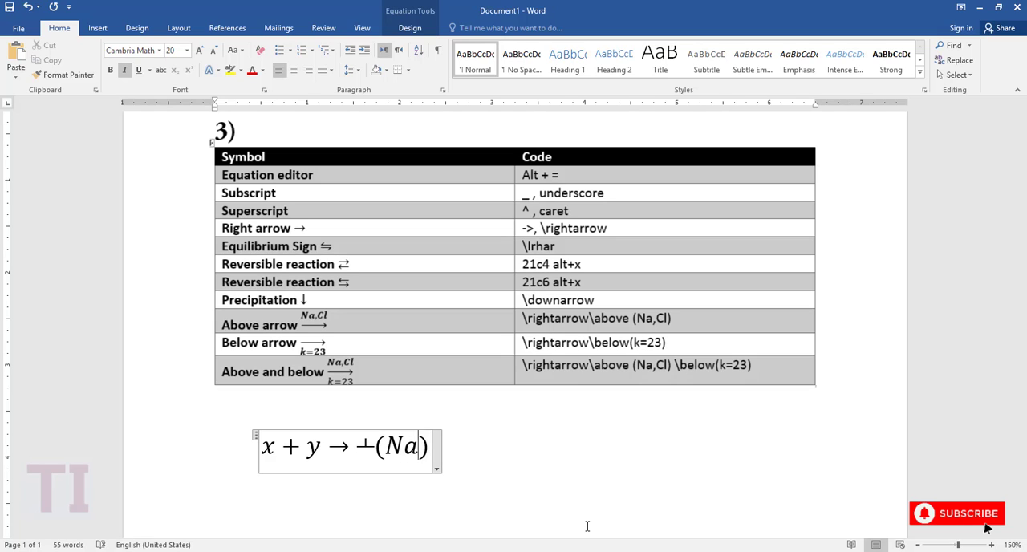
{"action": "type", "text": ", C"}
{"action": "type", "text": "l"}
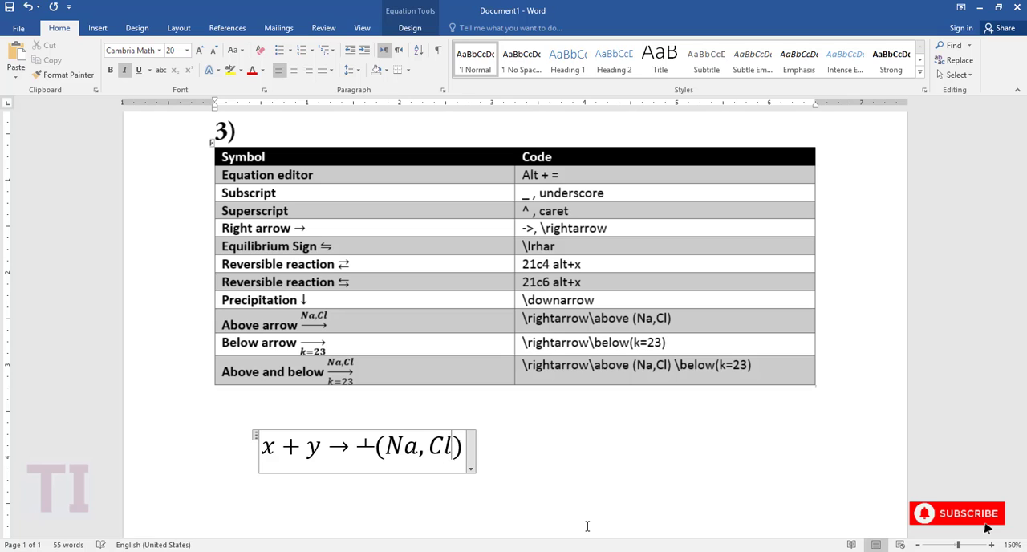
{"action": "key", "text": "Right"}
{"action": "key", "text": "space"}
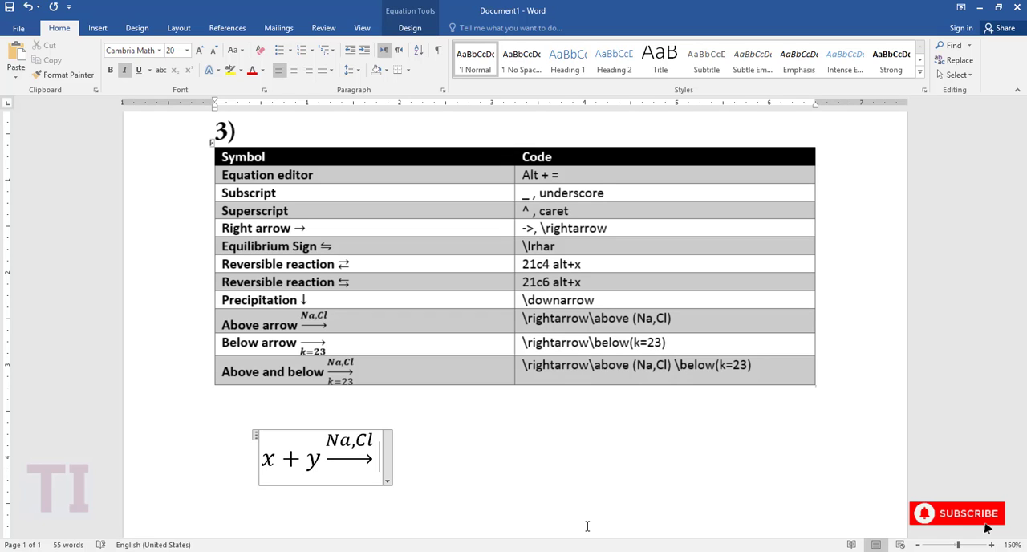
Delete the arrow labelled Na,Cl from the equation, keeping x + y.
{"action": "key", "text": "BackSpace"}
{"action": "key", "text": "BackSpace"}
{"action": "key", "text": "BackSpace"}
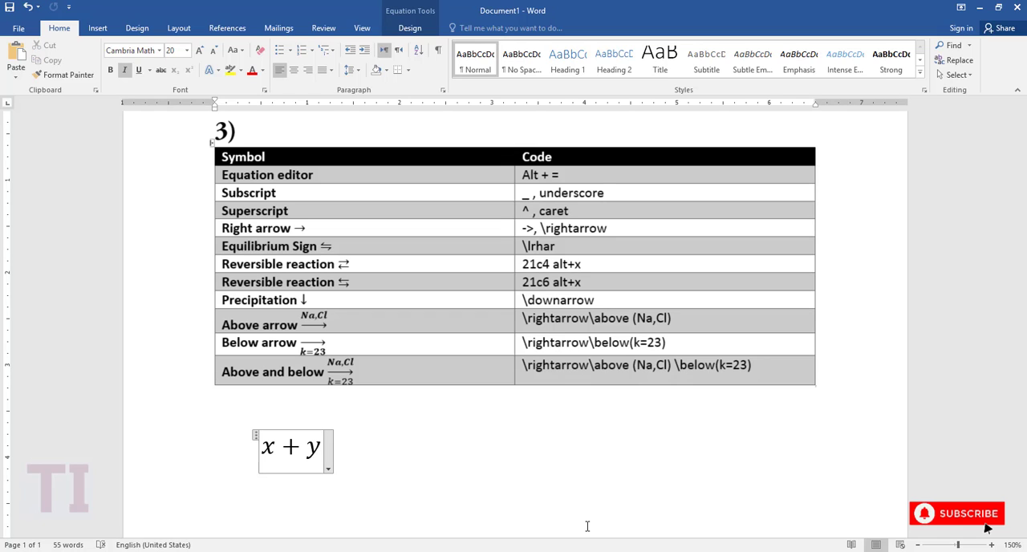
Add a right arrow with k=23 below it after x + y, using \rightarrow and \below (k=23), and delete it again.
{"action": "type", "text": "\\"}
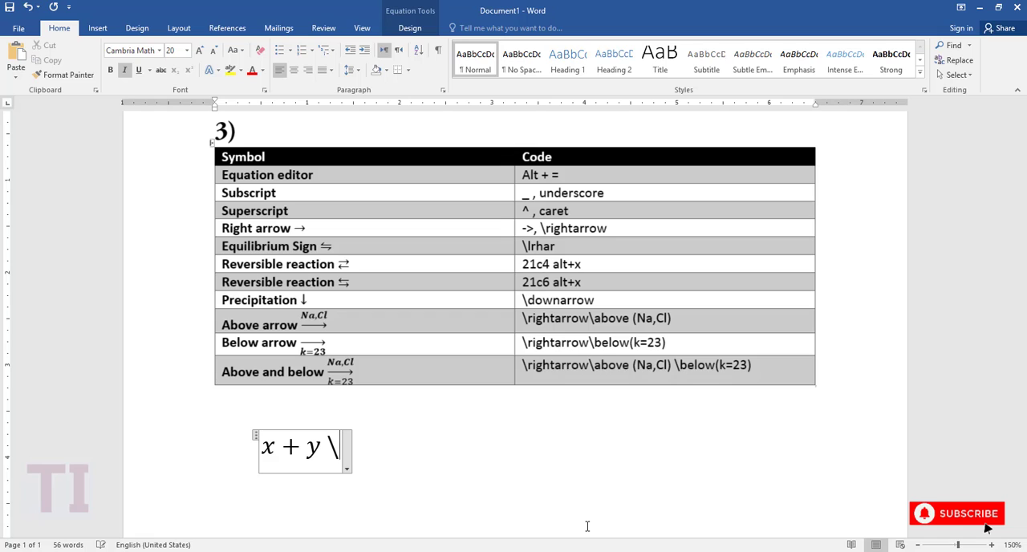
{"action": "type", "text": "rightarrow"}
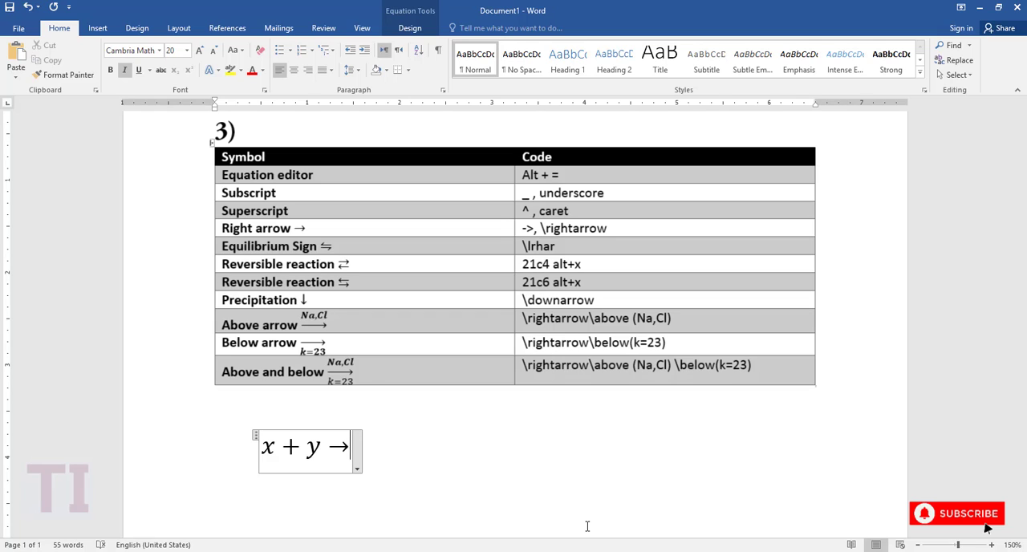
{"action": "type", "text": " \\"}
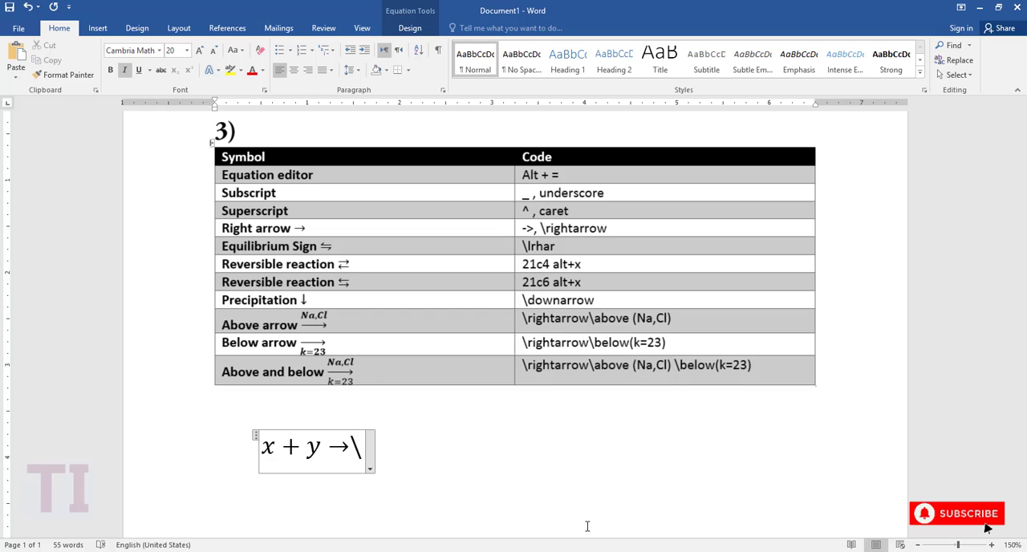
{"action": "type", "text": "below"}
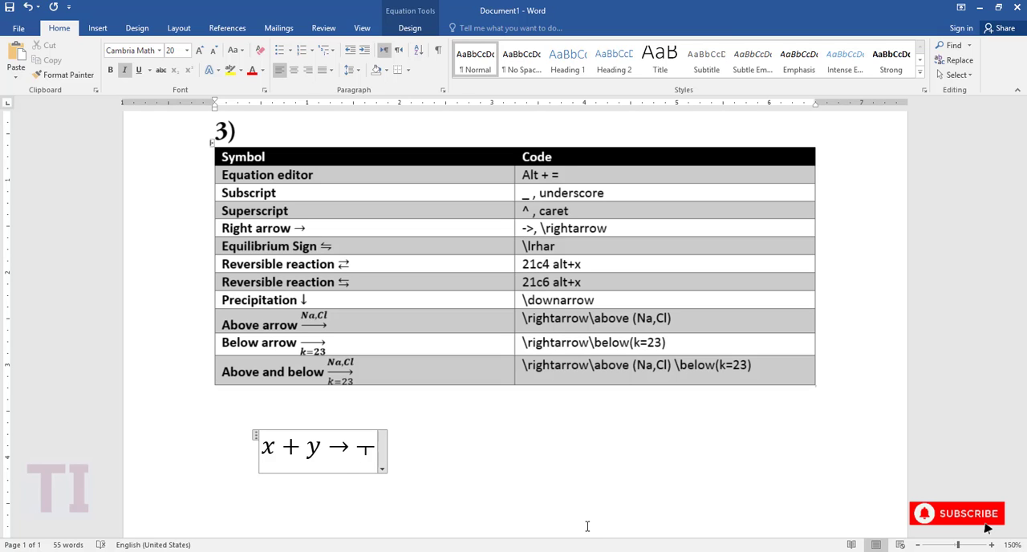
{"action": "type", "text": " ()"}
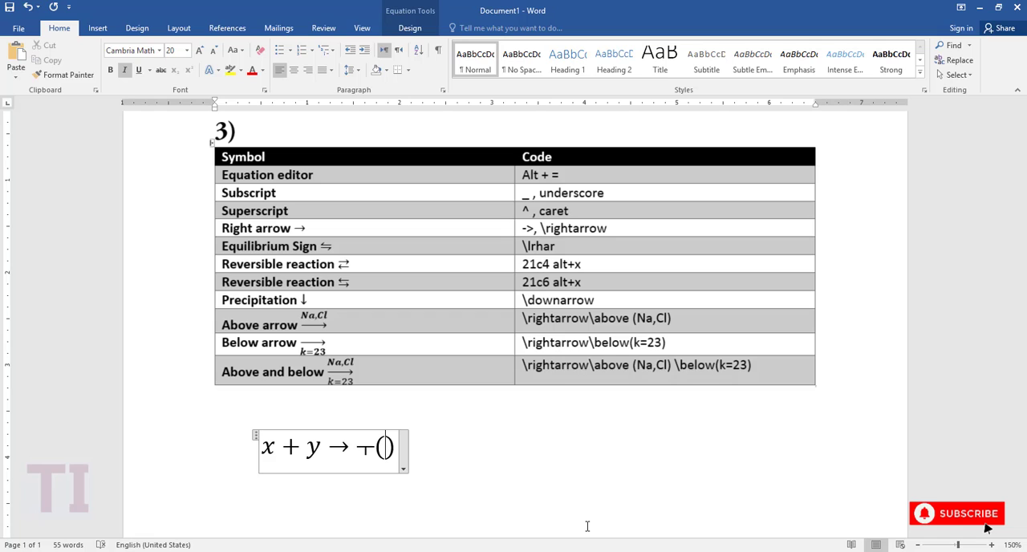
{"action": "type", "text": "k=23"}
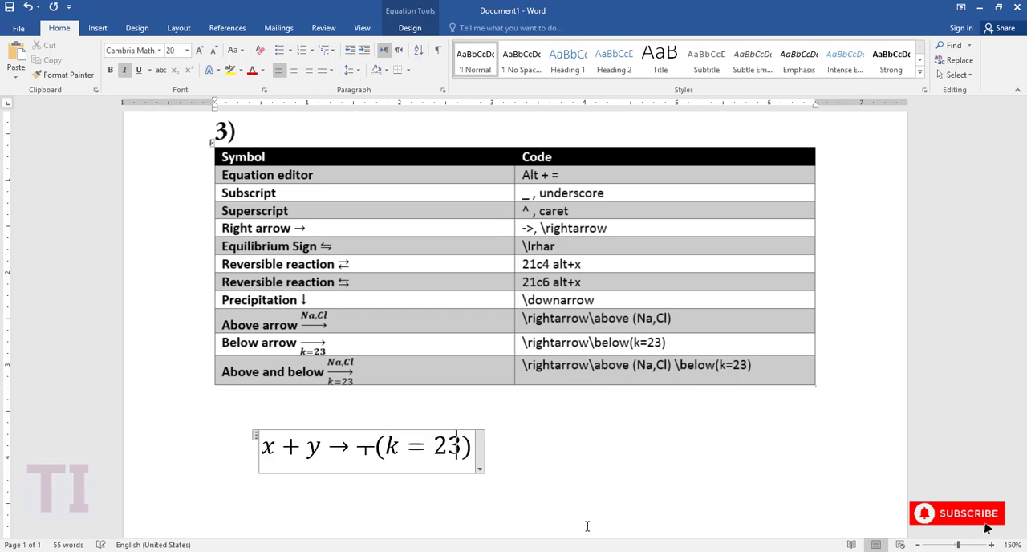
{"action": "key", "text": "Right"}
{"action": "key", "text": "space"}
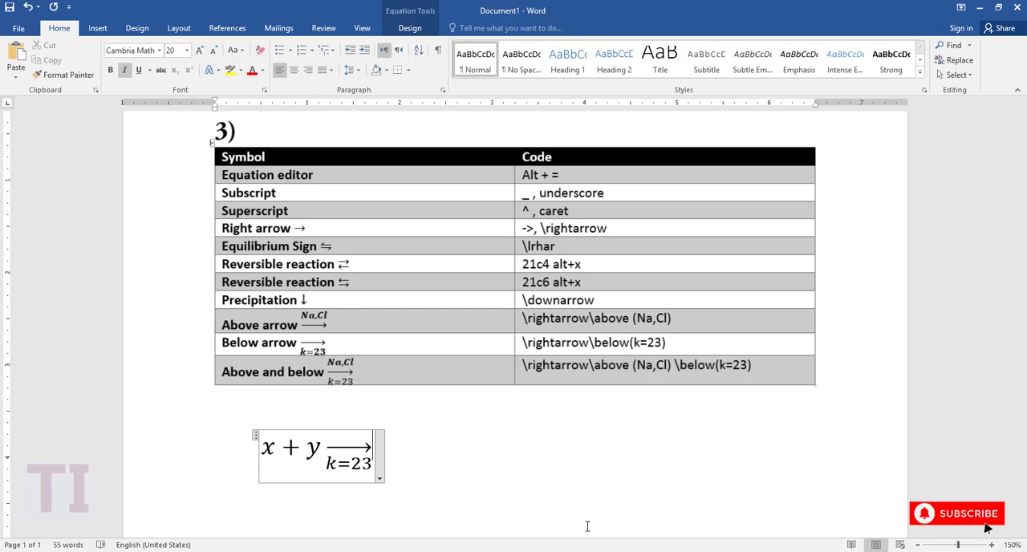
{"action": "key", "text": "BackSpace"}
{"action": "key", "text": "BackSpace"}
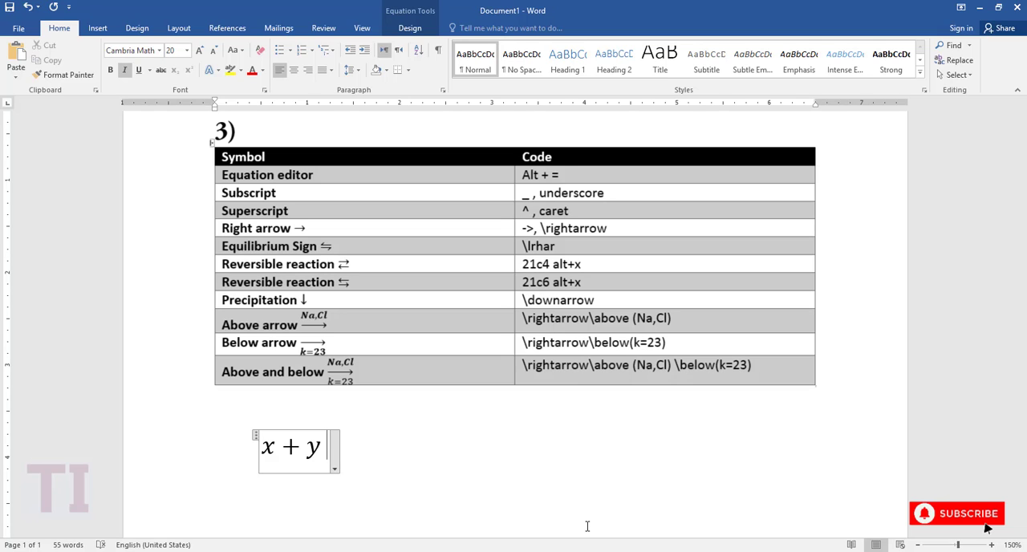
Add a right arrow with Na,Cl above it after x + y, using the codes \rightarrow and \above (Na,Cl).
{"action": "type", "text": "\\ri"}
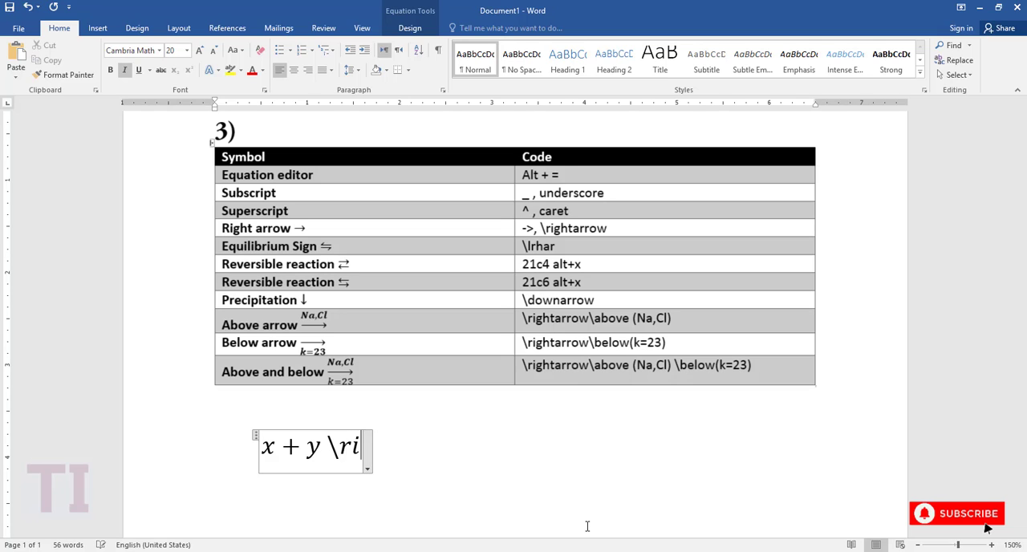
{"action": "type", "text": "ghtarrow "}
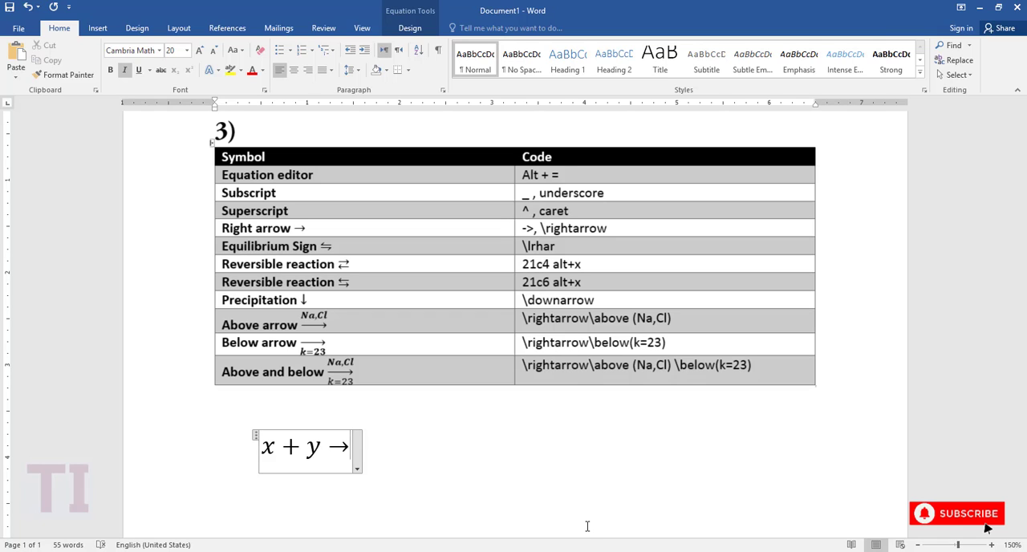
{"action": "type", "text": "\\"}
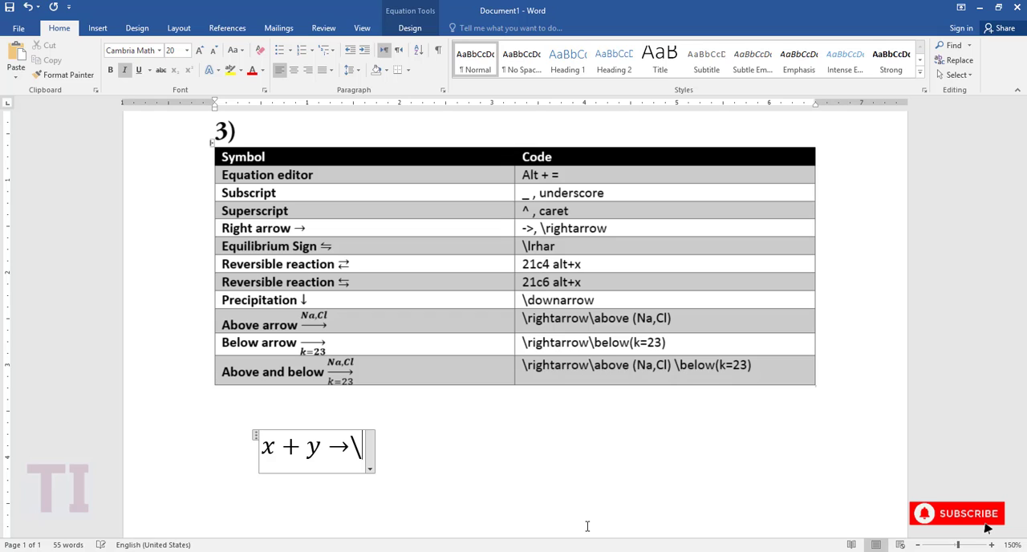
{"action": "type", "text": "above"}
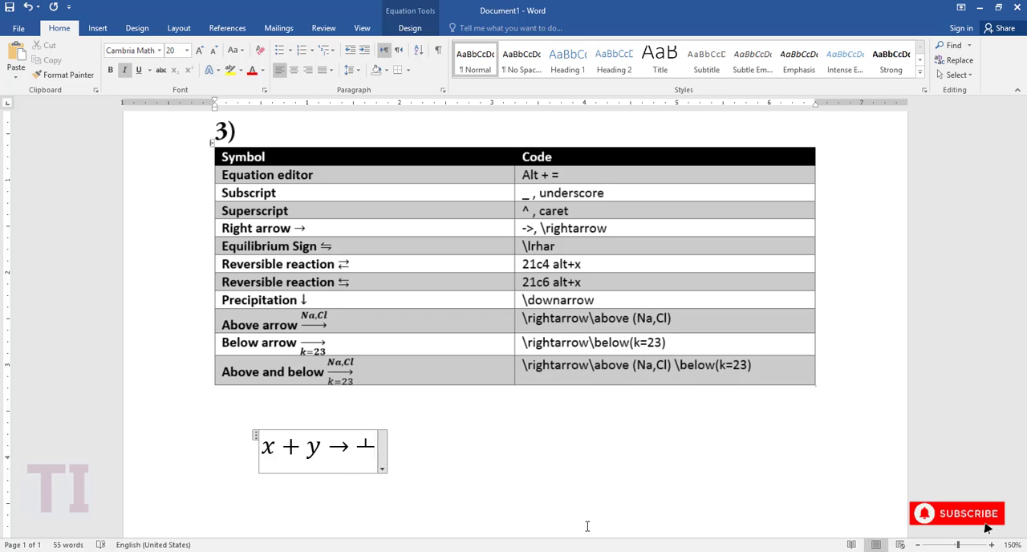
{"action": "type", "text": " ("}
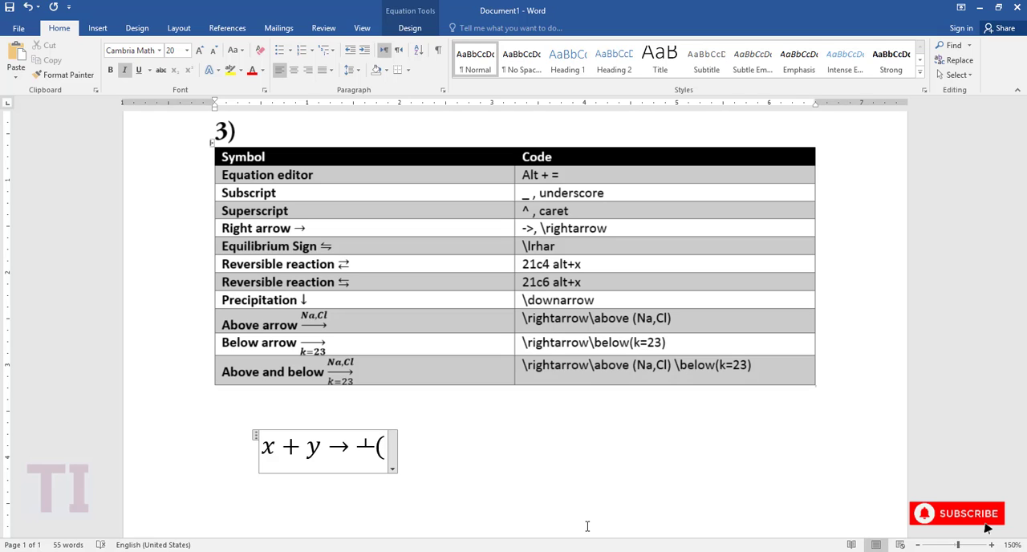
{"action": "type", "text": "Na"}
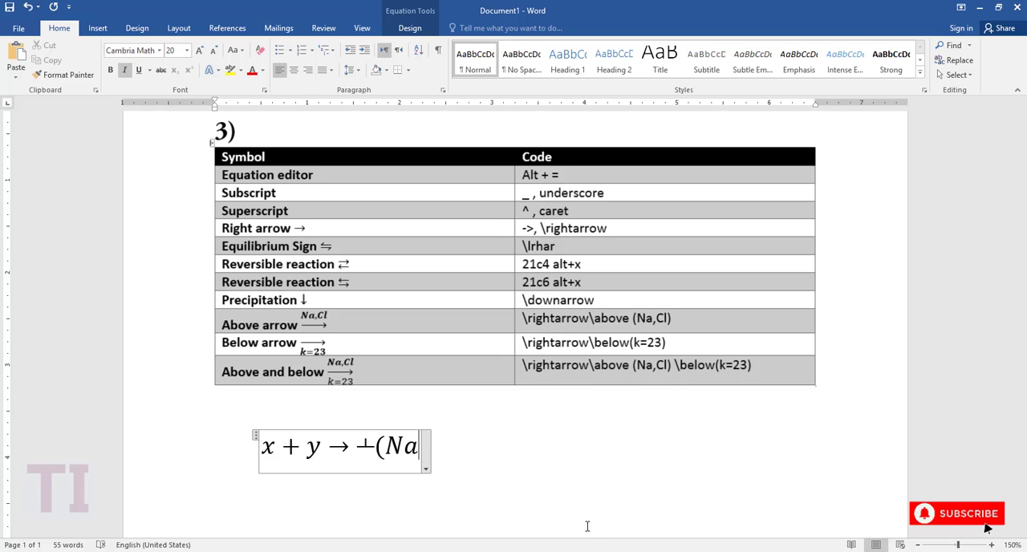
{"action": "type", "text": ",Cl"}
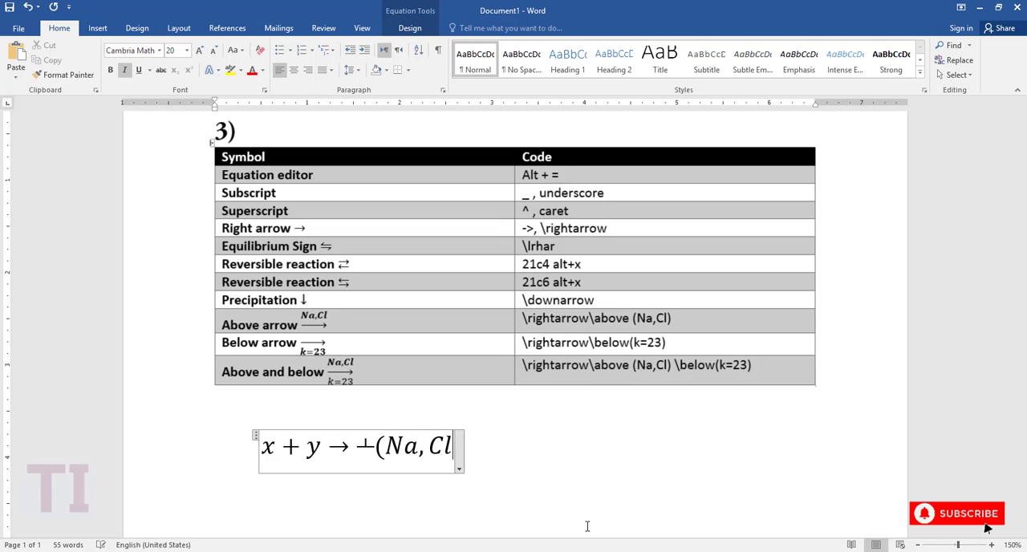
{"action": "type", "text": ")"}
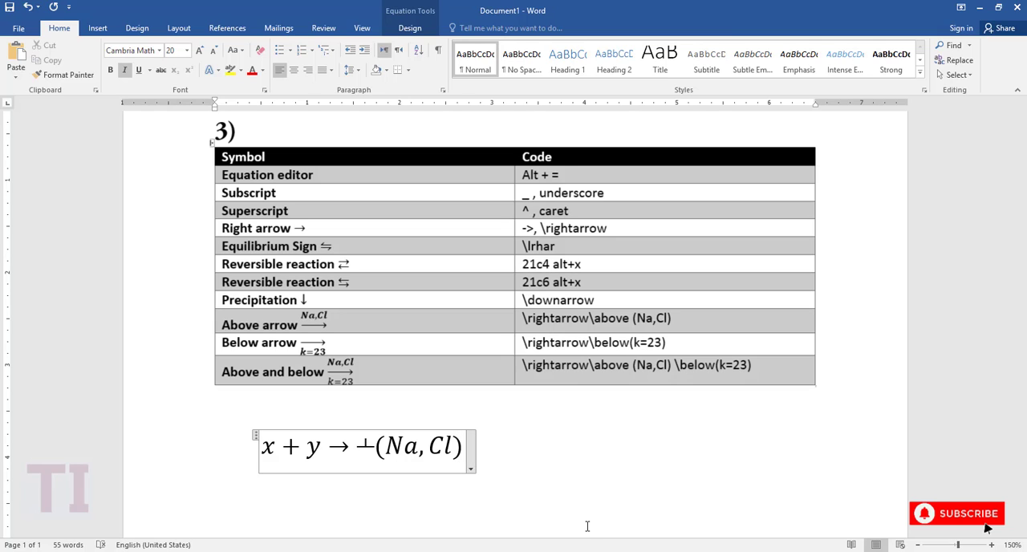
{"action": "key", "text": "space"}
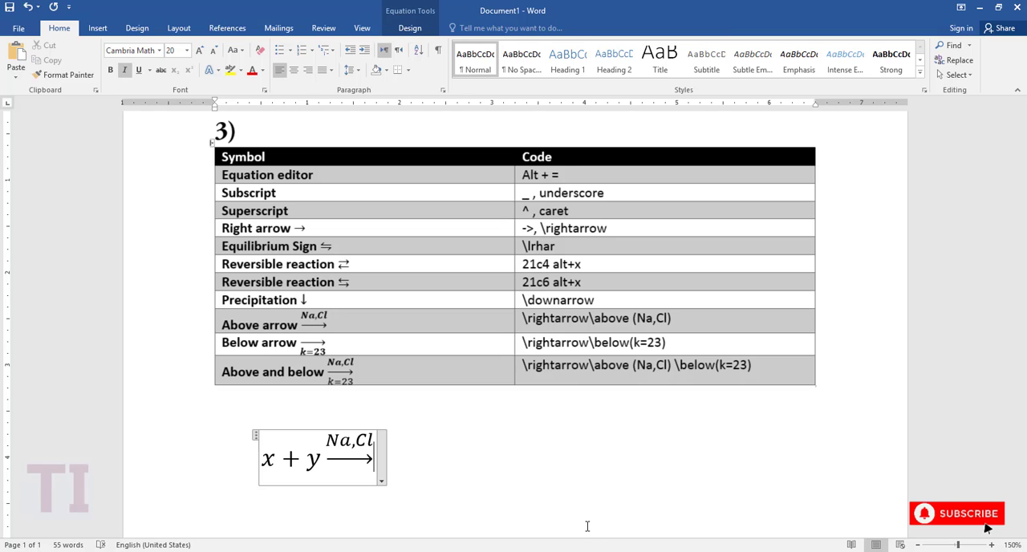
Place k=23 below the arrow labelled Na,Cl, using the code \below(k=23).
{"action": "type", "text": "\\"}
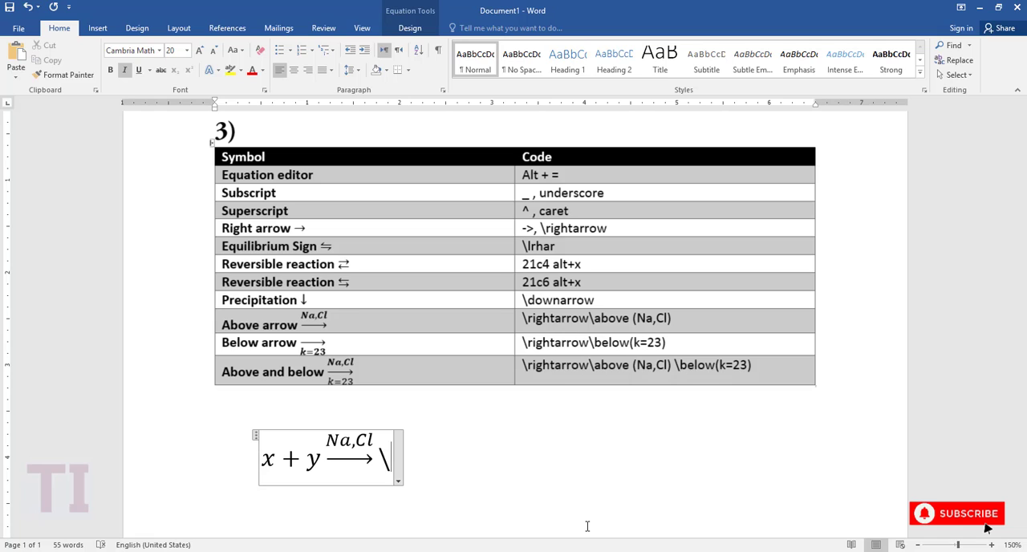
{"action": "type", "text": "below"}
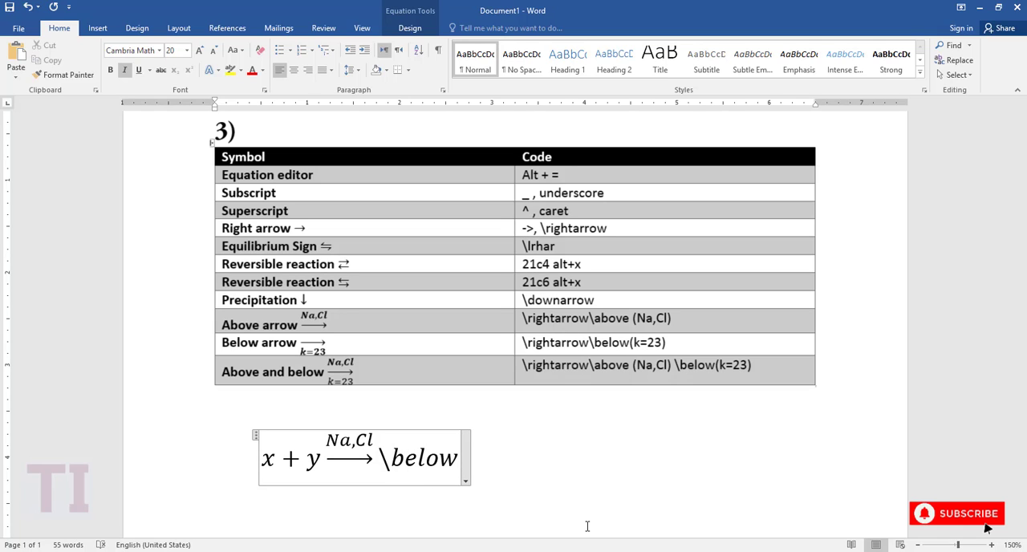
{"action": "type", "text": "(k"}
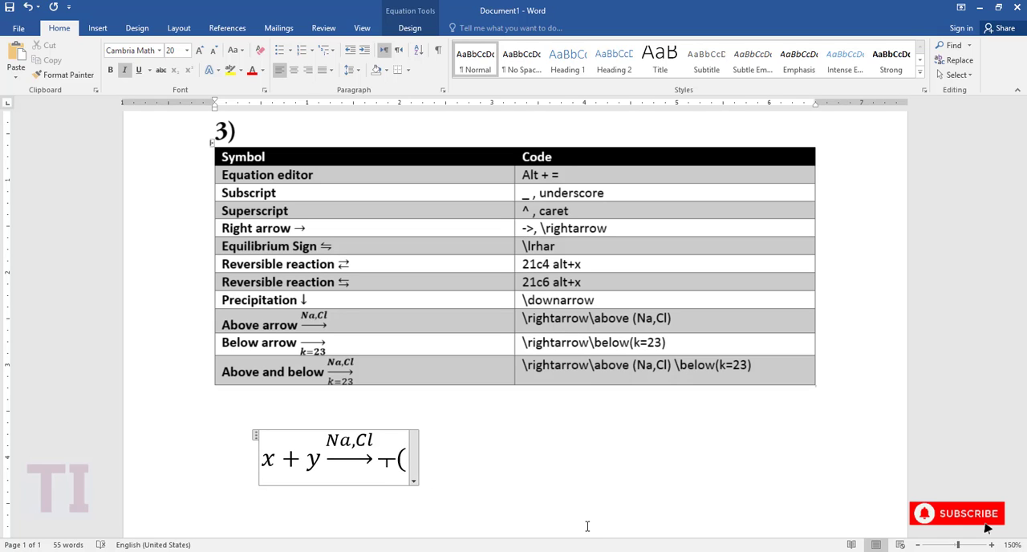
{"action": "type", "text": "-23"}
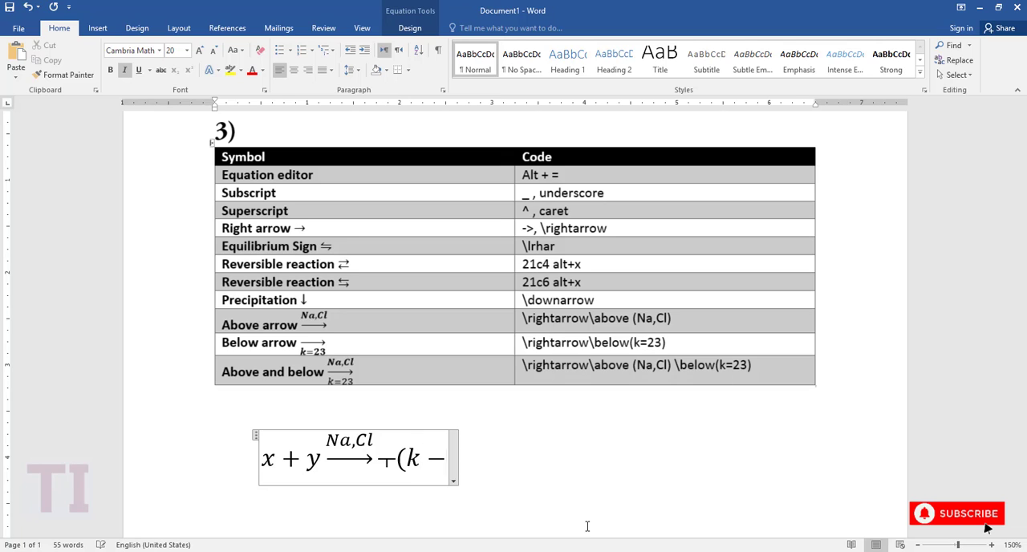
{"action": "key", "text": "BackSpace"}
{"action": "key", "text": "BackSpace"}
{"action": "key", "text": "BackSpace"}
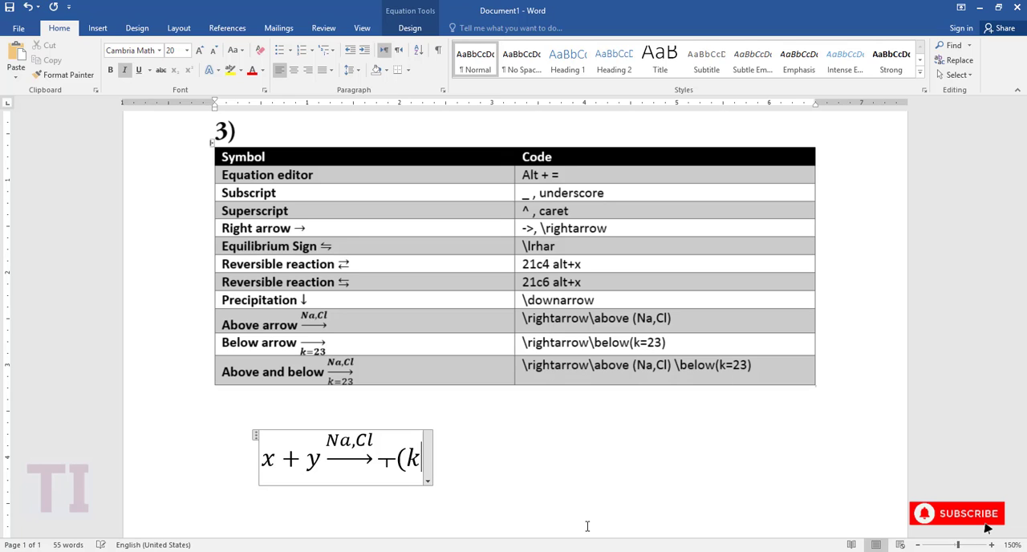
{"action": "type", "text": "+"}
{"action": "key", "text": "BackSpace"}
{"action": "type", "text": "= "}
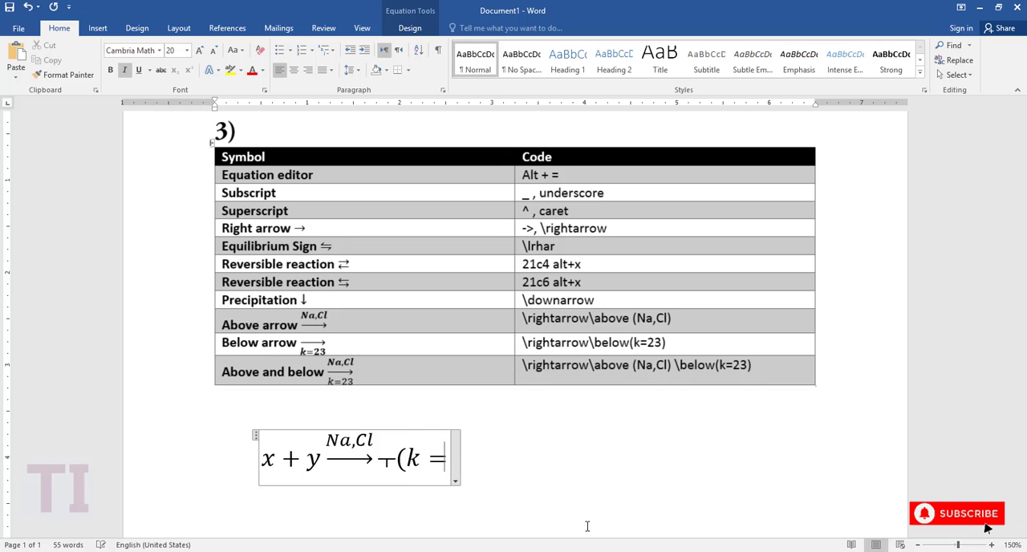
{"action": "type", "text": "23"}
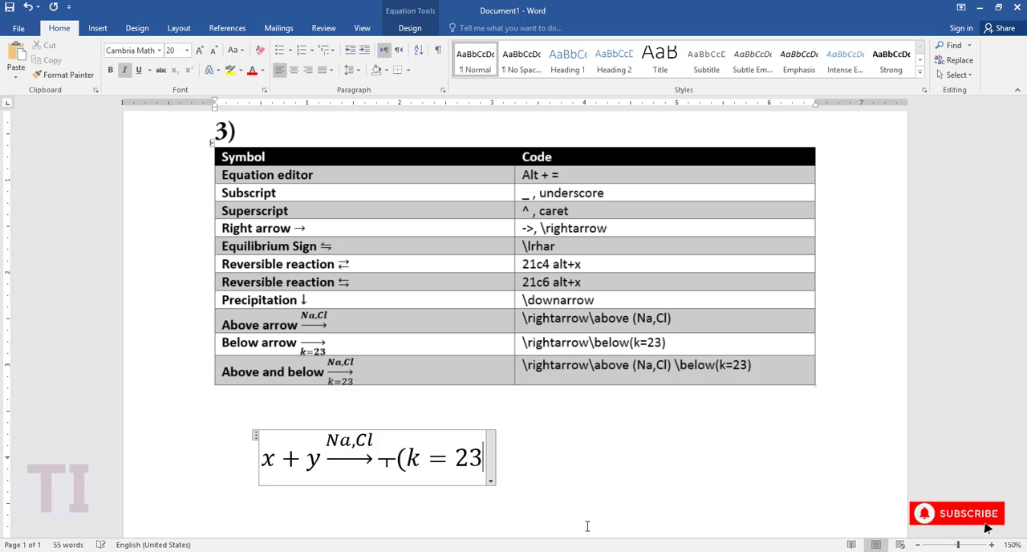
{"action": "type", "text": ")"}
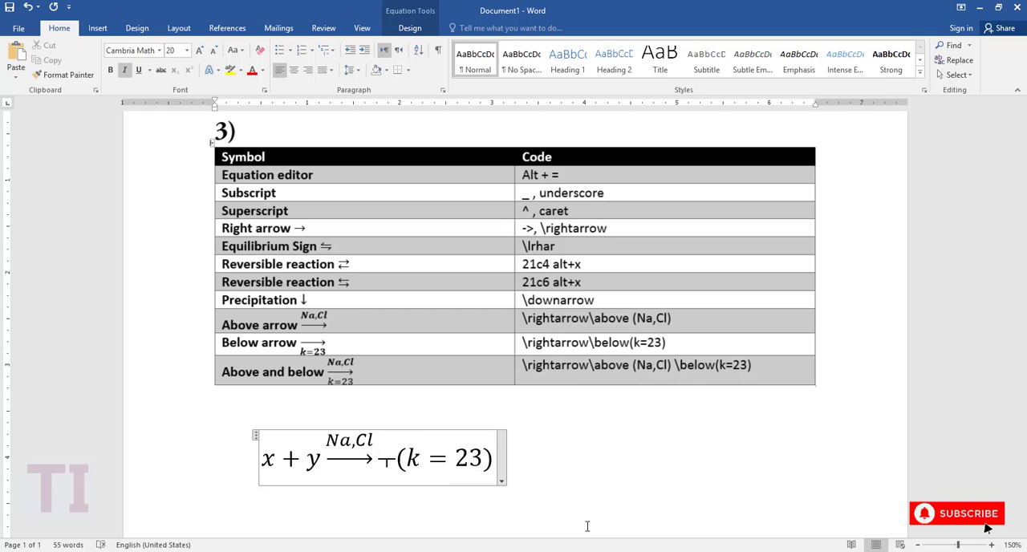
{"action": "key", "text": "space"}
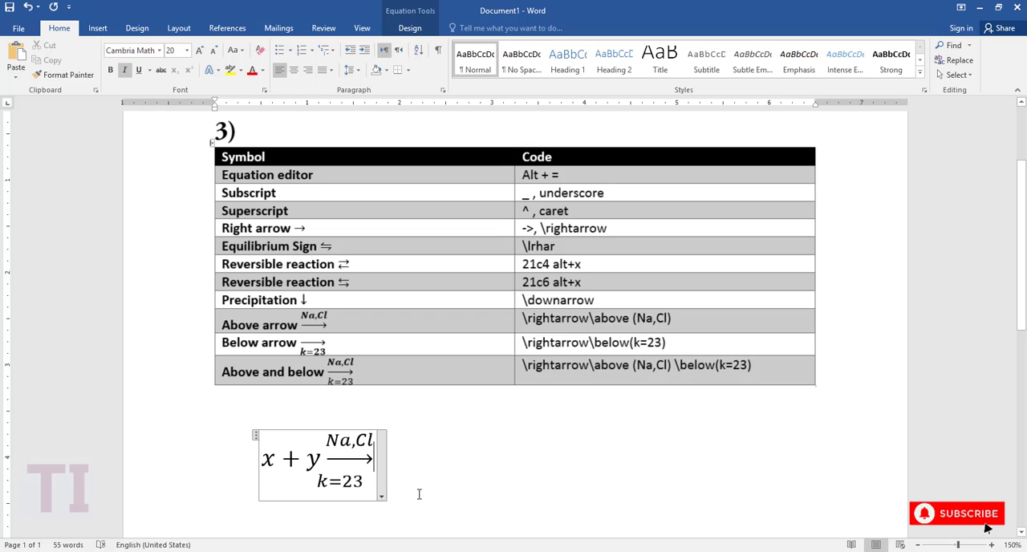
Delete the whole x + y equation with its labelled arrow below the symbol table.
{"action": "left_click_drag", "start_coordinate": [380, 470], "coordinate": [260, 466]}
{"action": "key", "text": "Delete"}
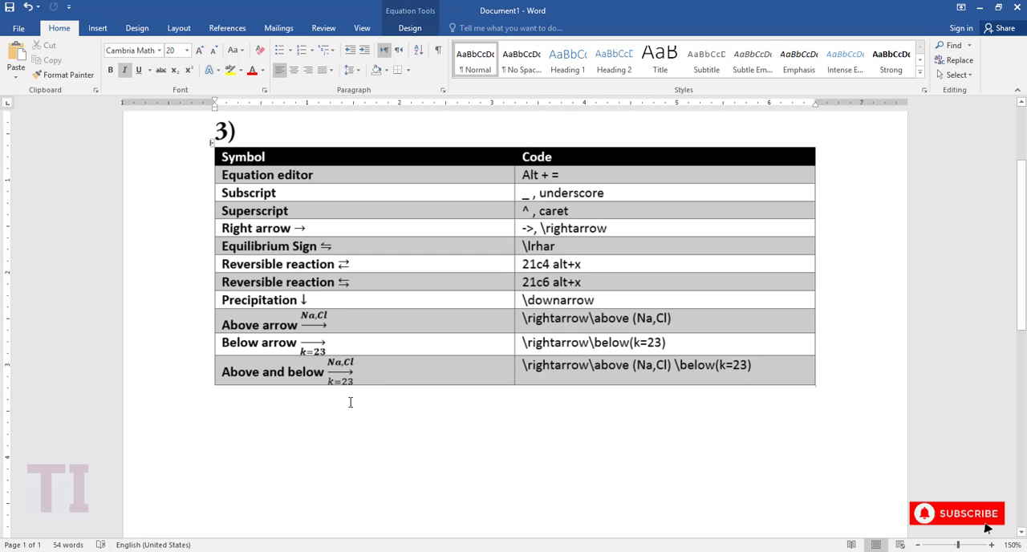
Bring up the Math AutoCorrect replacement list in the proofing options and look through its backslash codes and symbols.
{"action": "left_click", "coordinate": [18, 28]}
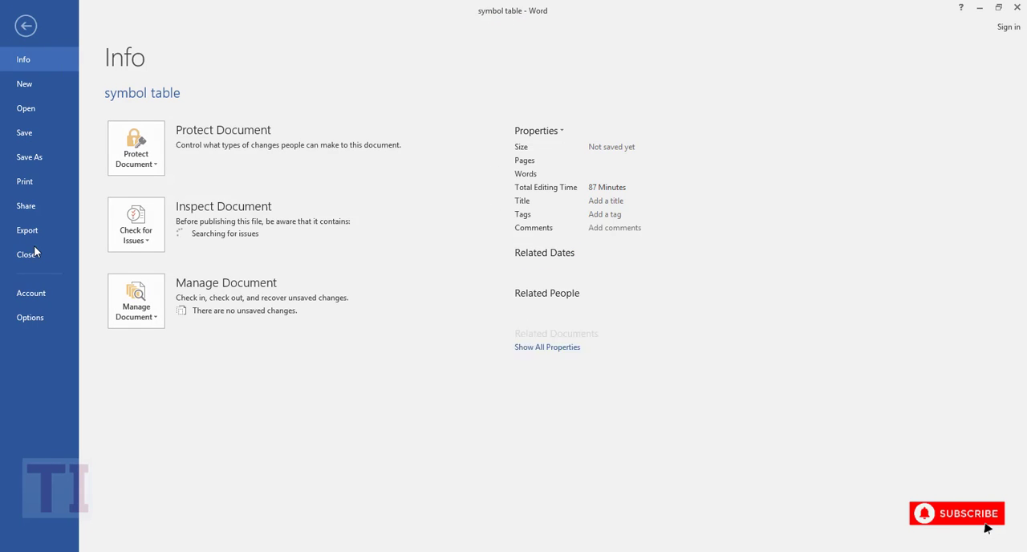
{"action": "left_click", "coordinate": [30, 319]}
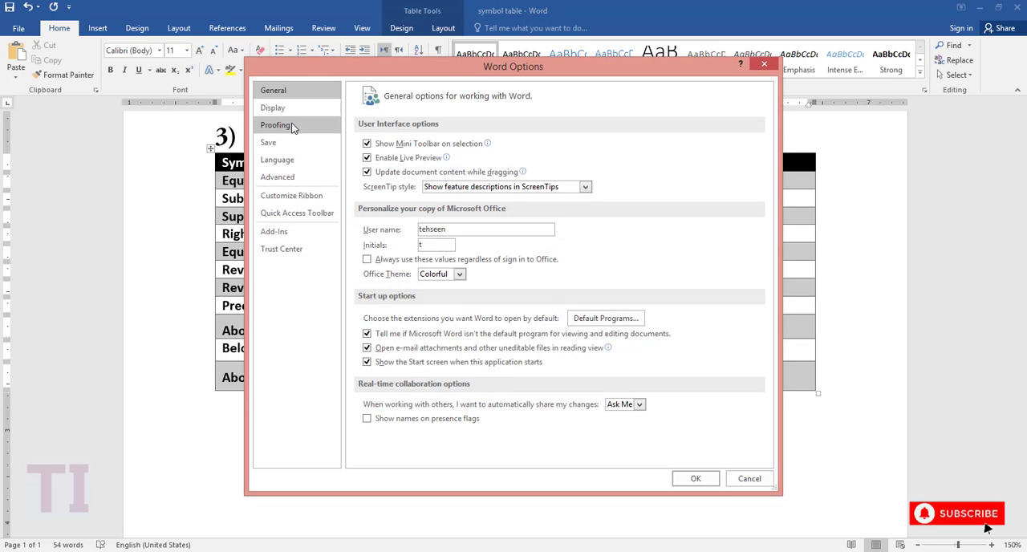
{"action": "left_click", "coordinate": [292, 127]}
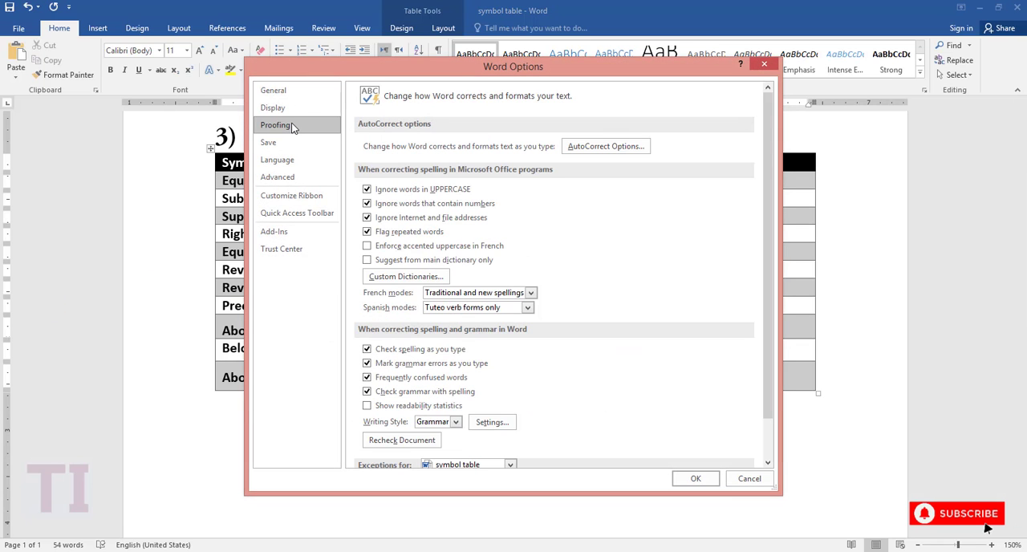
{"action": "left_click", "coordinate": [574, 153]}
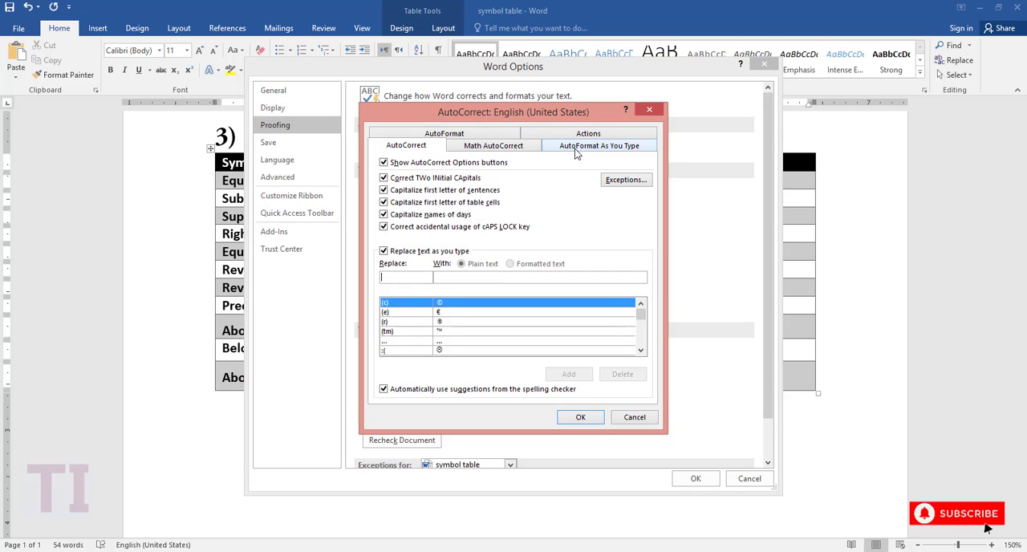
{"action": "left_click", "coordinate": [519, 146]}
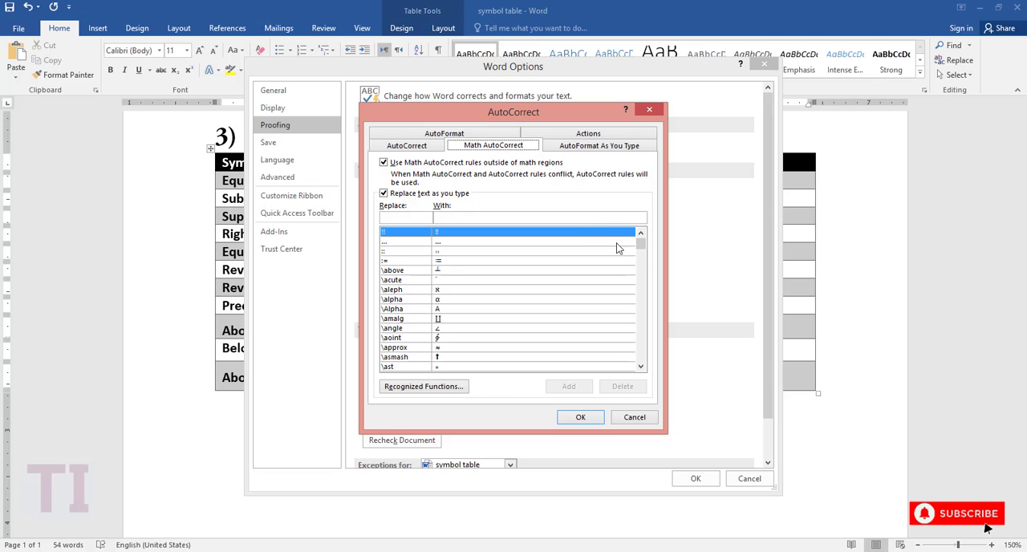
{"action": "left_click_drag", "start_coordinate": [639, 247], "coordinate": [640, 252]}
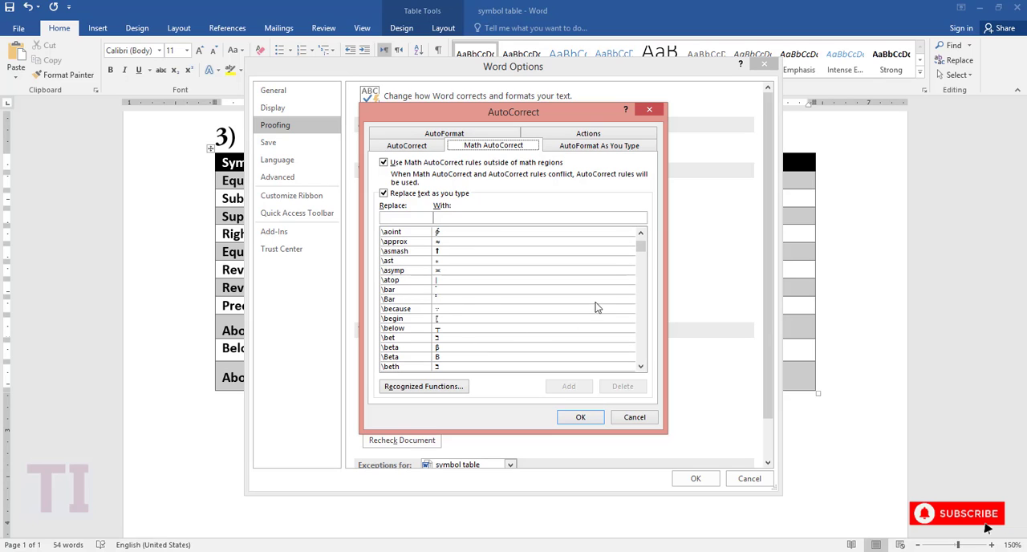
{"action": "left_click_drag", "start_coordinate": [640, 250], "coordinate": [641, 312]}
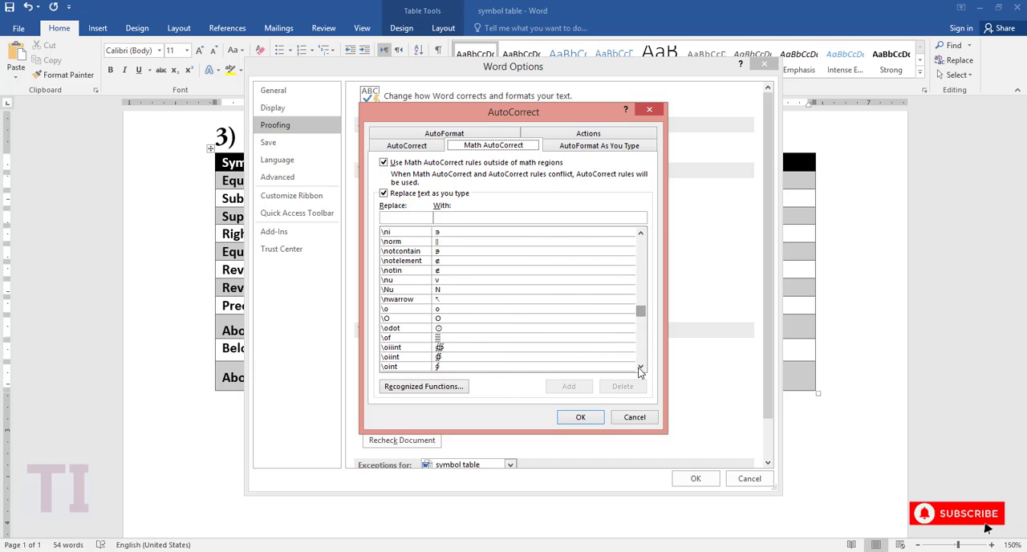